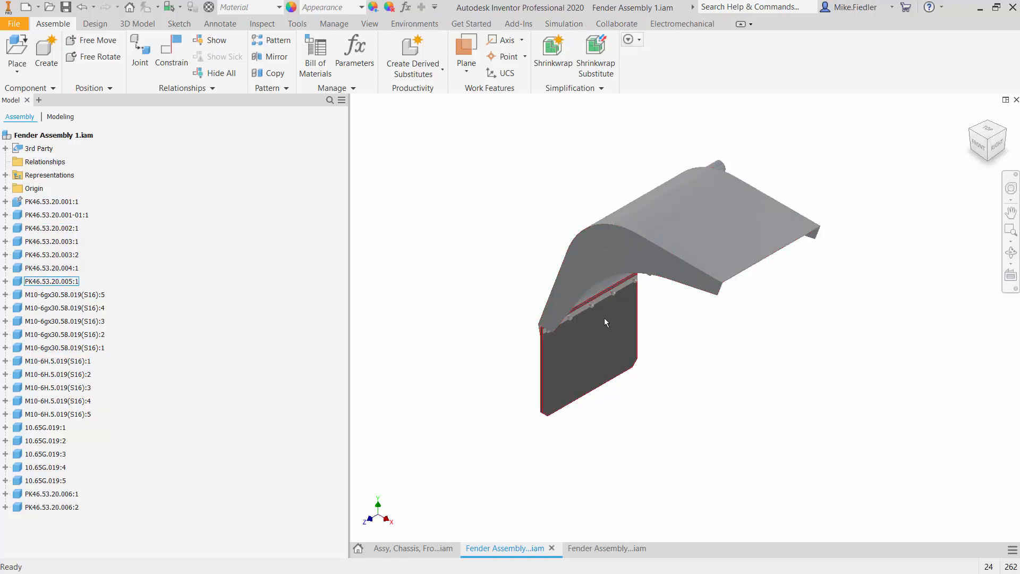
# Compare the bolted mud flap strip in Fender Assembly 1 with the same strip in Fender Assembly 2.
pyautogui.scroll(-5, 604, 318)
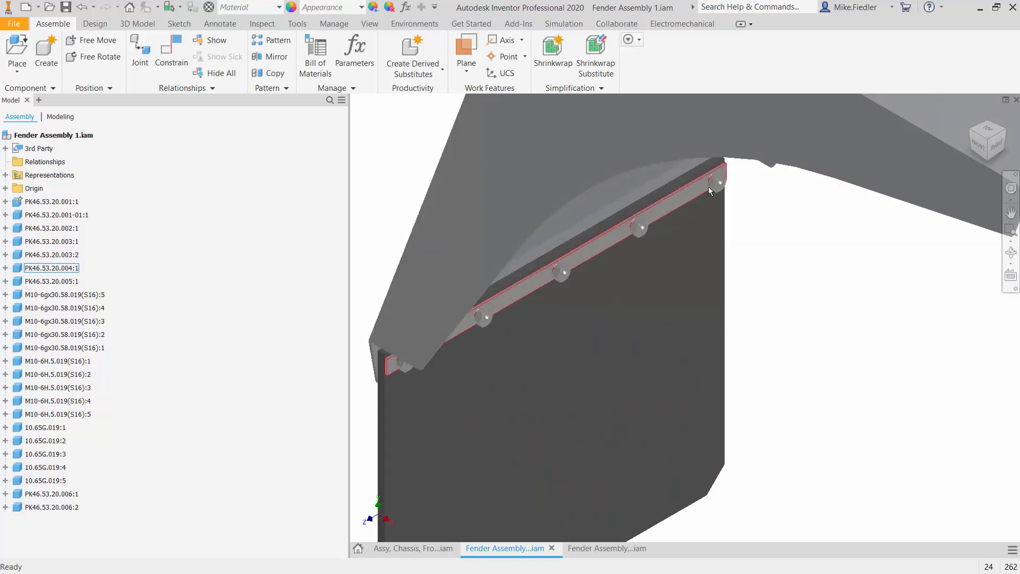
pyautogui.scroll(5, 536, 321)
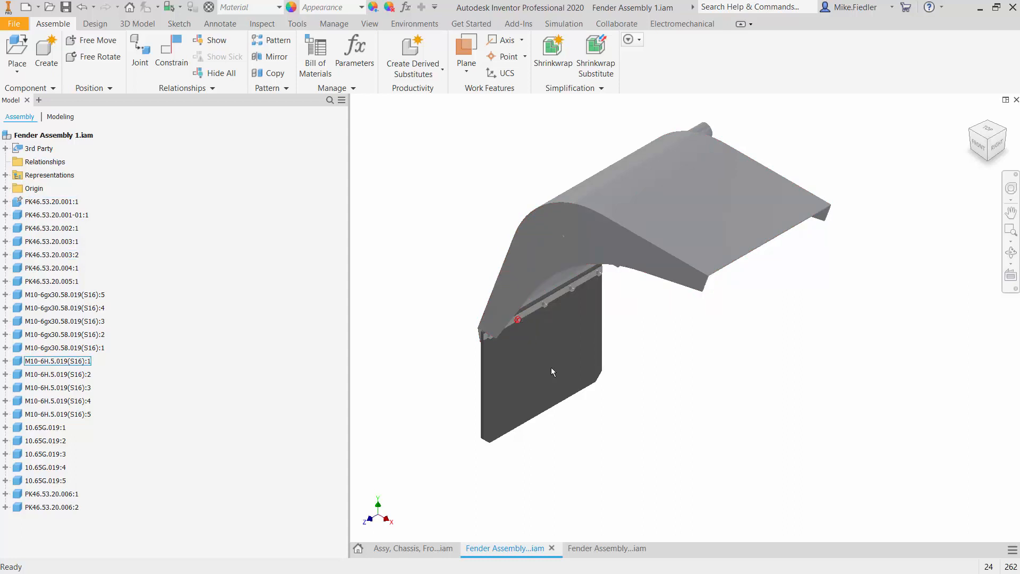
pyautogui.click(601, 550)
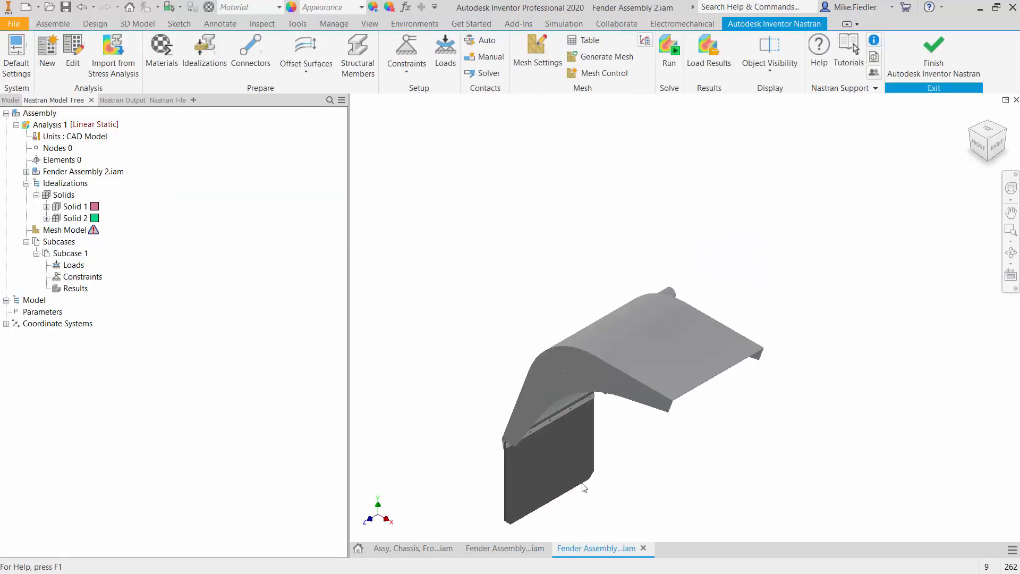
pyautogui.scroll(5, 522, 462)
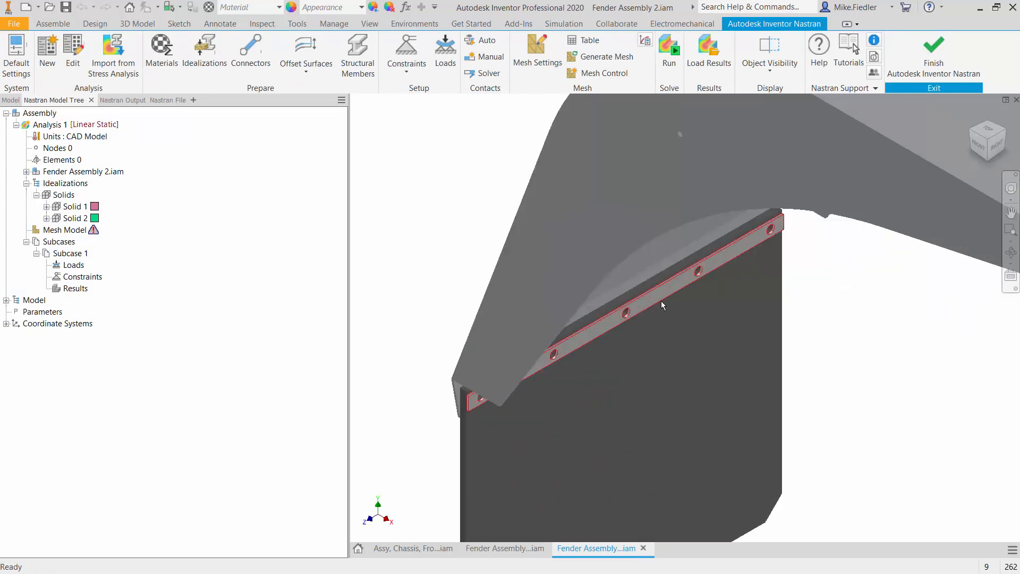
pyautogui.moveTo(663, 304)
pyautogui.moveTo(750, 249)
pyautogui.scroll(-3, 656, 305)
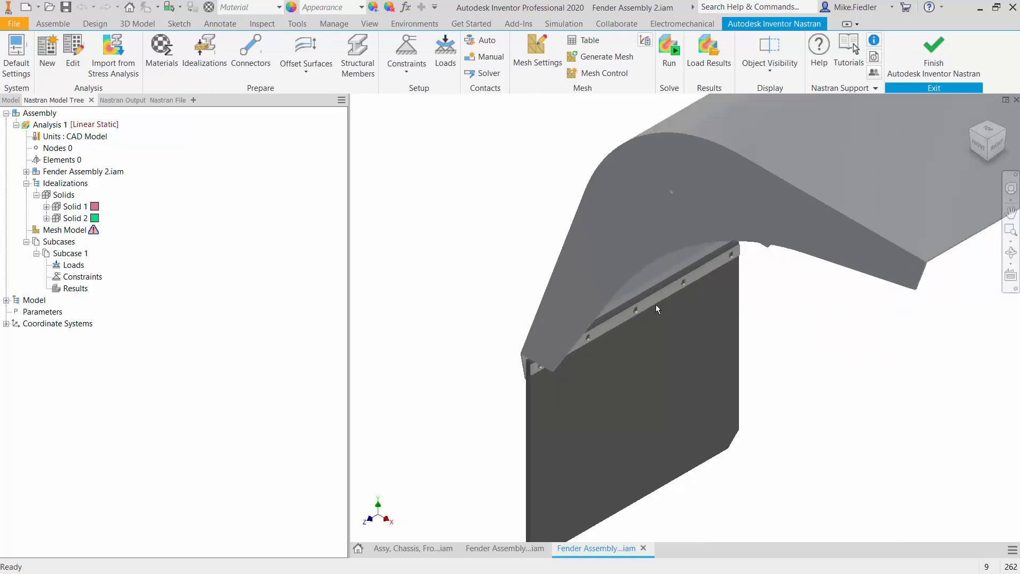
pyautogui.scroll(-2, 656, 305)
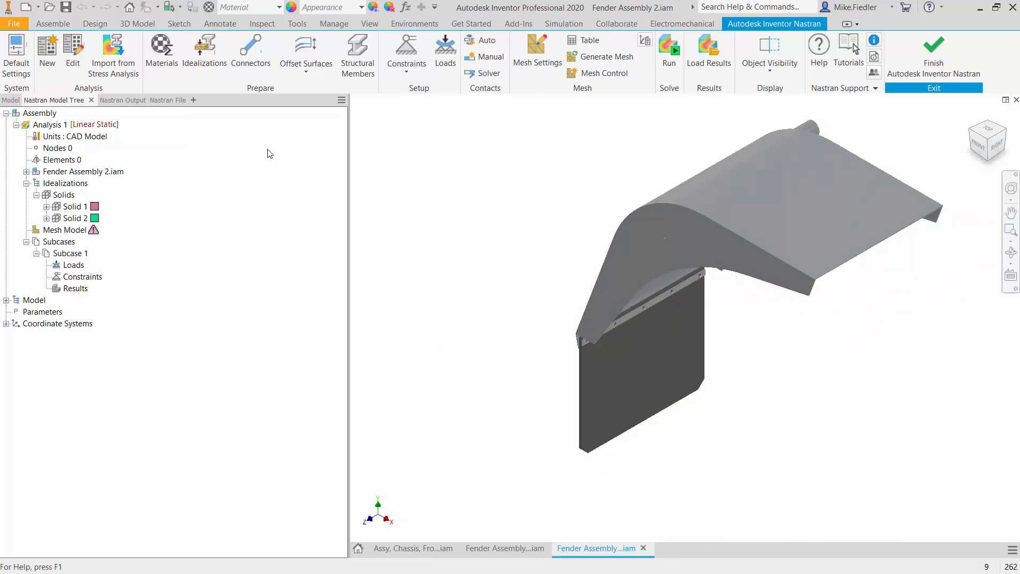
pyautogui.click(100, 26)
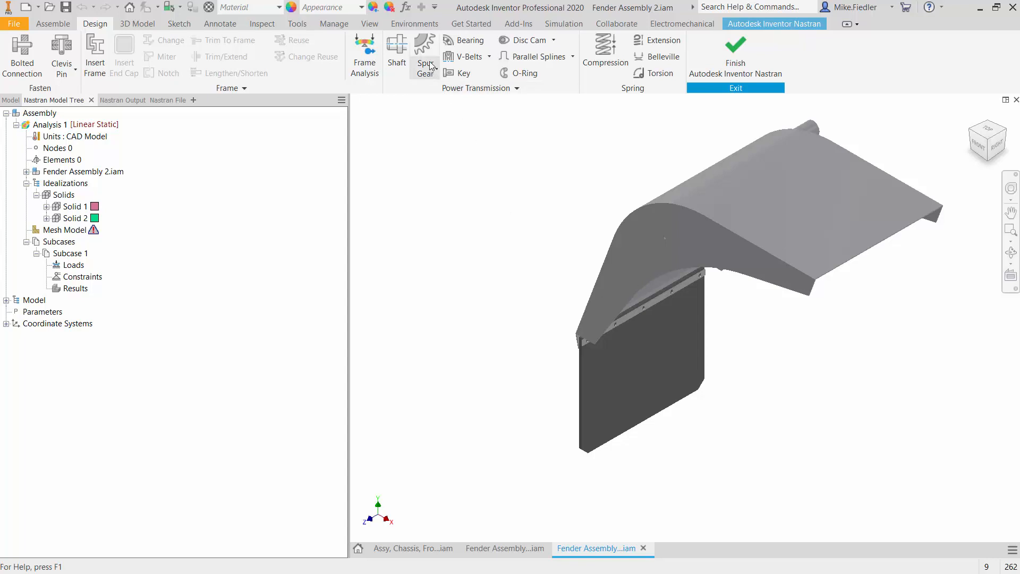
pyautogui.click(425, 28)
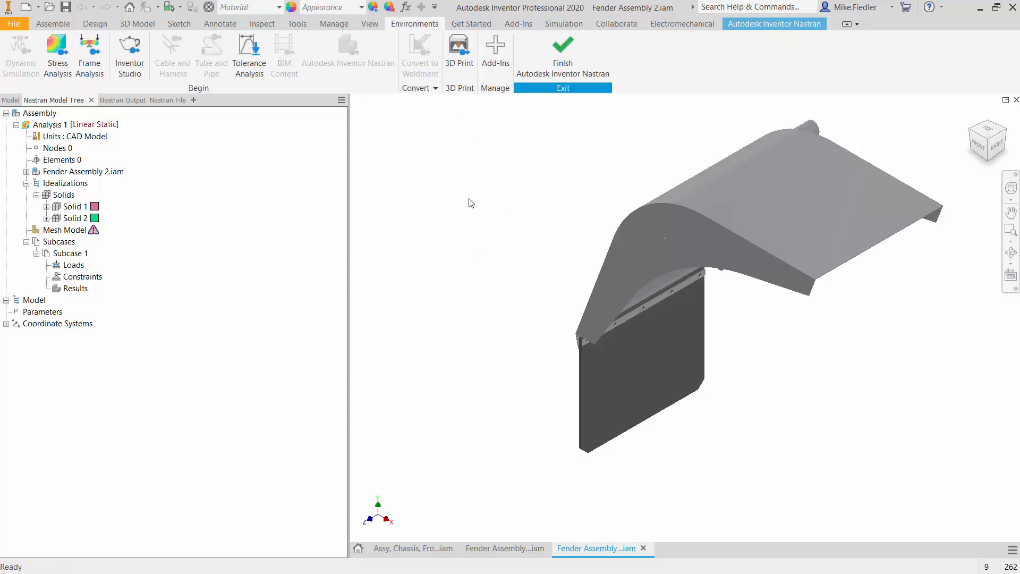
pyautogui.click(740, 25)
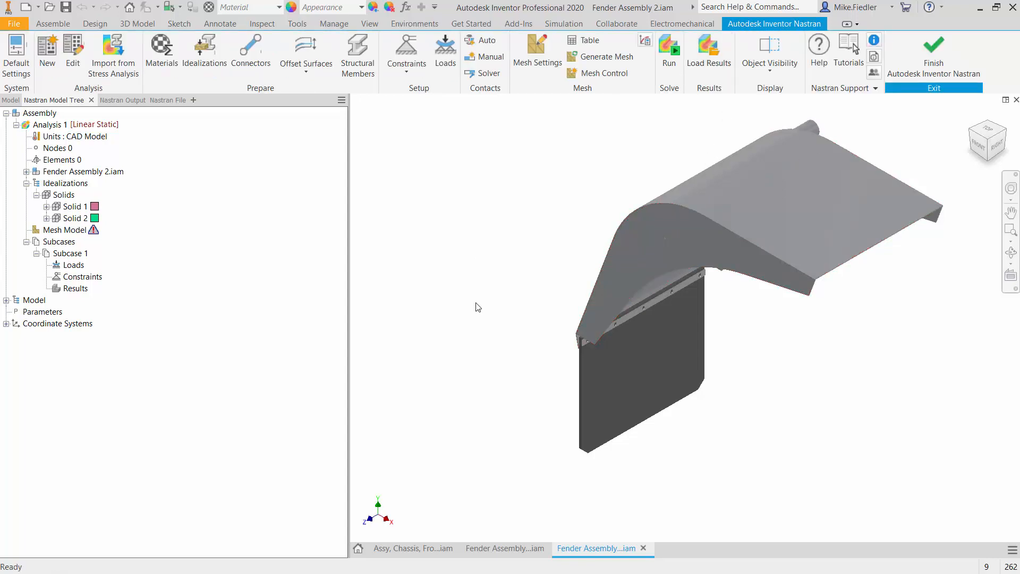
# Check which materials are assigned to the Solid 1 and Solid 2 idealizations of the analysis.
pyautogui.scroll(4, 788, 285)
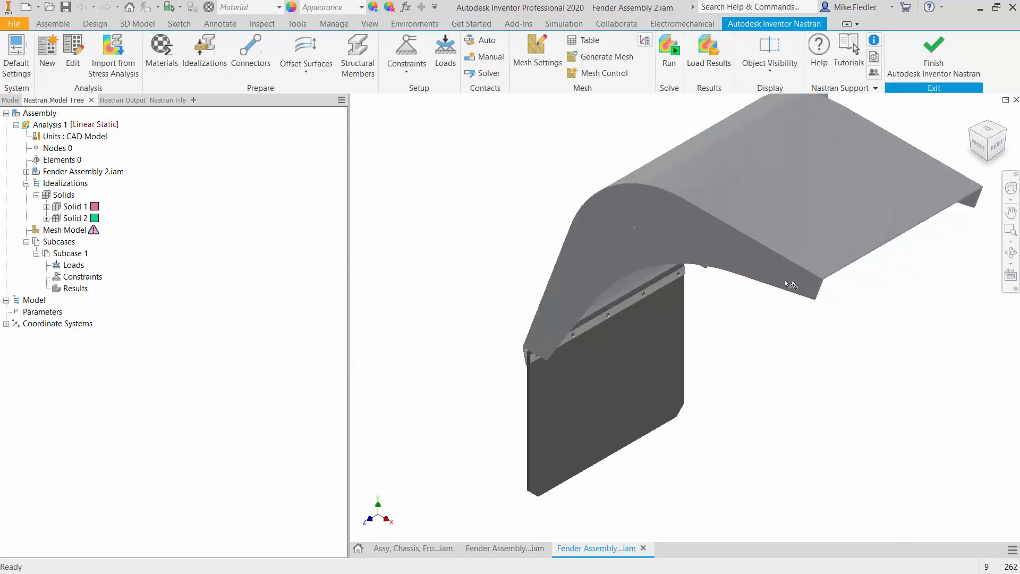
pyautogui.click(47, 207)
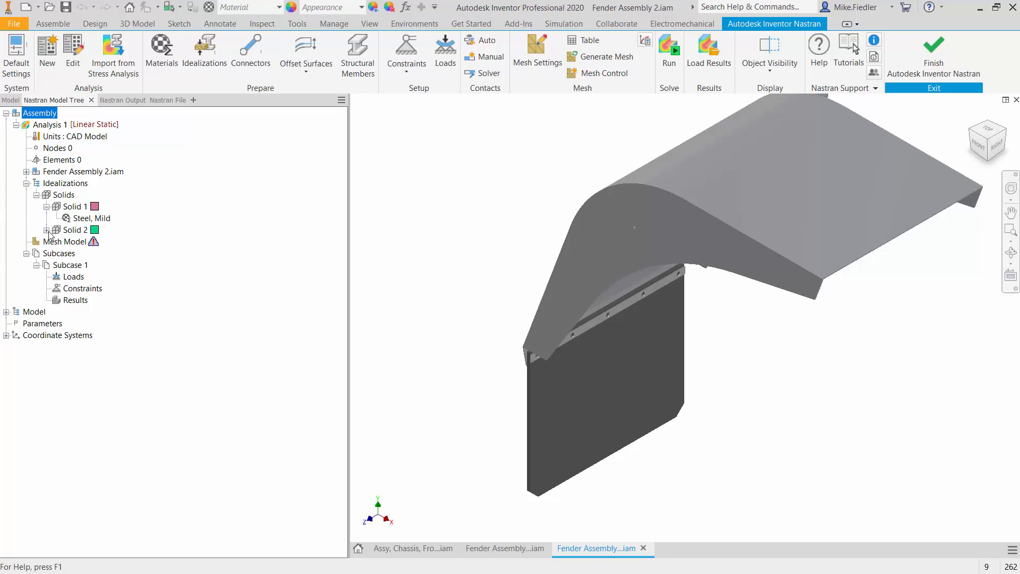
pyautogui.click(46, 230)
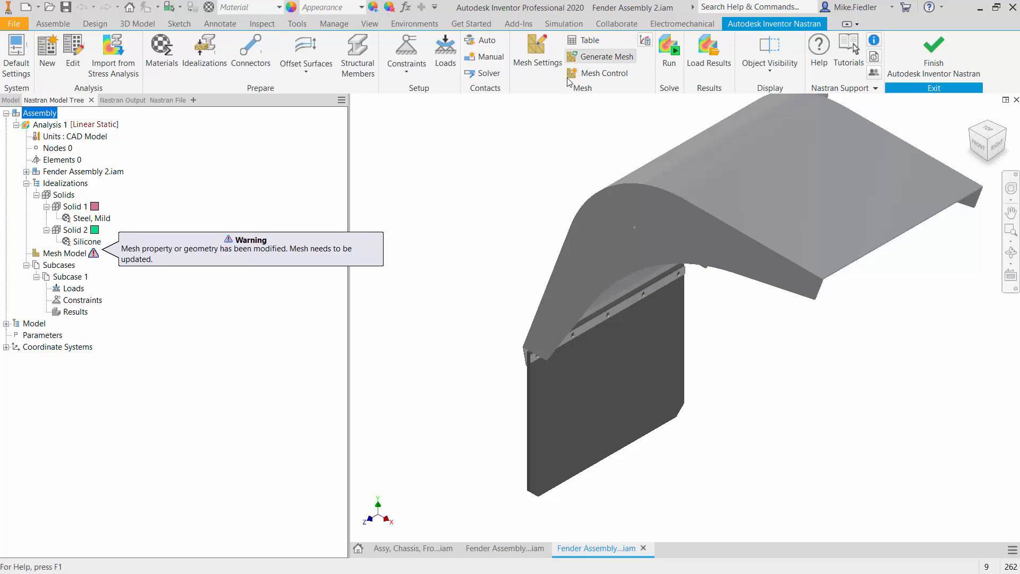
# Try to generate the mesh of Fender Assembly 2 with the existing mesh settings.
pyautogui.click(601, 56)
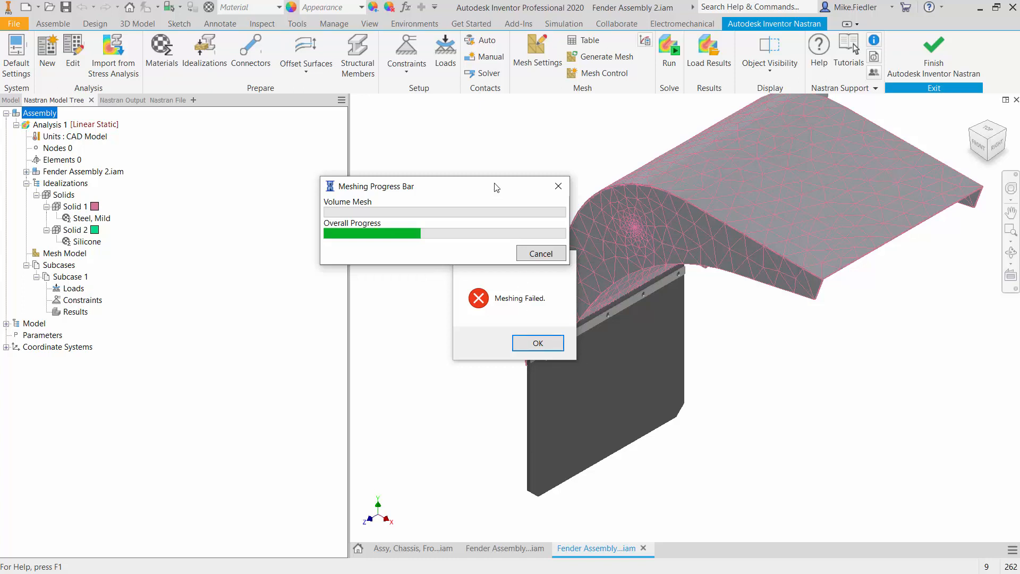
pyautogui.moveTo(496, 186); pyautogui.dragTo(470, 176)
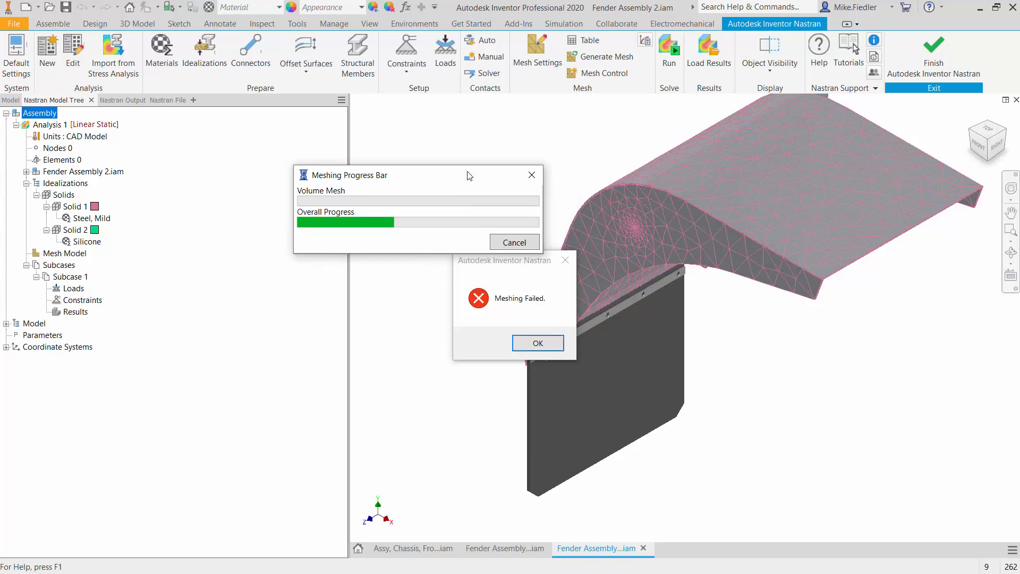
pyautogui.click(552, 346)
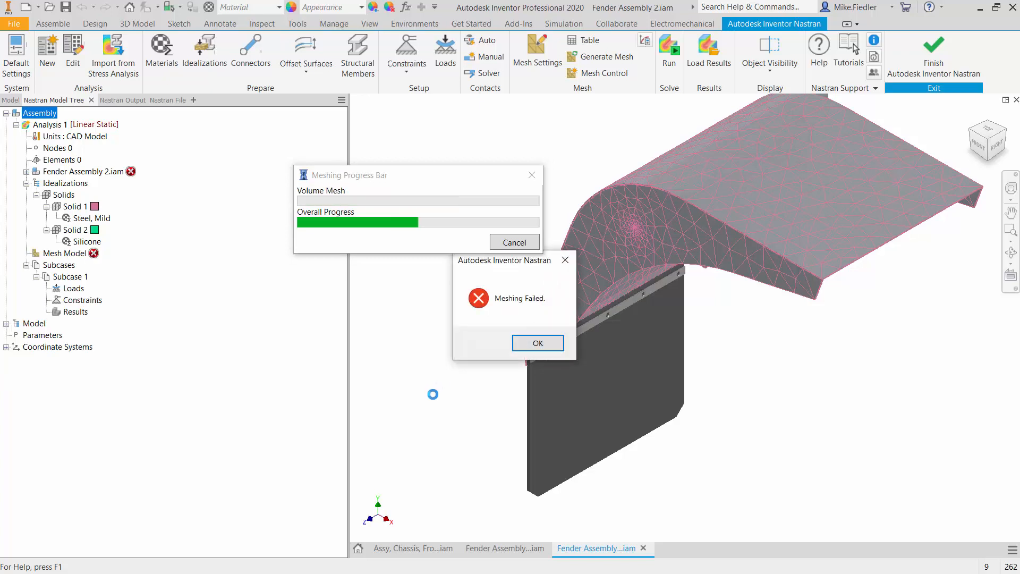
pyautogui.click(540, 342)
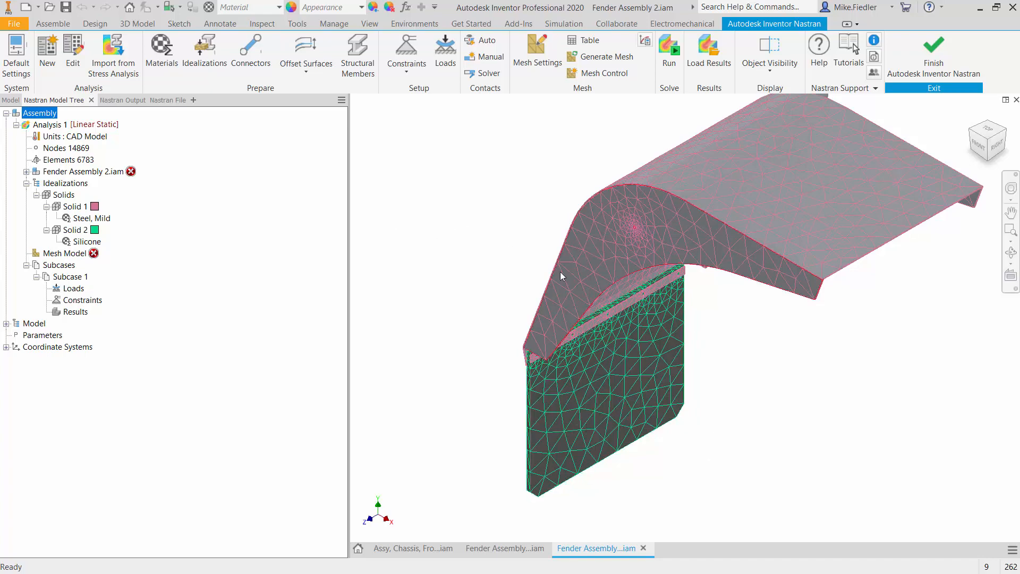
# Set the global mesh element size to 1 in and regenerate the mesh of the fender assembly.
pyautogui.keyDown('shift'); pyautogui.moveTo(634, 305); pyautogui.dragTo(620, 331, button='middle'); pyautogui.keyUp('shift')
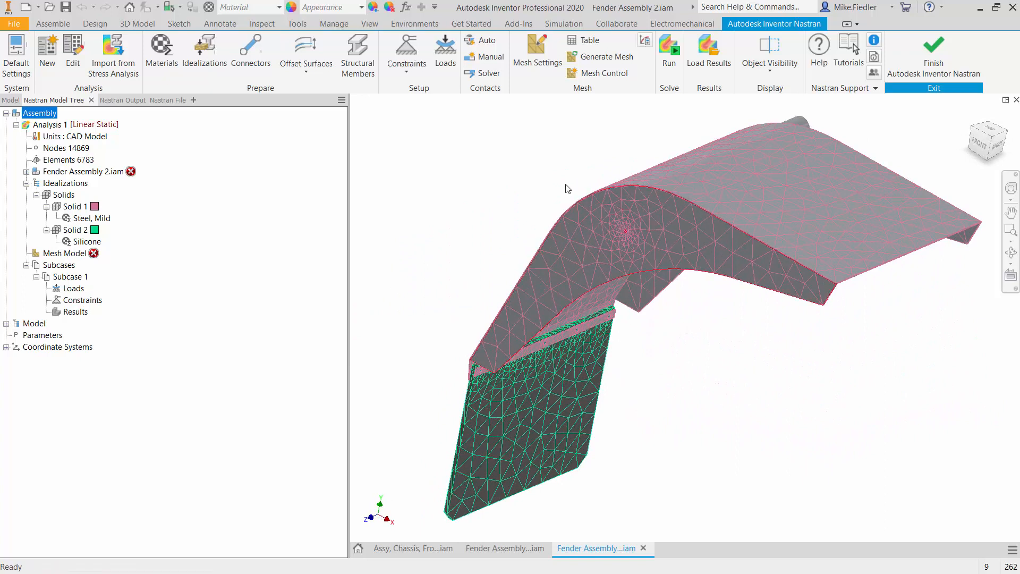
pyautogui.click(545, 70)
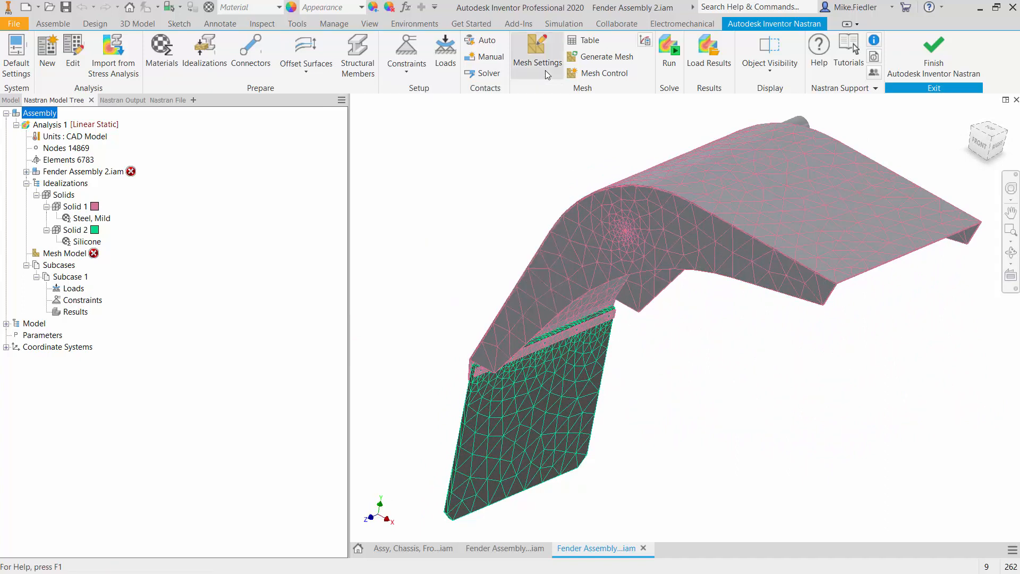
pyautogui.moveTo(155, 107); pyautogui.dragTo(458, 166)
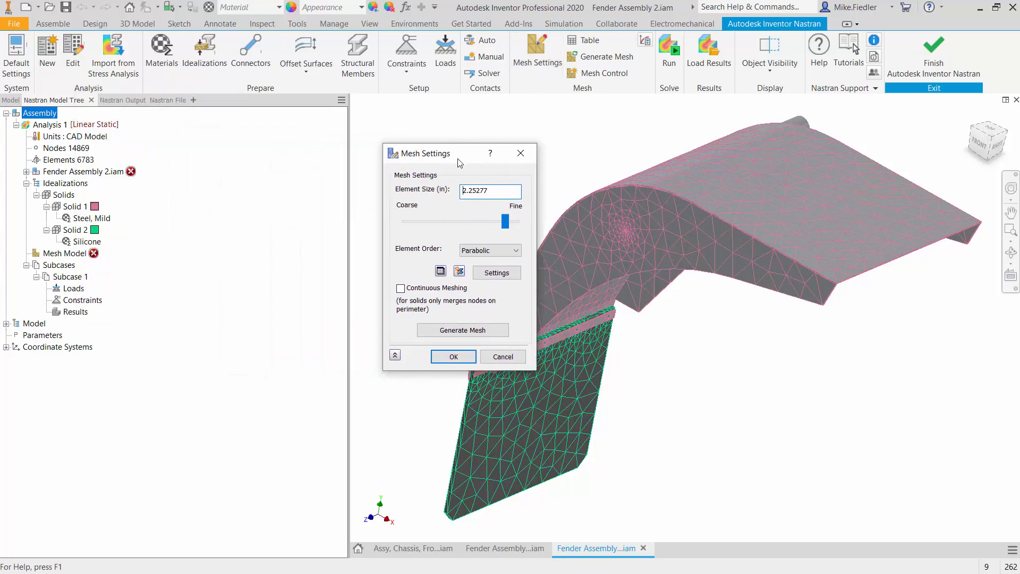
pyautogui.doubleClick(500, 190)
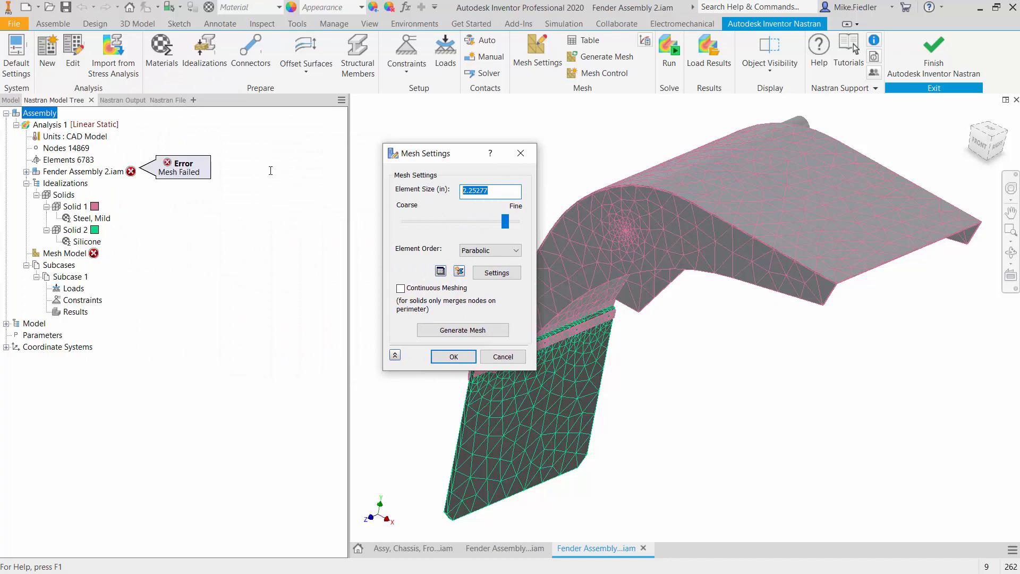
pyautogui.write('1')
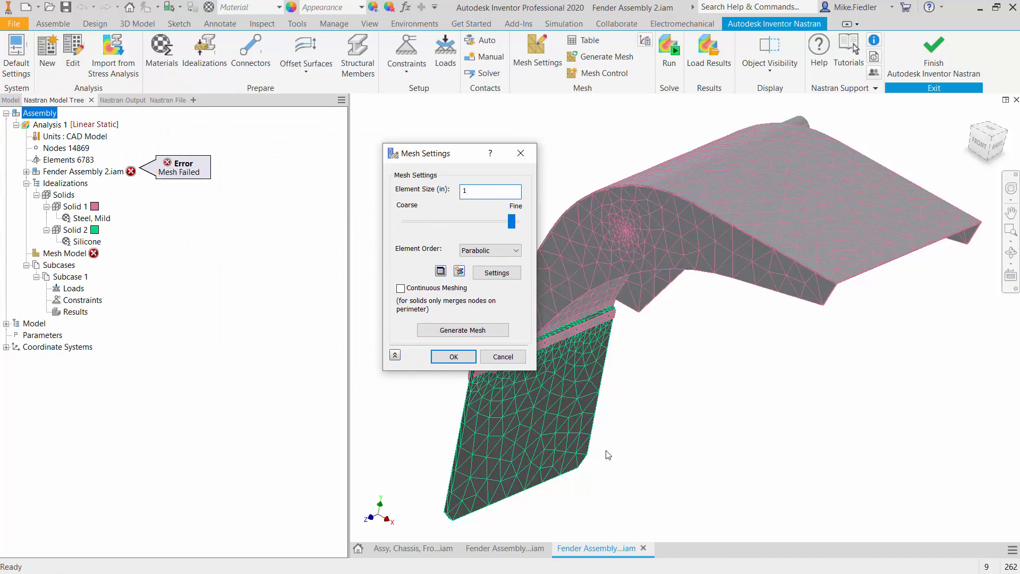
pyautogui.click(485, 330)
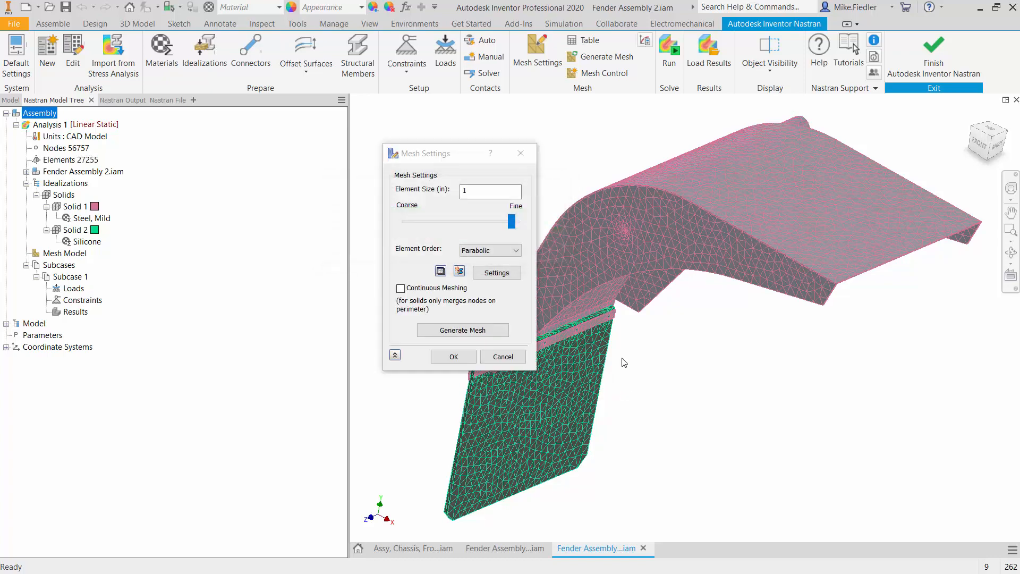
pyautogui.click(454, 356)
pyautogui.scroll(3, 407, 290)
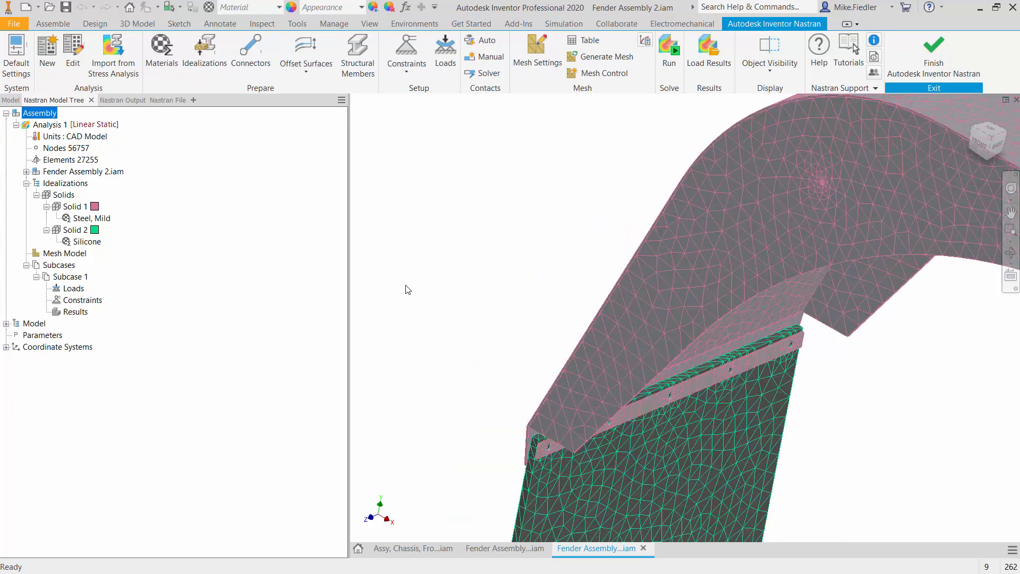
pyautogui.scroll(-2, 407, 289)
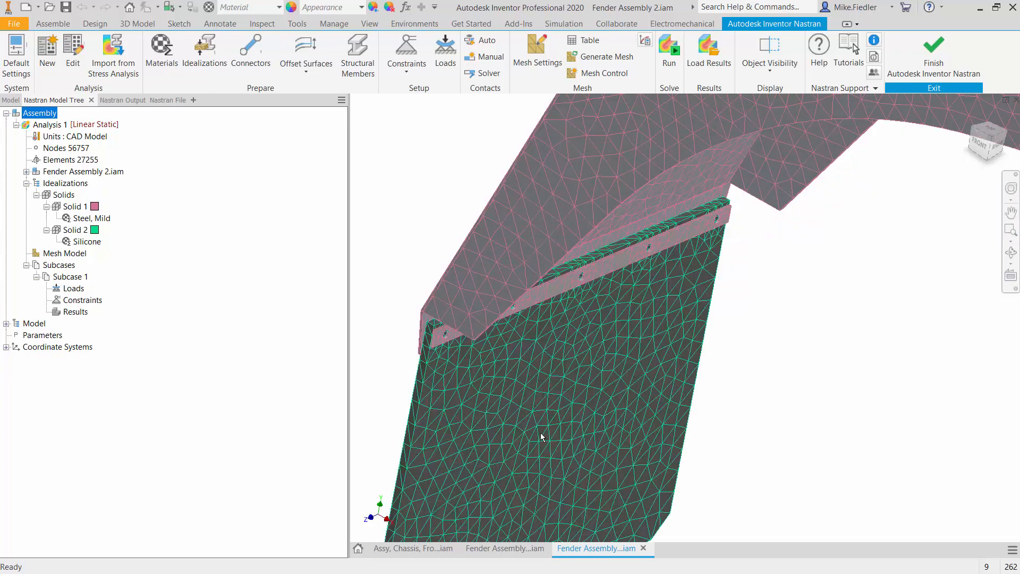
pyautogui.scroll(-3, 540, 433)
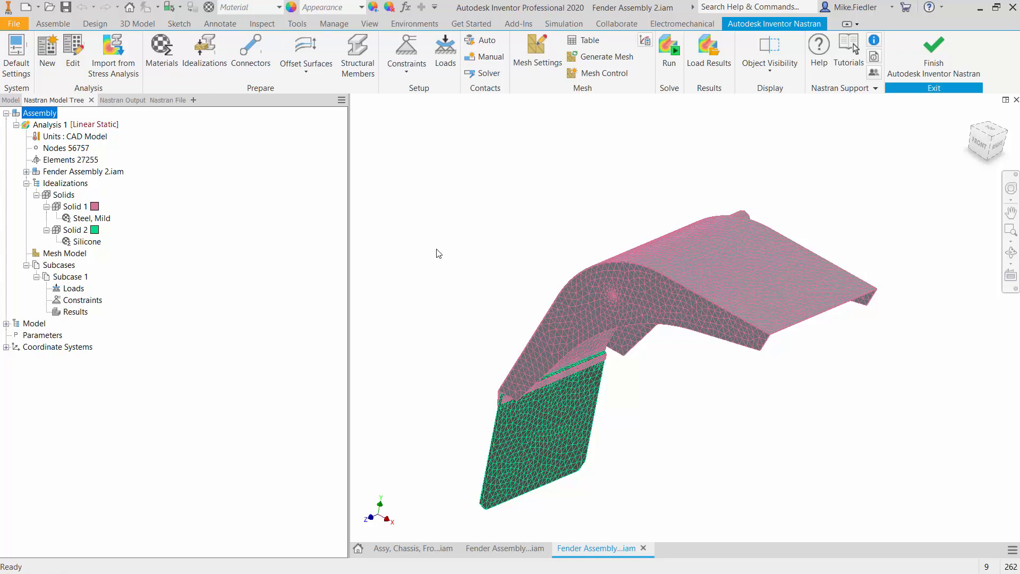
# Edit the Silicone material of Solid 2 and load the ADSK_materials.nasmat database for material selection.
pyautogui.rightClick(83, 242)
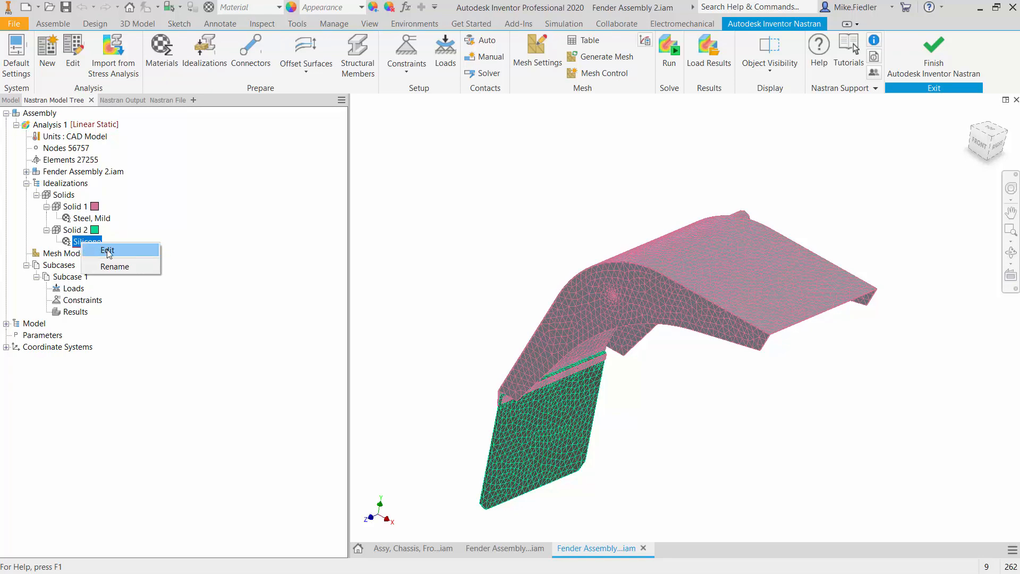
pyautogui.click(103, 250)
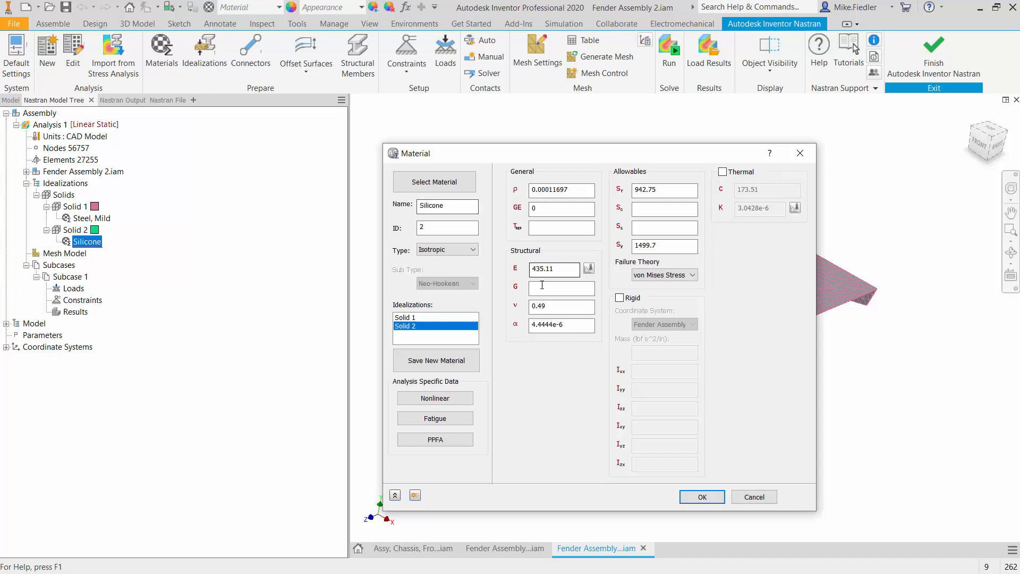
pyautogui.click(431, 183)
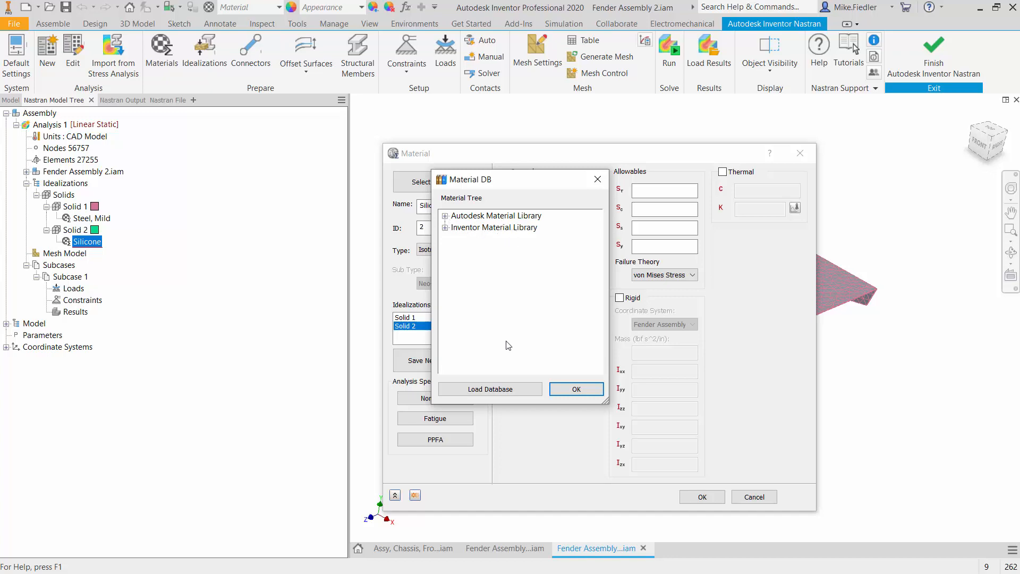
pyautogui.click(495, 390)
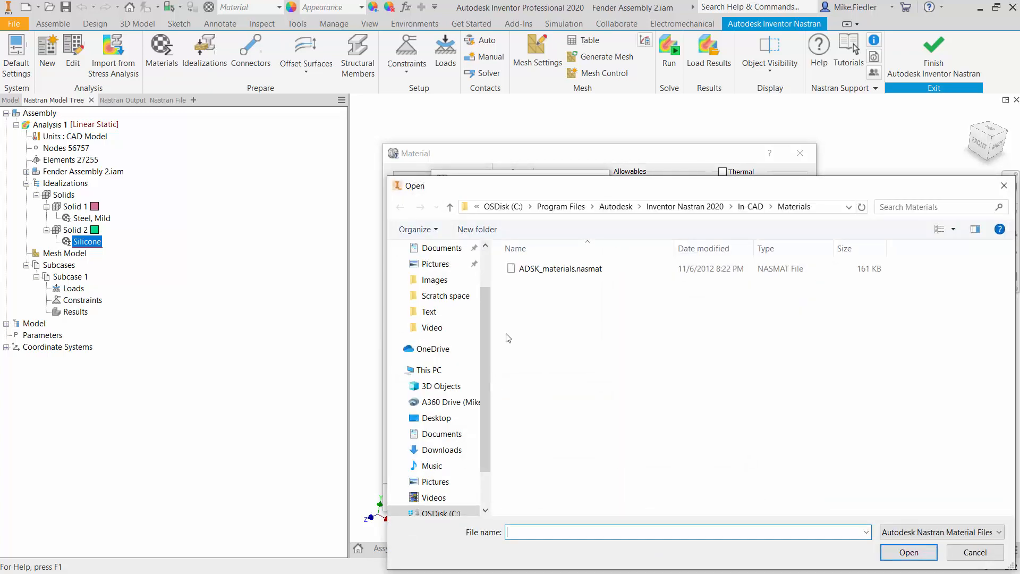
pyautogui.moveTo(583, 184); pyautogui.dragTo(428, 108)
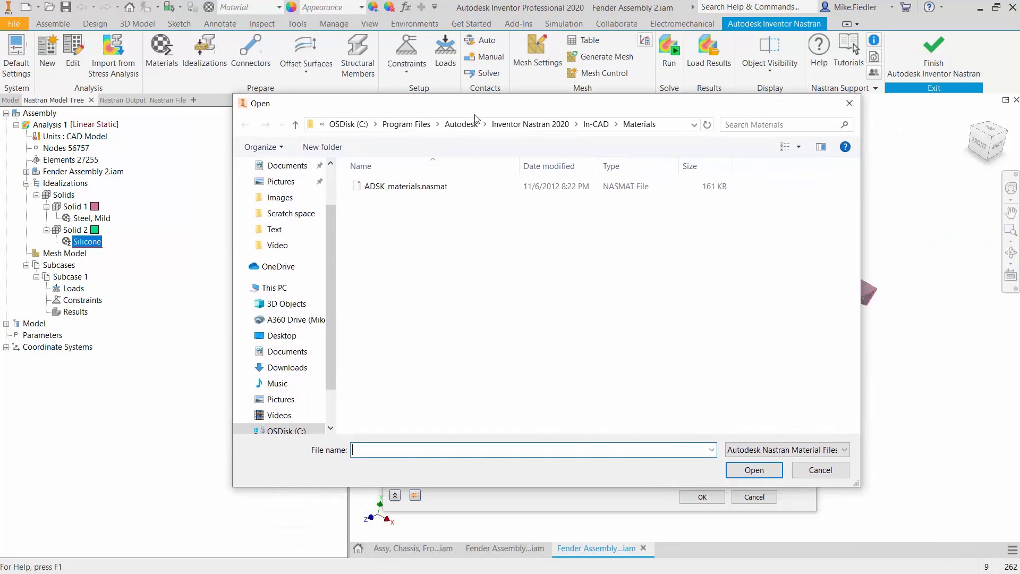
pyautogui.click(407, 187)
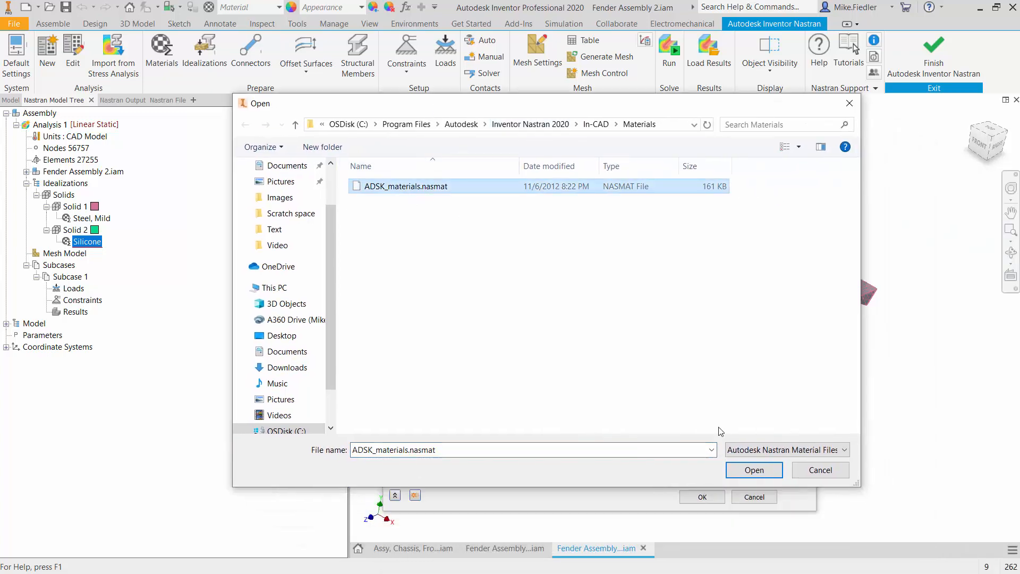
pyautogui.click(754, 471)
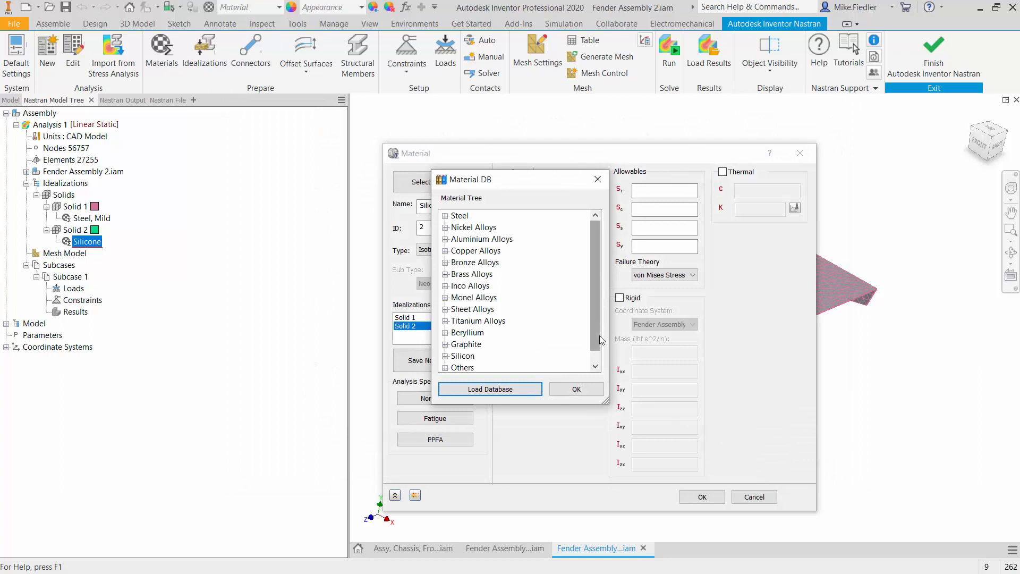
# Browse the Aluminium Alloys category in the loaded material database.
pyautogui.doubleClick(449, 239)
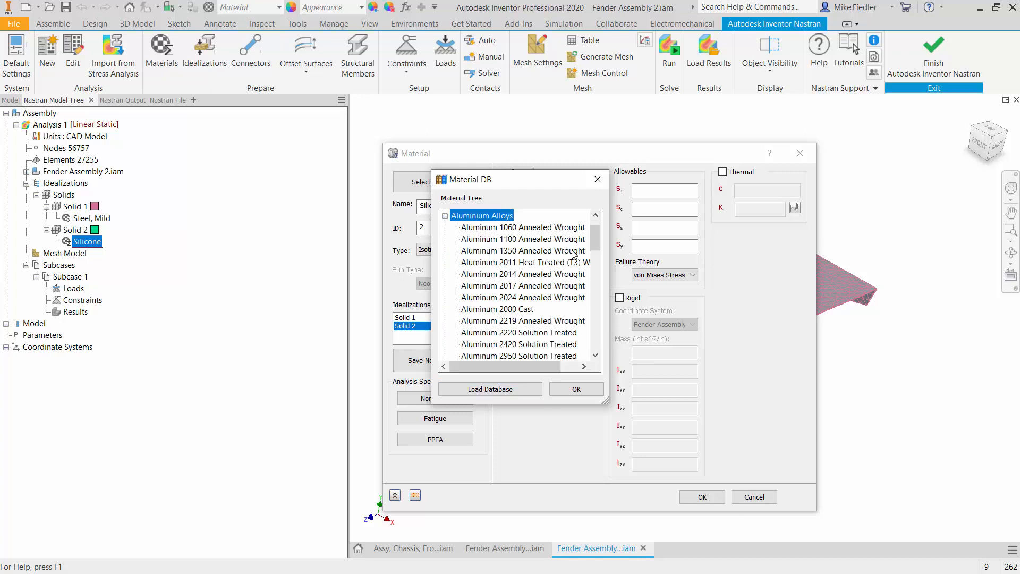
pyautogui.scroll(1, 519, 234)
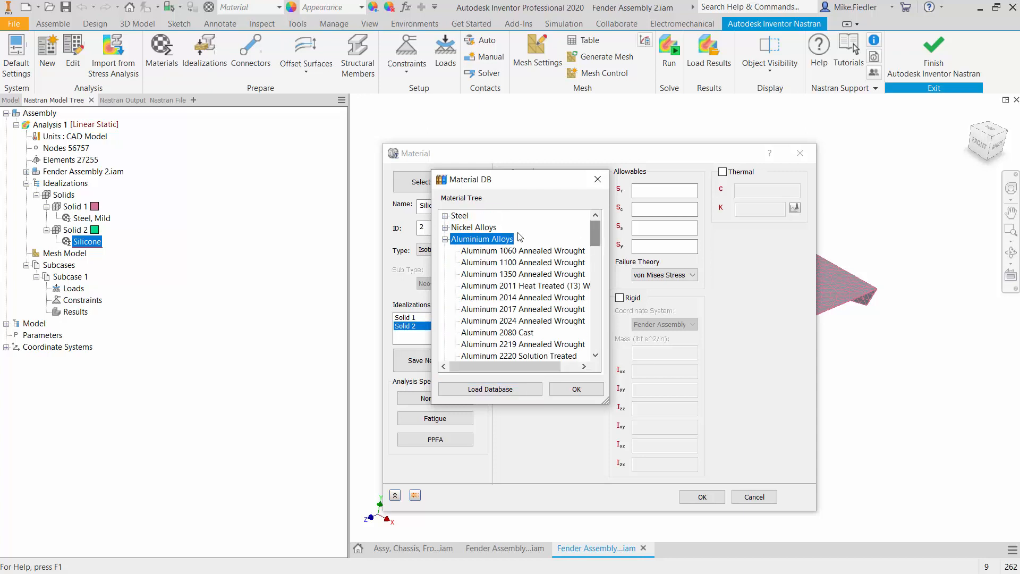
pyautogui.click(446, 241)
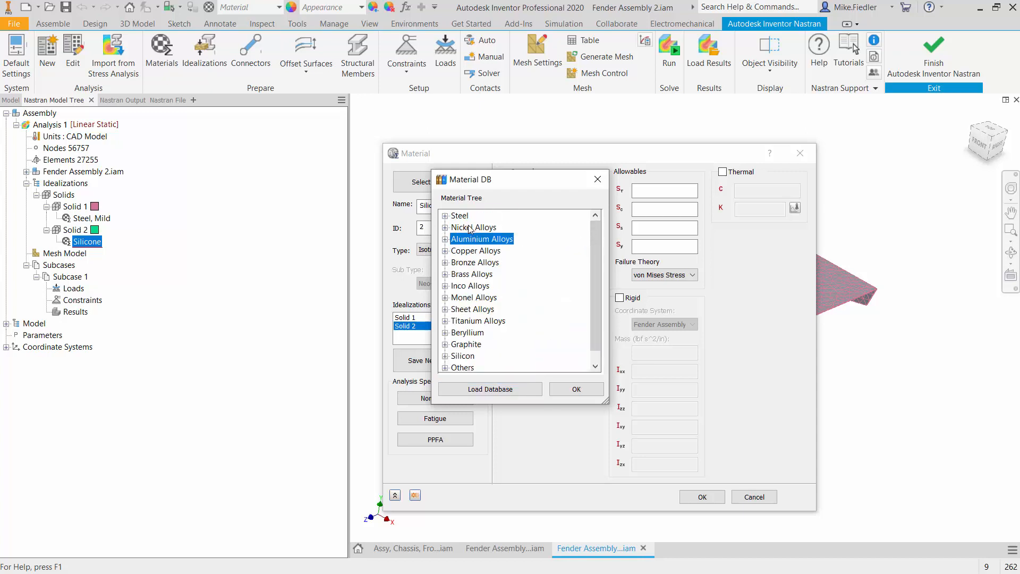
# Assign Aluminum 6061 Annealed Wrought from the Aluminium Alloys category to Solid 2 and expand both solids to show their materials.
pyautogui.click(445, 239)
pyautogui.moveTo(595, 234); pyautogui.dragTo(588, 304)
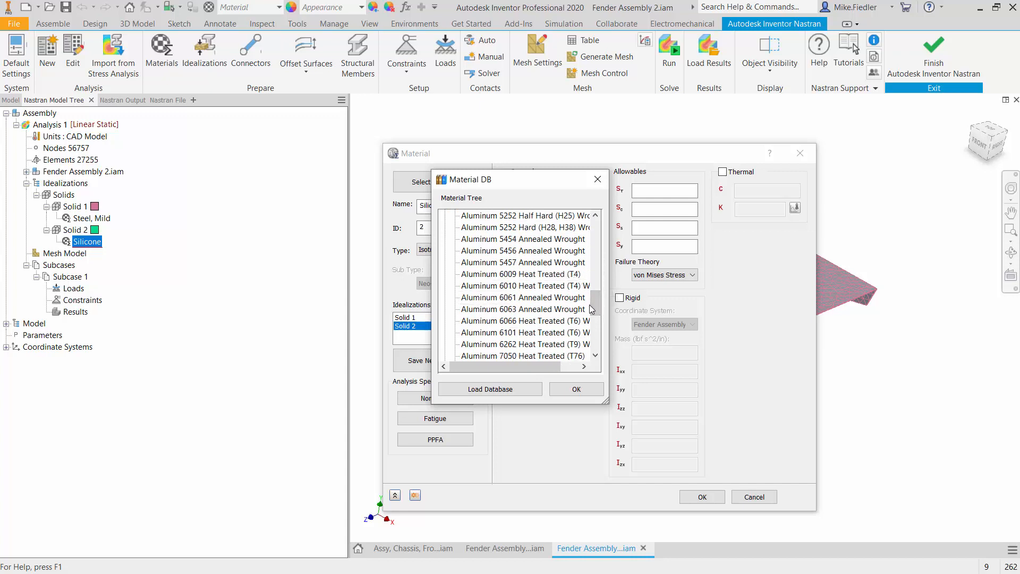
pyautogui.click(535, 298)
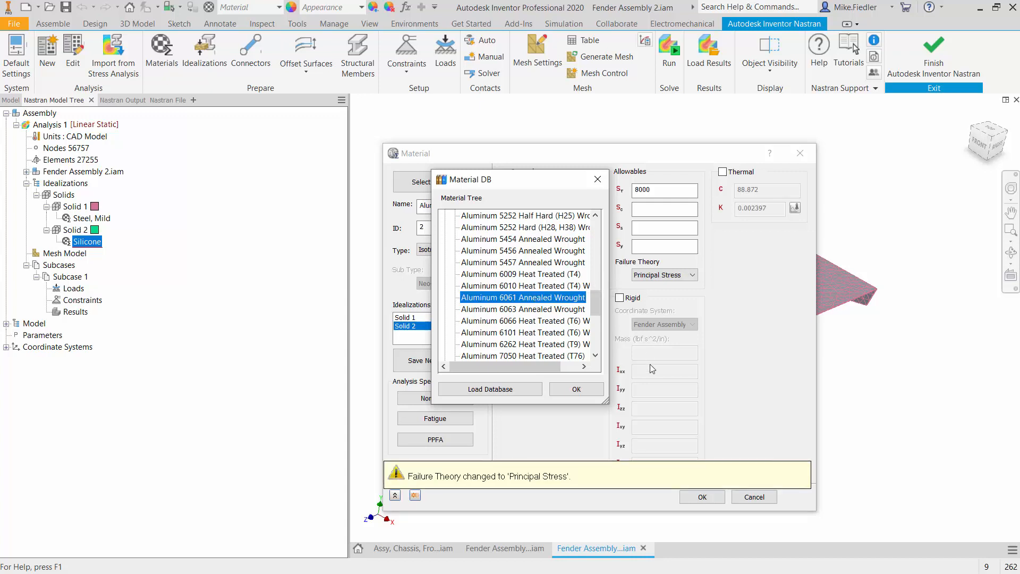
pyautogui.click(574, 391)
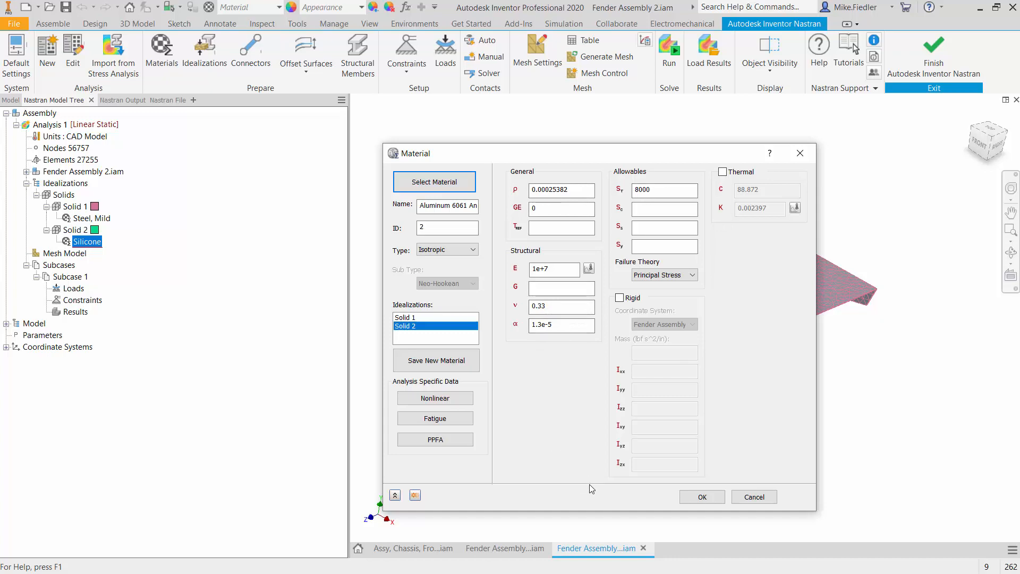
pyautogui.click(702, 497)
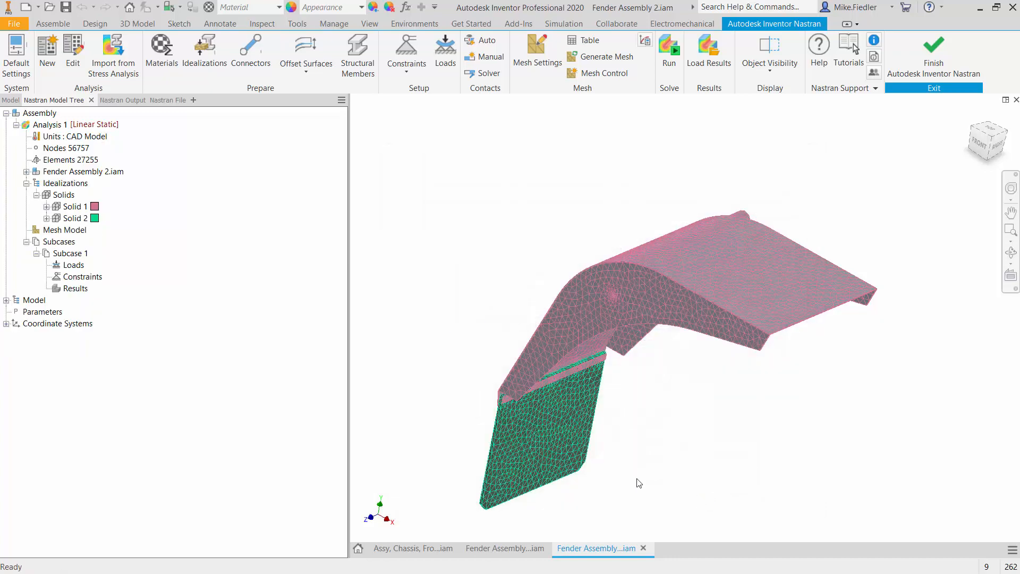
pyautogui.click(46, 219)
pyautogui.click(47, 206)
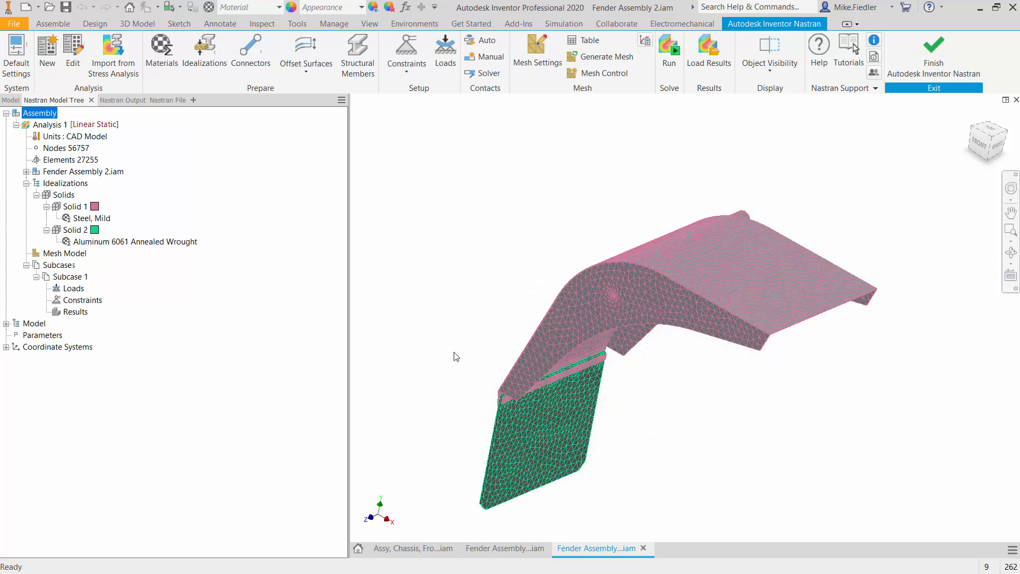
# Start a new connector for the fender assembly and set its type to Bolt.
pyautogui.scroll(3, 454, 356)
pyautogui.scroll(-2, 454, 356)
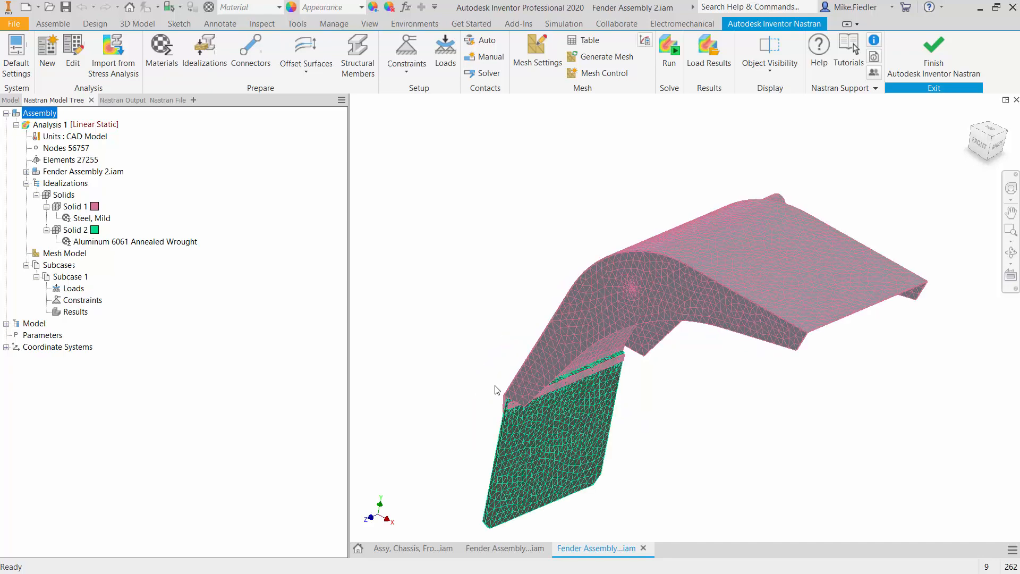
pyautogui.scroll(-3, 496, 387)
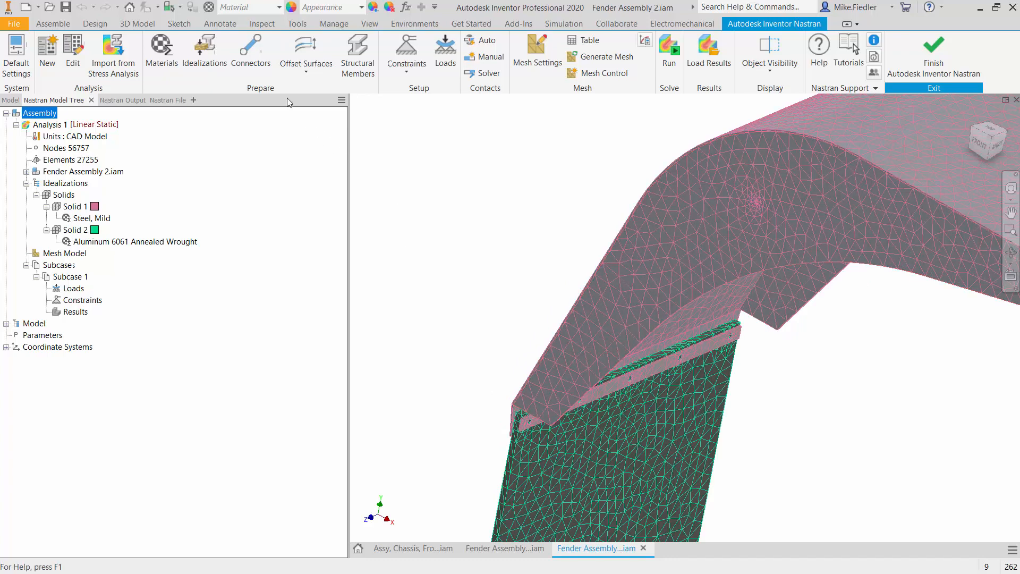
pyautogui.click(254, 69)
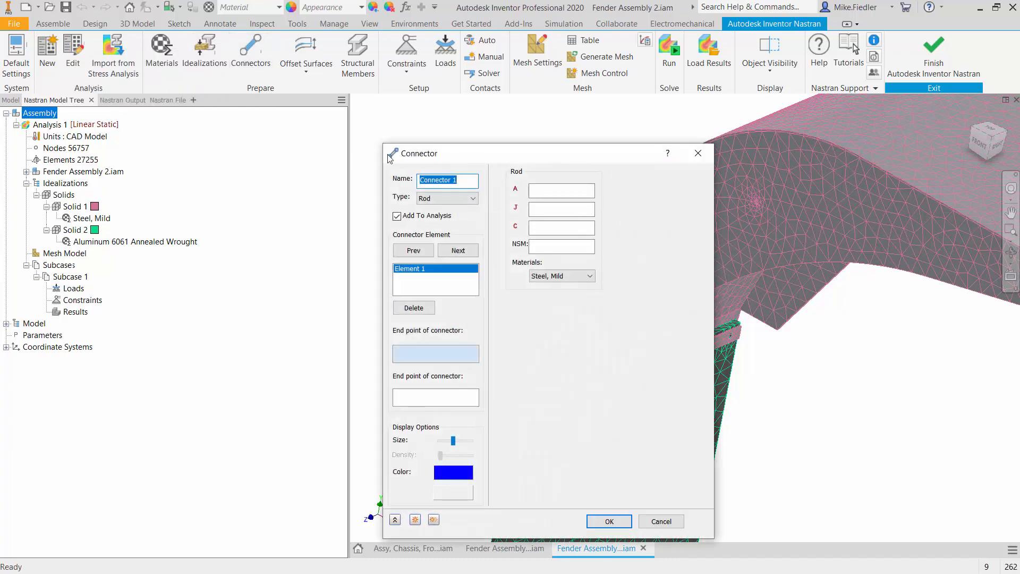
pyautogui.moveTo(389, 155); pyautogui.dragTo(117, 85)
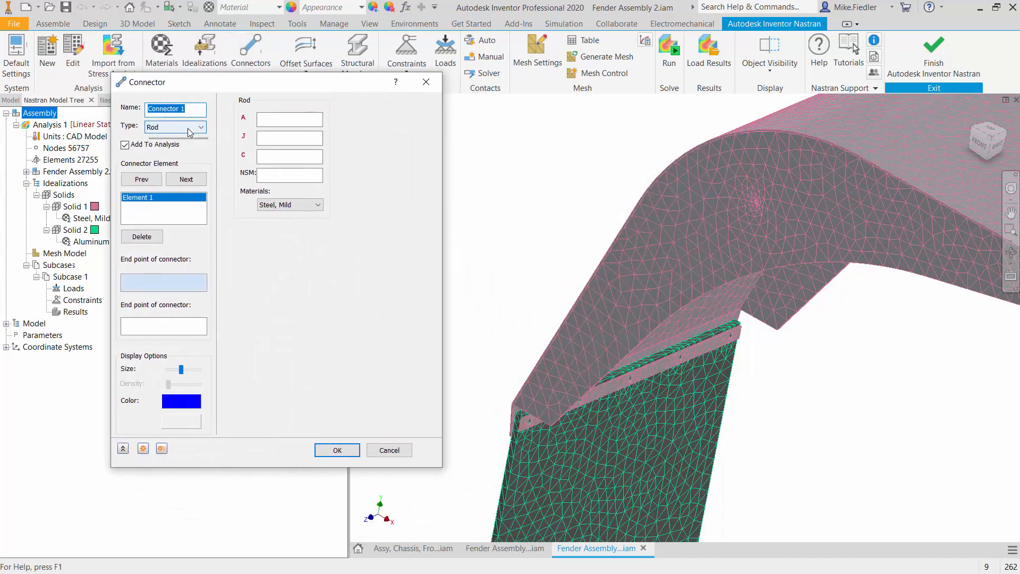
pyautogui.click(189, 132)
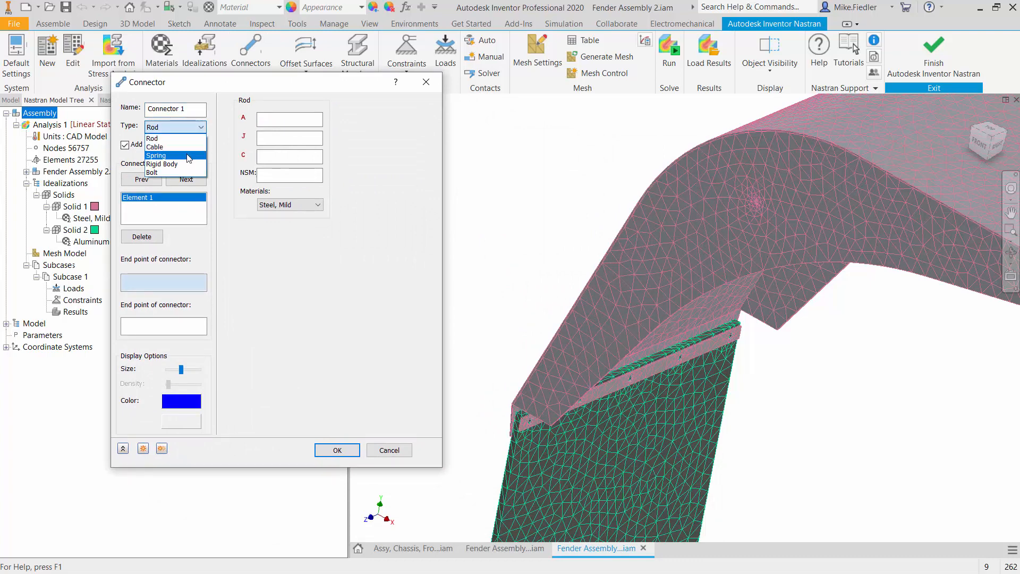
pyautogui.click(187, 173)
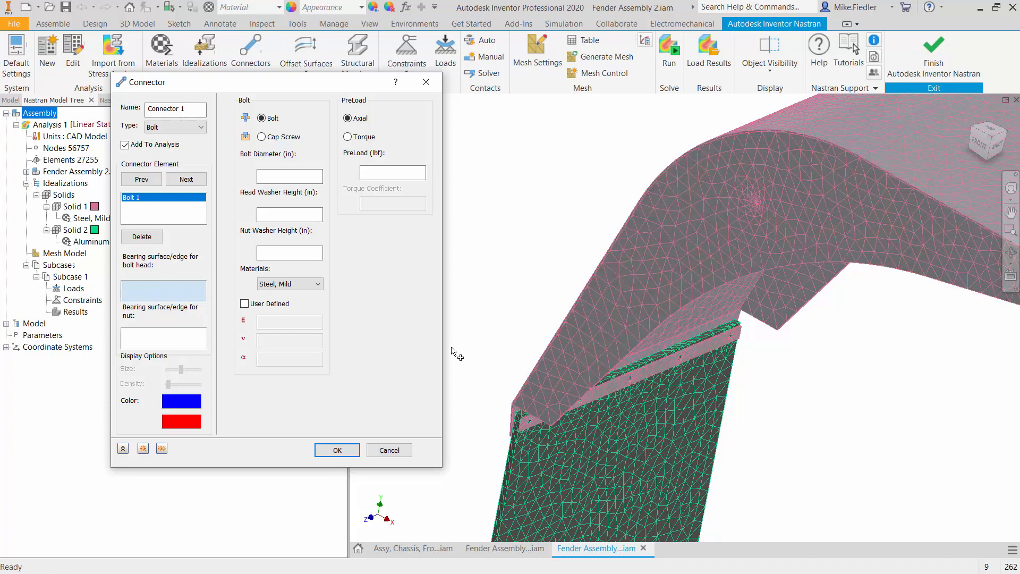
# Select the circular edge of the end hole in the fender's mounting flange as the bearing edge for the bolt head.
pyautogui.keyDown('shift'); pyautogui.moveTo(522, 356); pyautogui.dragTo(592, 384, button='middle'); pyautogui.keyUp('shift')
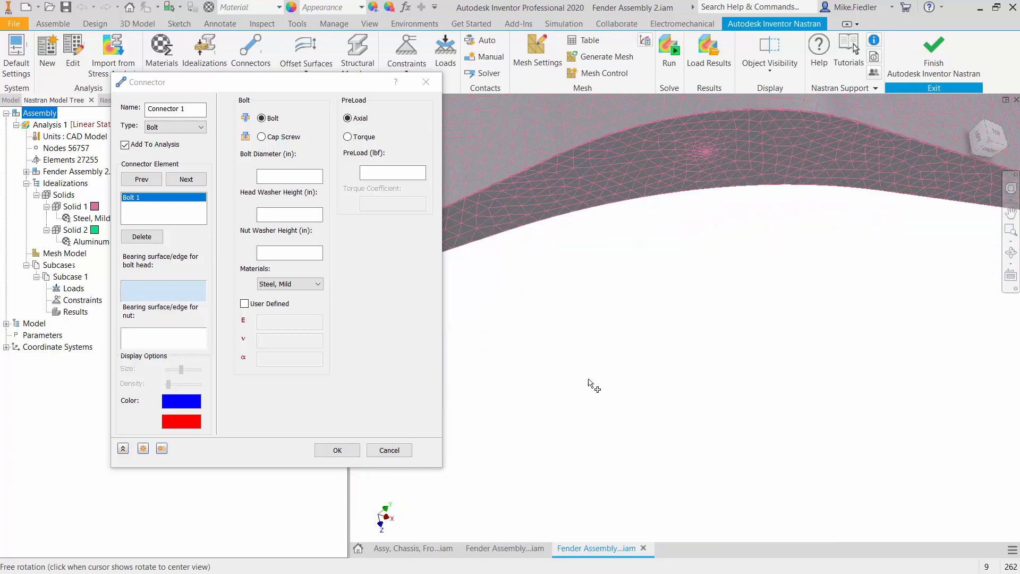
pyautogui.click(1009, 212)
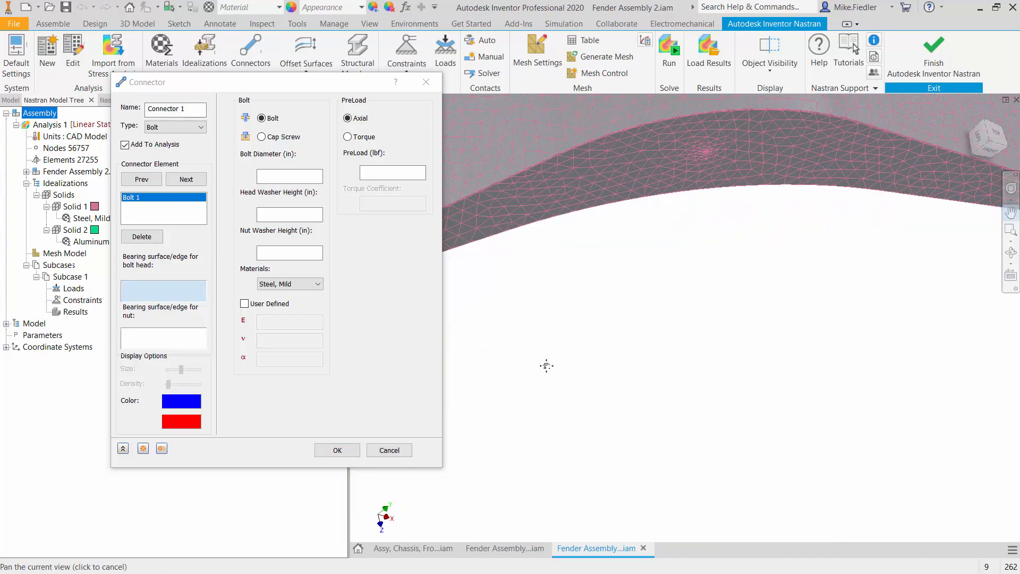
pyautogui.moveTo(547, 366); pyautogui.dragTo(904, 396)
pyautogui.scroll(-3, 621, 334)
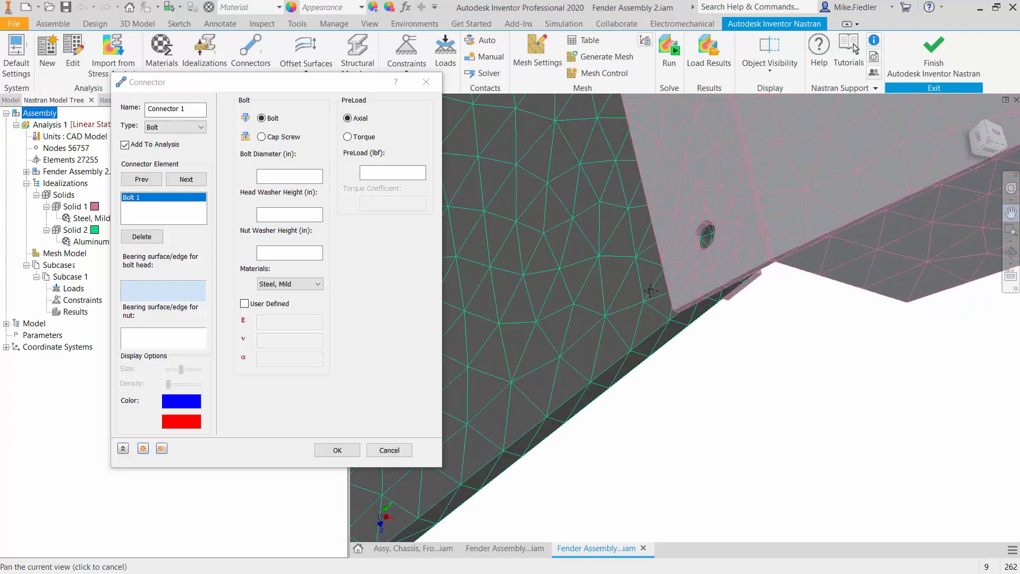
pyautogui.click(802, 417)
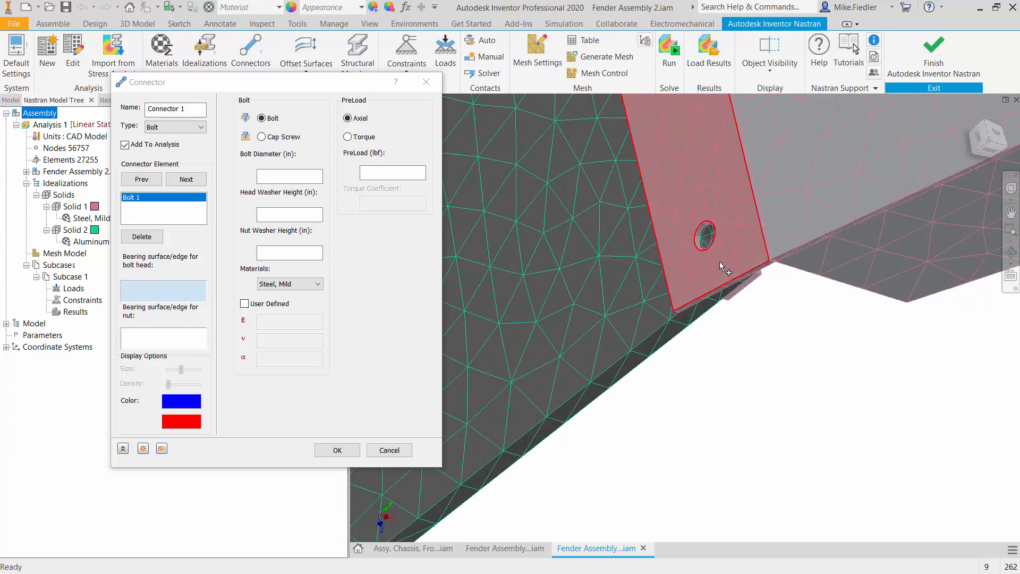
pyautogui.click(719, 227)
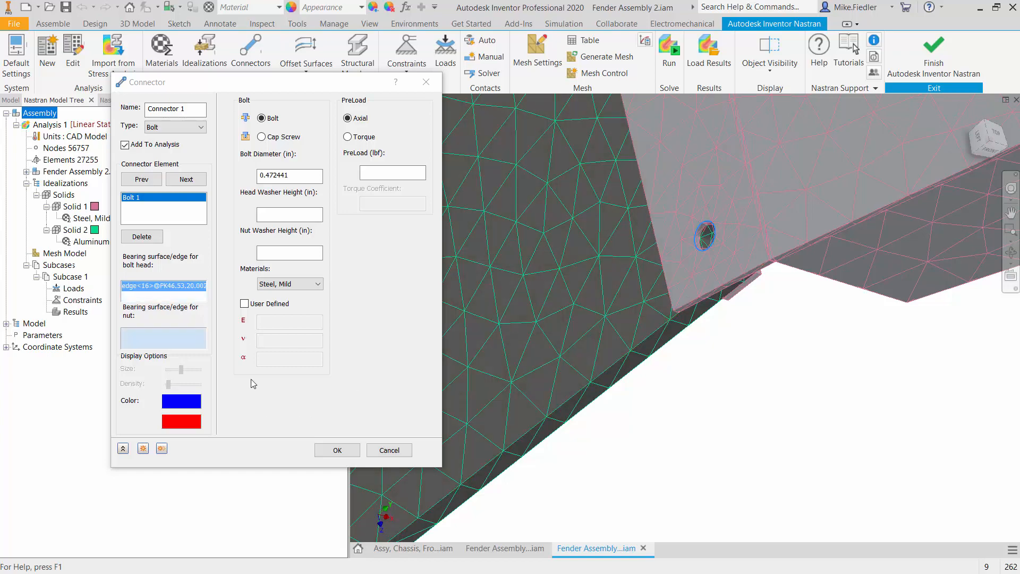
# Select the circular edge of the matching end hole in the clamping strip as the bearing edge for the nut.
pyautogui.scroll(5, 783, 408)
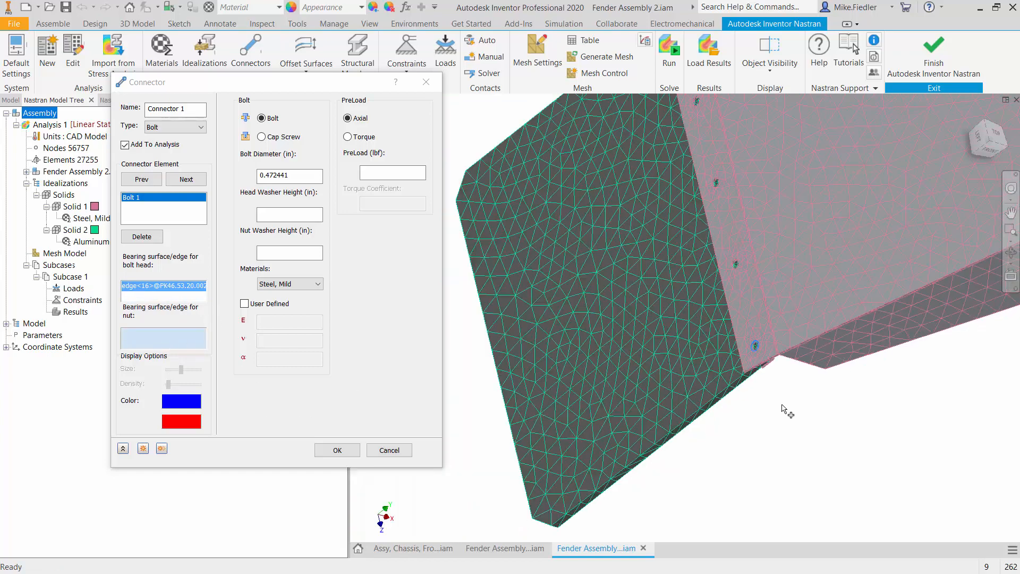
pyautogui.keyDown('shift'); pyautogui.moveTo(824, 448); pyautogui.dragTo(756, 353, button='middle'); pyautogui.keyUp('shift')
pyautogui.scroll(-8, 891, 515)
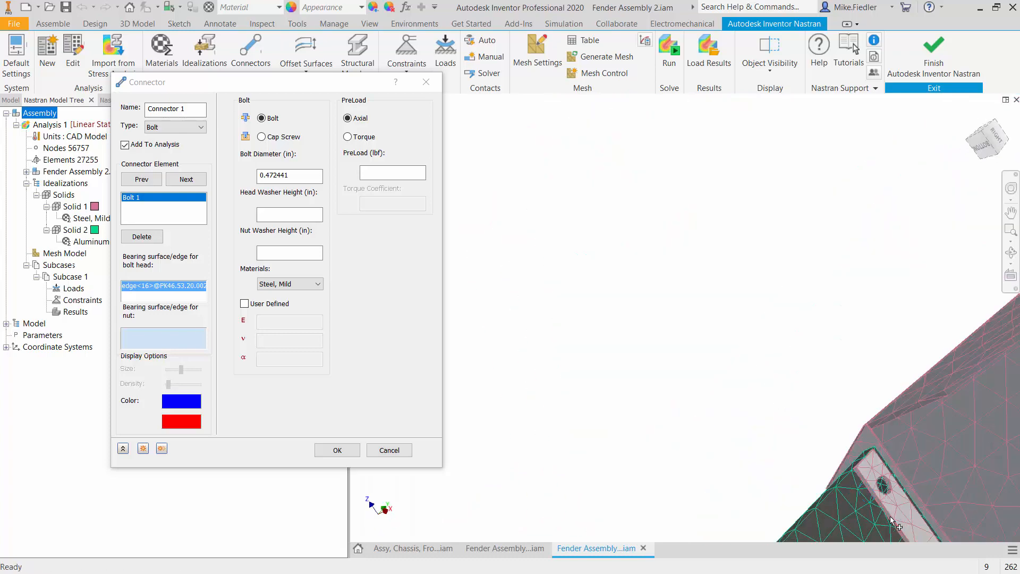
pyautogui.click(166, 342)
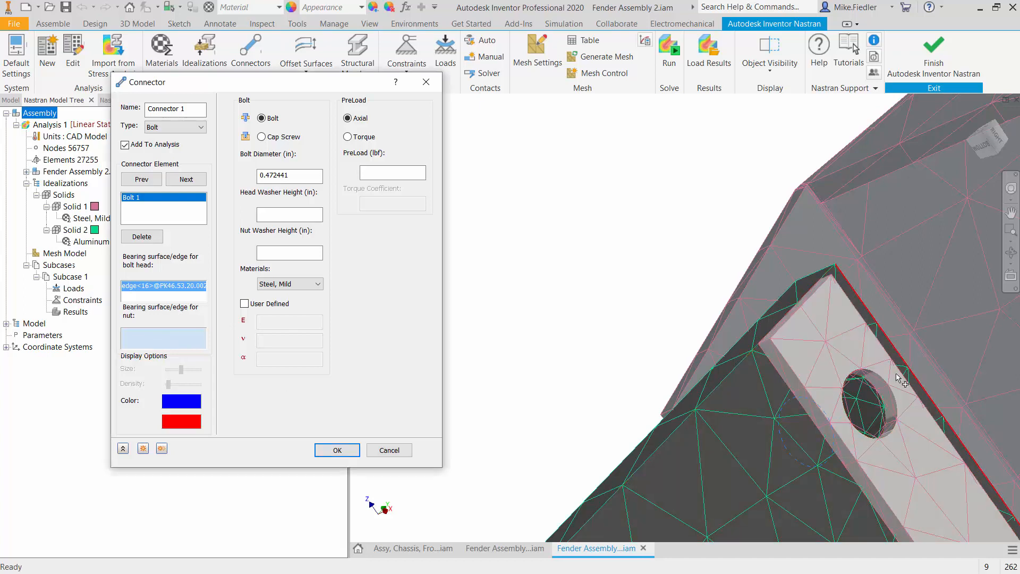
pyautogui.click(890, 387)
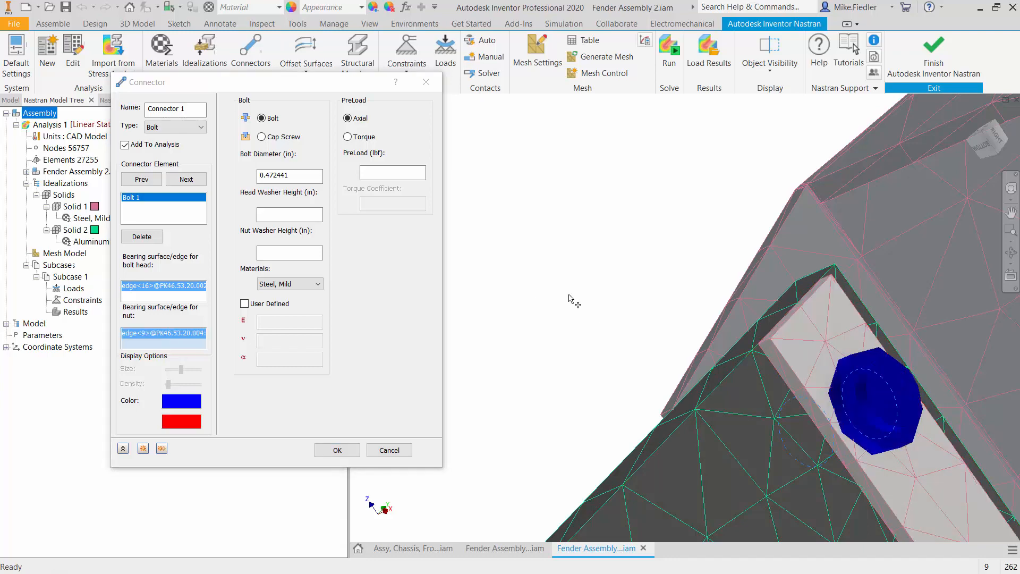
# Examine the bolt preview from several angles, checking the head and nut on both sides of the clamped parts.
pyautogui.scroll(-3, 571, 300)
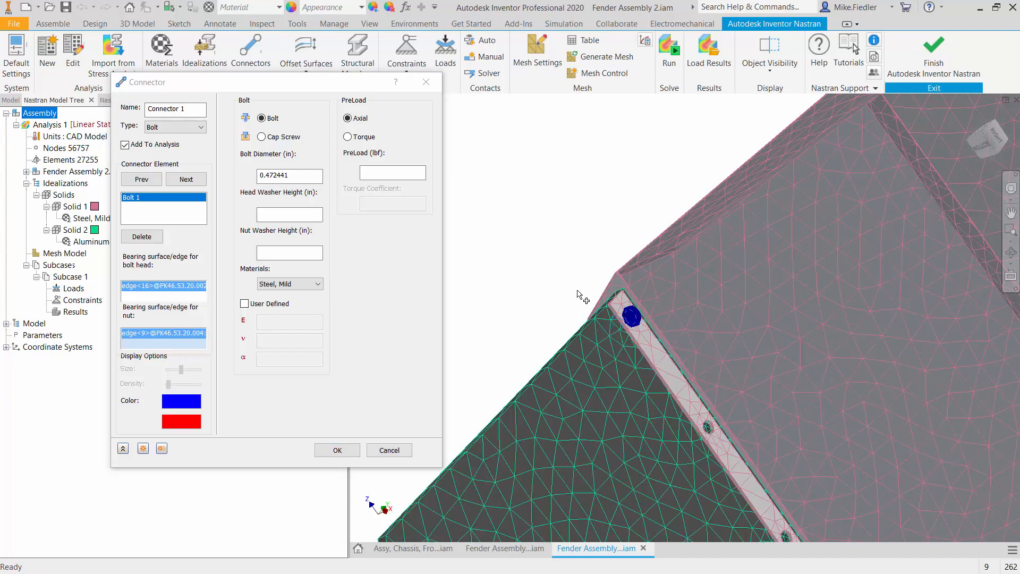
pyautogui.press('F4')
pyautogui.moveTo(592, 287); pyautogui.dragTo(599, 330)
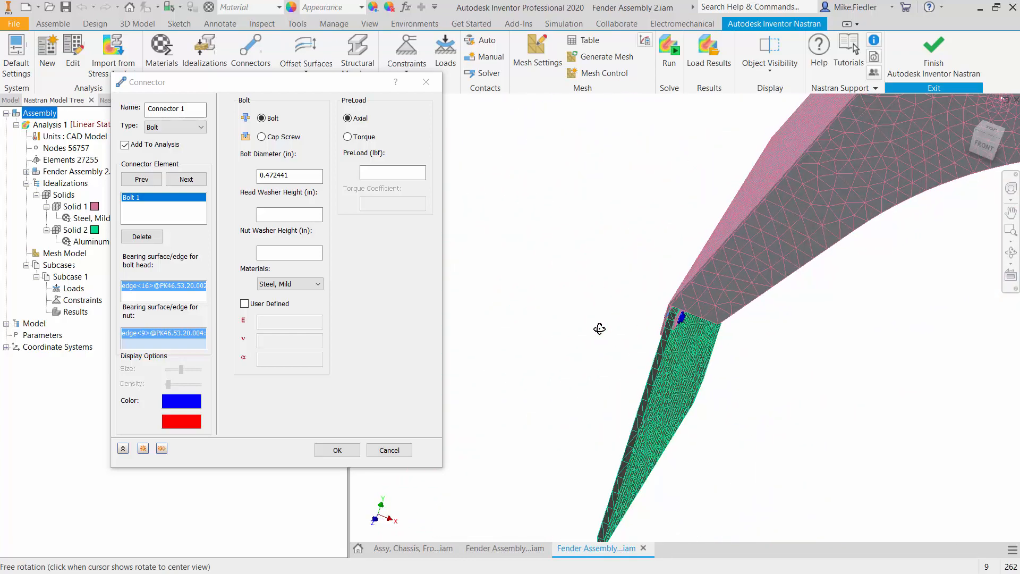
pyautogui.press('Escape')
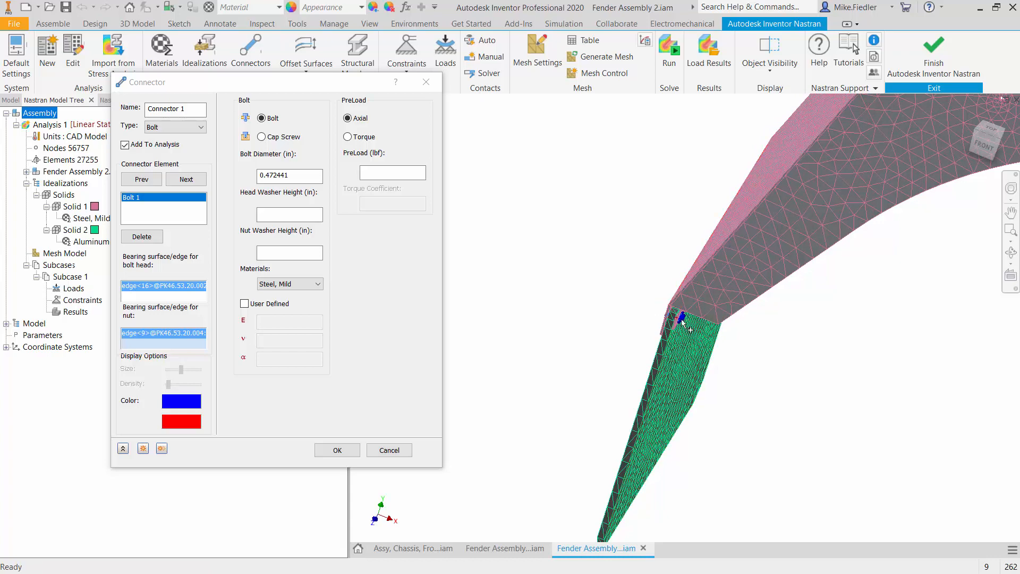
pyautogui.scroll(10, 682, 321)
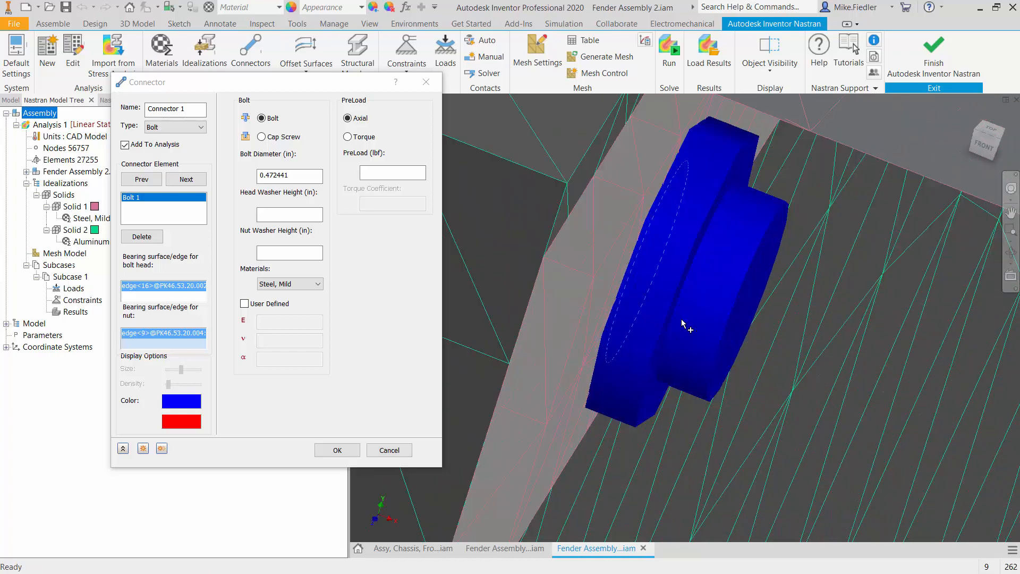
pyautogui.scroll(-10, 683, 322)
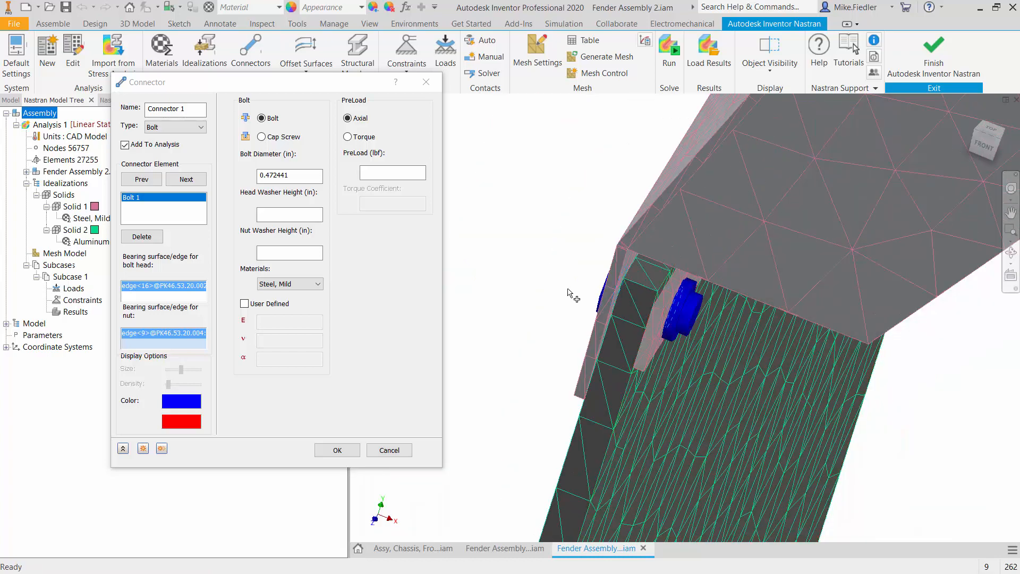
pyautogui.moveTo(574, 288)
pyautogui.keyDown('shift'); pyautogui.mouseDown(button='middle')
pyautogui.moveTo(608, 282)
pyautogui.moveTo(576, 299)
pyautogui.moveTo(583, 289)
pyautogui.mouseUp(button='middle'); pyautogui.keyUp('shift')
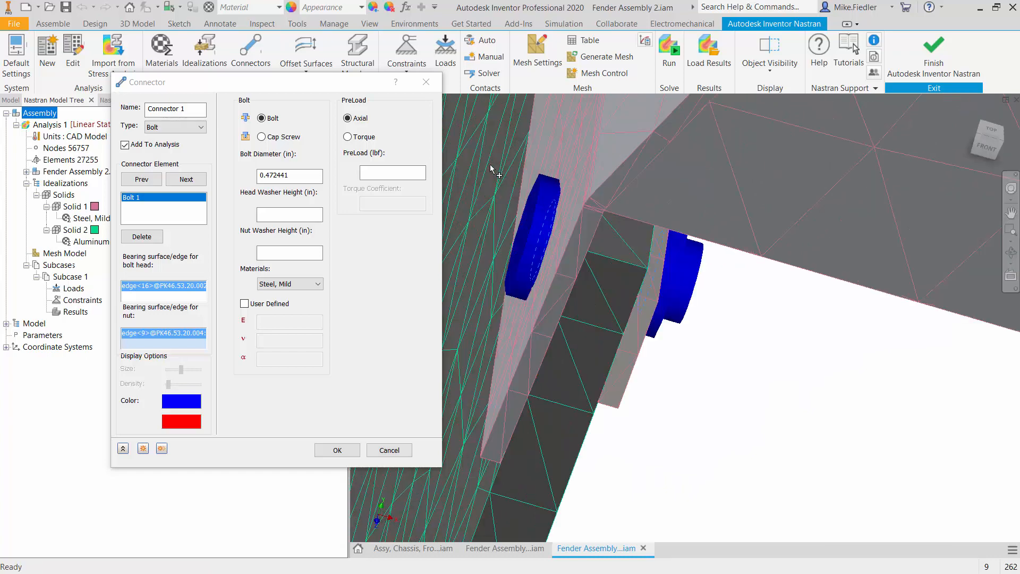
pyautogui.scroll(-3, 522, 194)
pyautogui.scroll(1, 522, 195)
pyautogui.scroll(1, 523, 200)
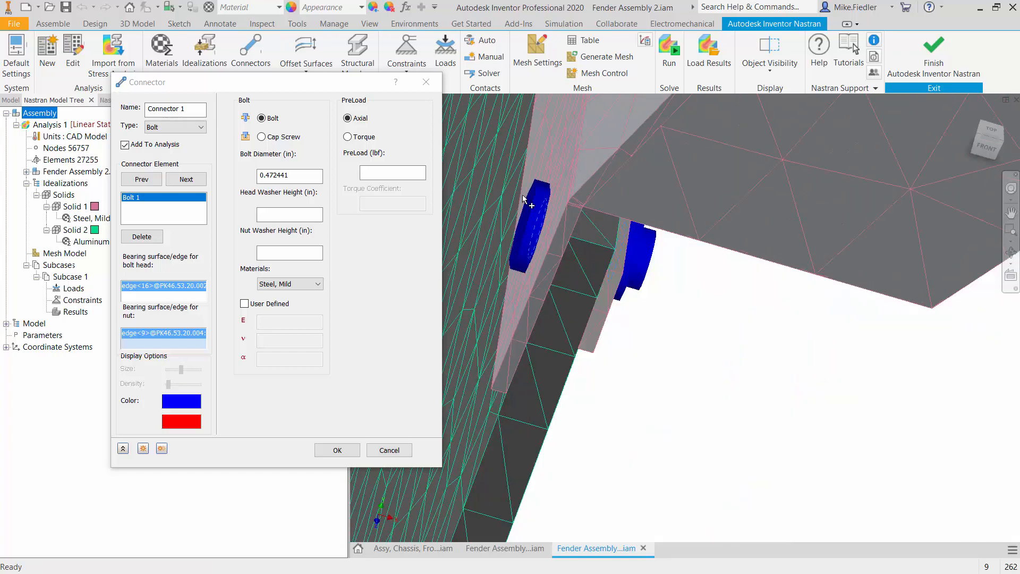
pyautogui.scroll(1, 523, 200)
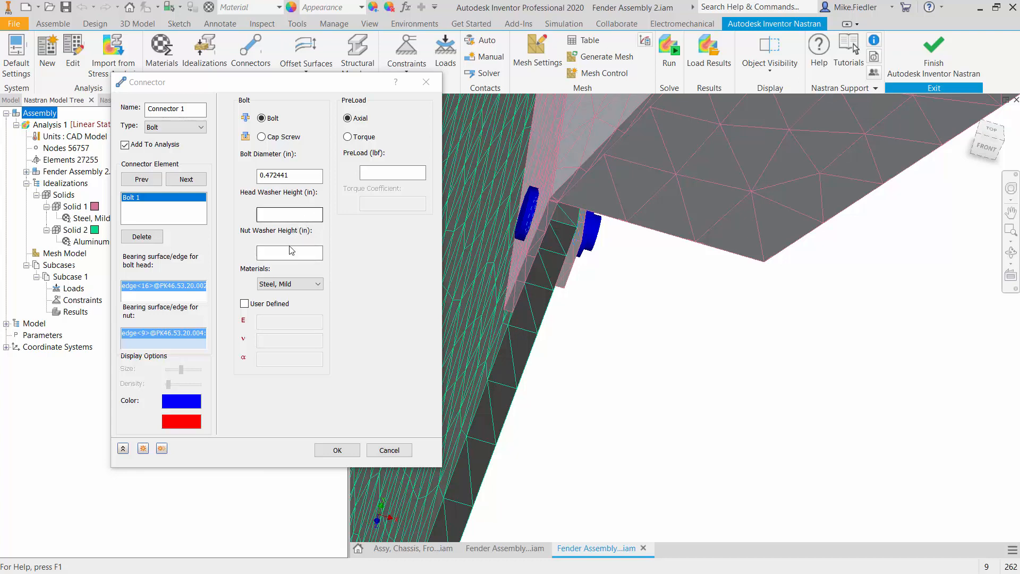
# Try a head washer height of .1 in on Bolt 1 and clear the value again.
pyautogui.click(290, 215)
pyautogui.write('.1')
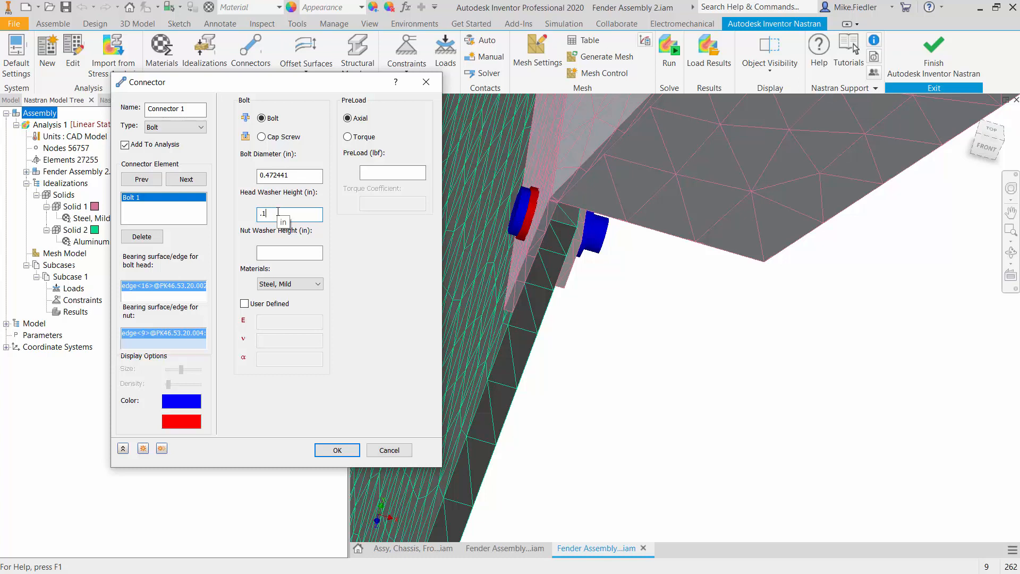
pyautogui.press('BackSpace')
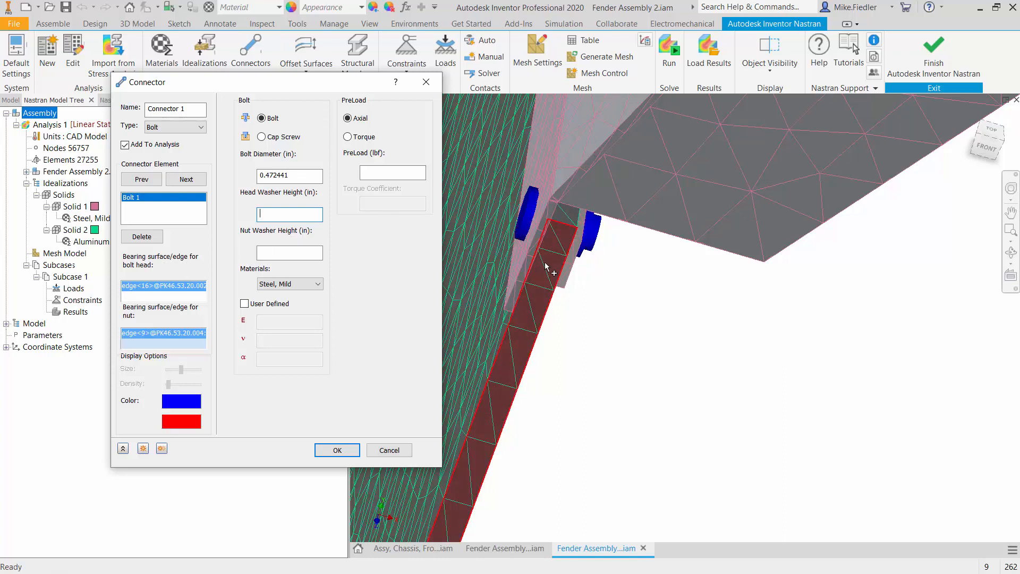
pyautogui.moveTo(545, 265)
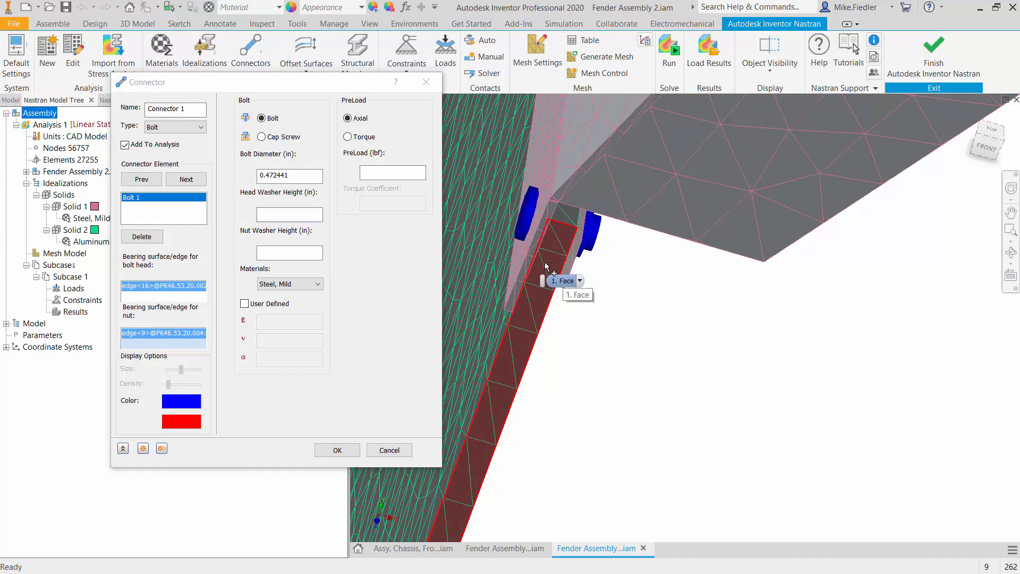
pyautogui.scroll(4, 521, 225)
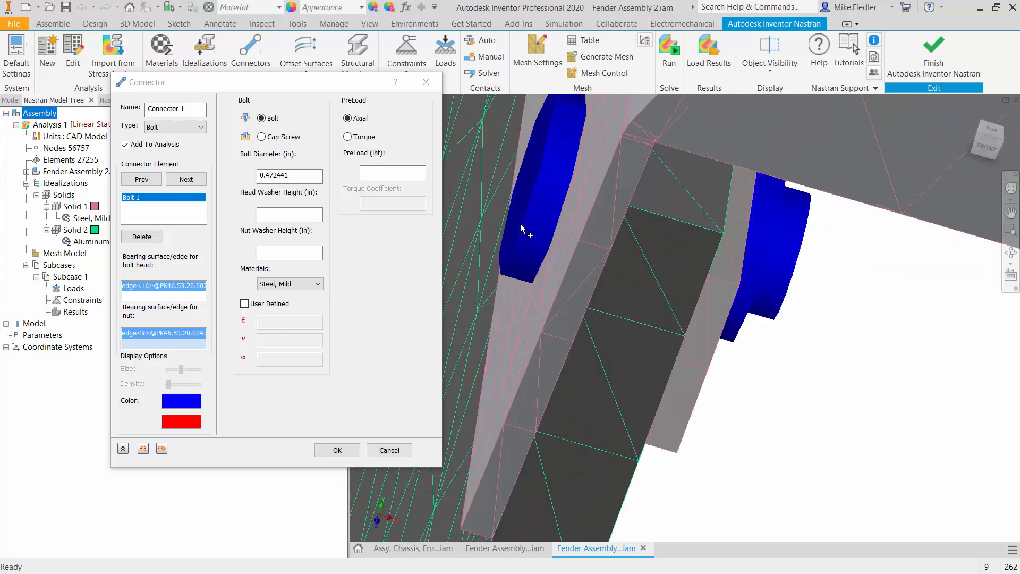
pyautogui.scroll(-4, 521, 225)
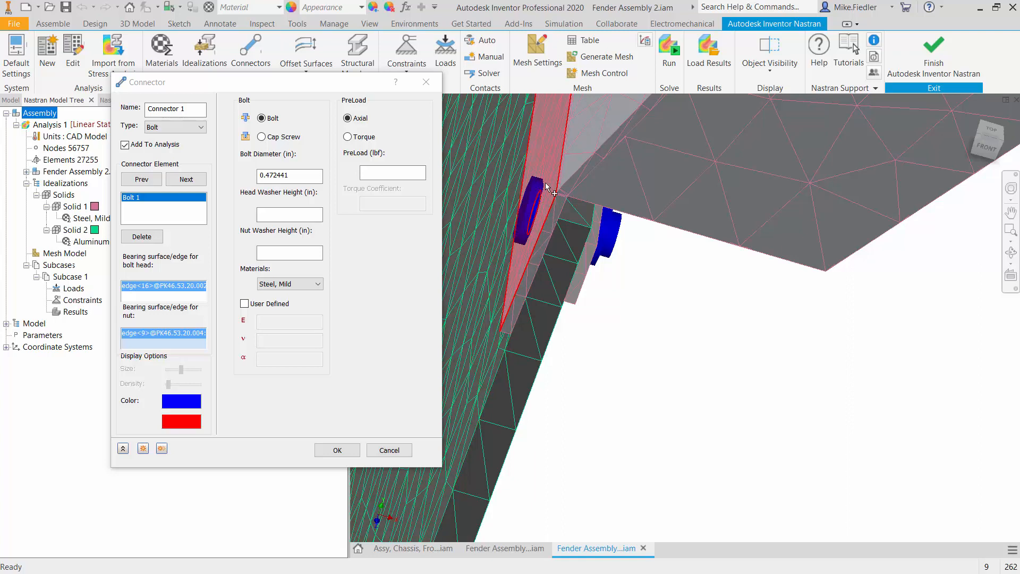
pyautogui.moveTo(545, 182)
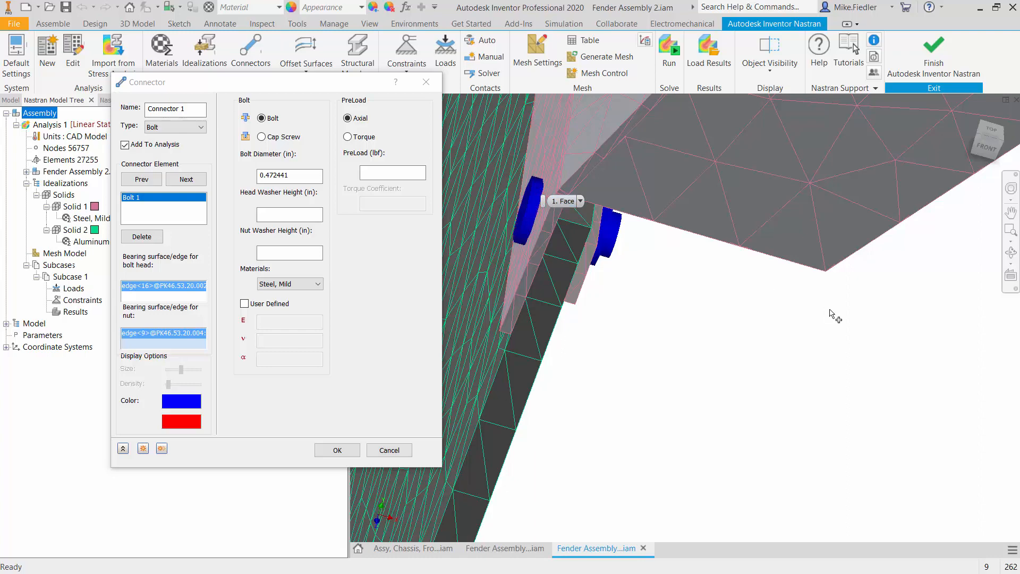
pyautogui.scroll(2, 831, 314)
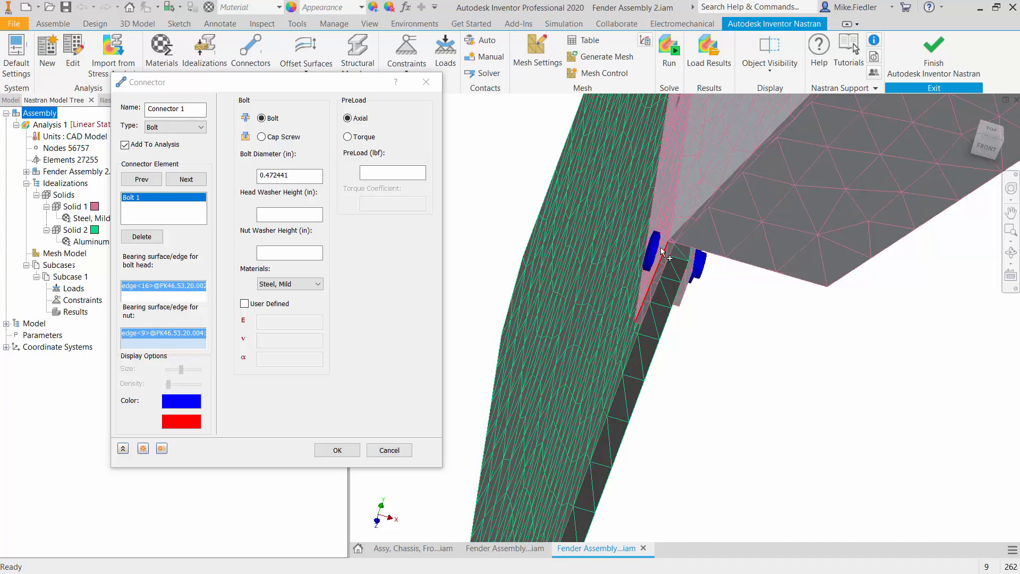
# Try the Cap Screw type on Bolt 1 and switch it back to Bolt.
pyautogui.moveTo(661, 247)
pyautogui.click(277, 138)
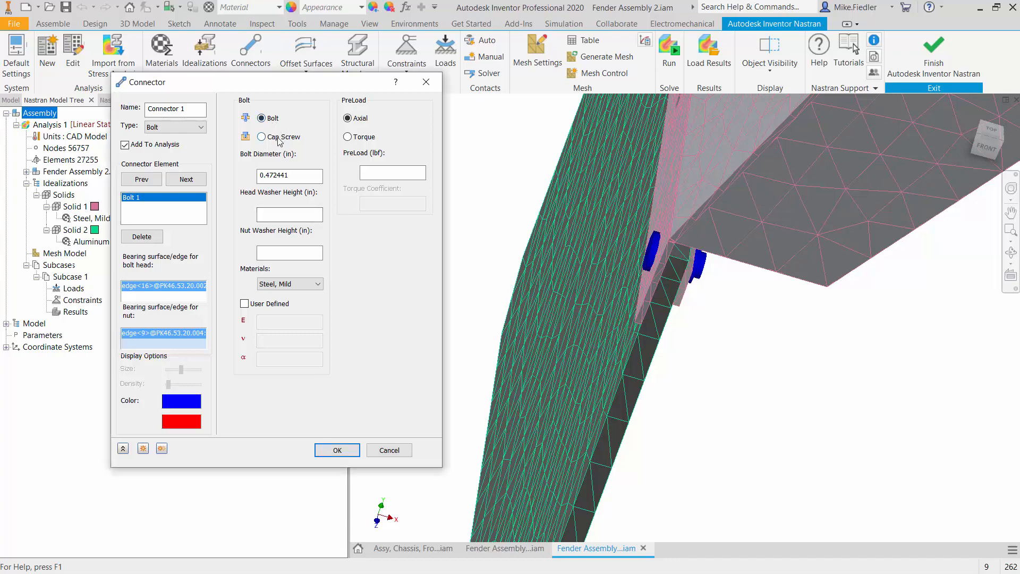
pyautogui.click(278, 138)
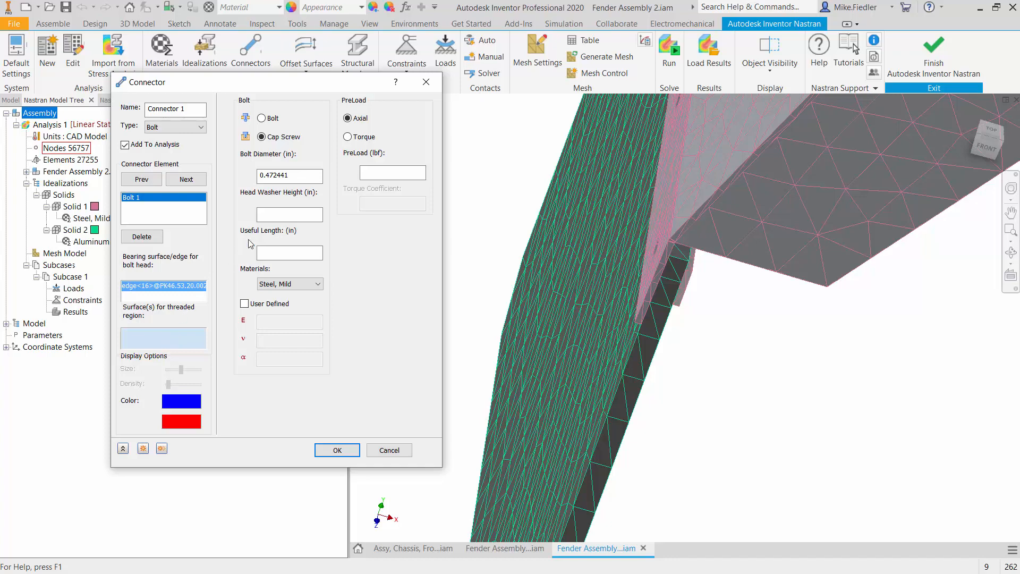
pyautogui.click(300, 214)
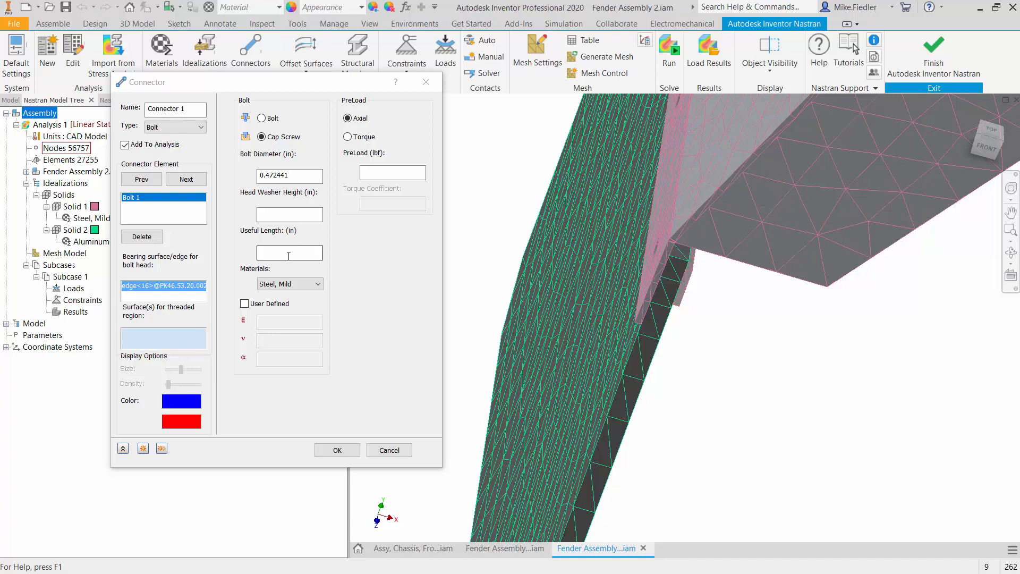
pyautogui.click(270, 120)
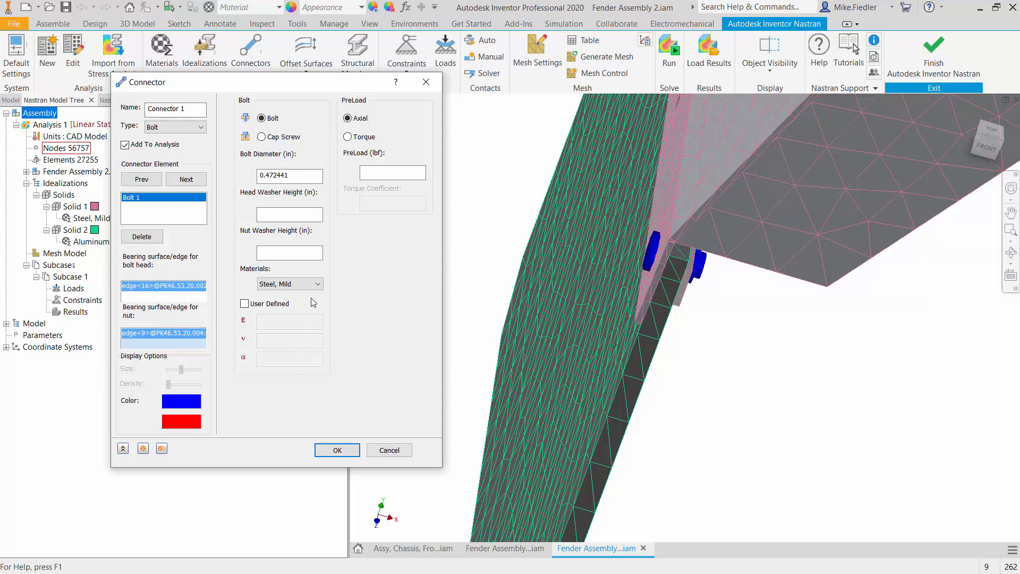
# Choose Steel, Mild as the bolt material and give Bolt 1 an axial preload of 50 lbf.
pyautogui.moveTo(259, 88); pyautogui.dragTo(355, 103)
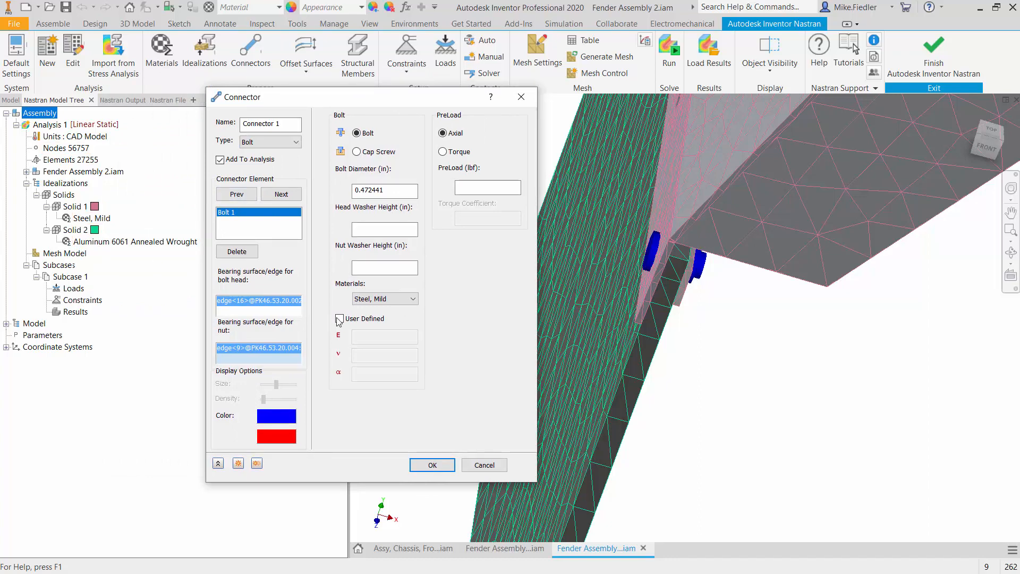
pyautogui.click(395, 300)
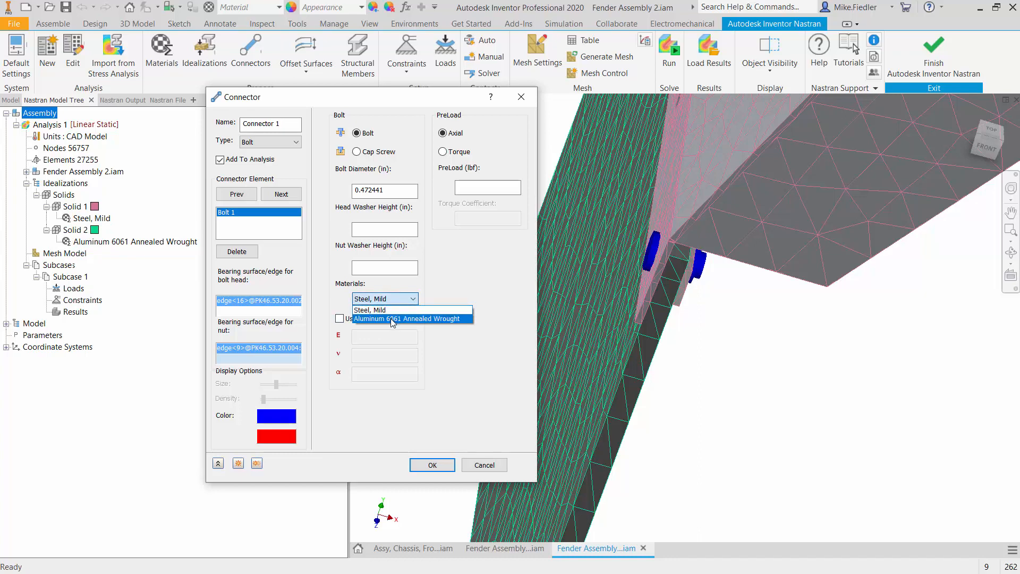
pyautogui.click(393, 310)
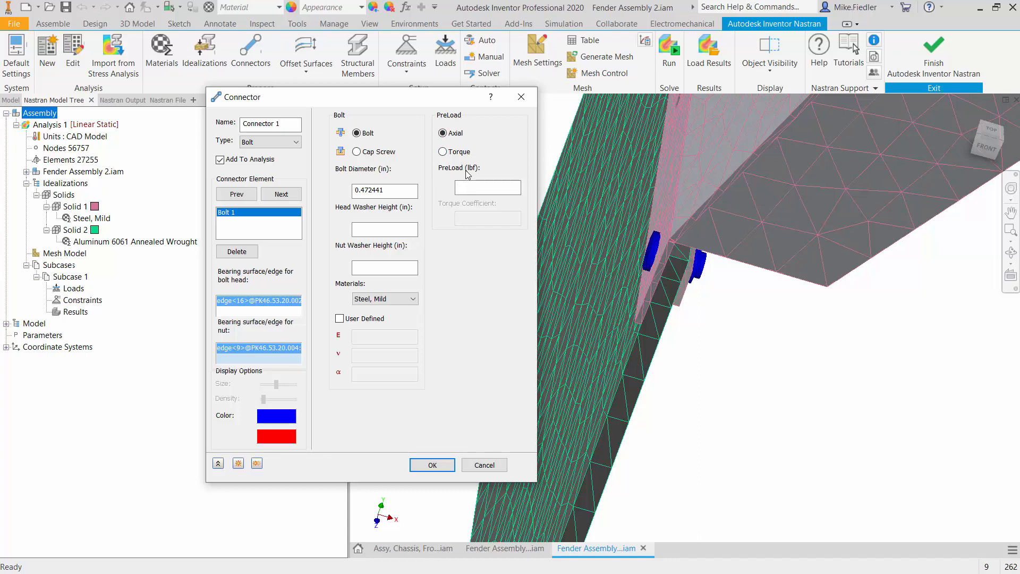
pyautogui.click(458, 154)
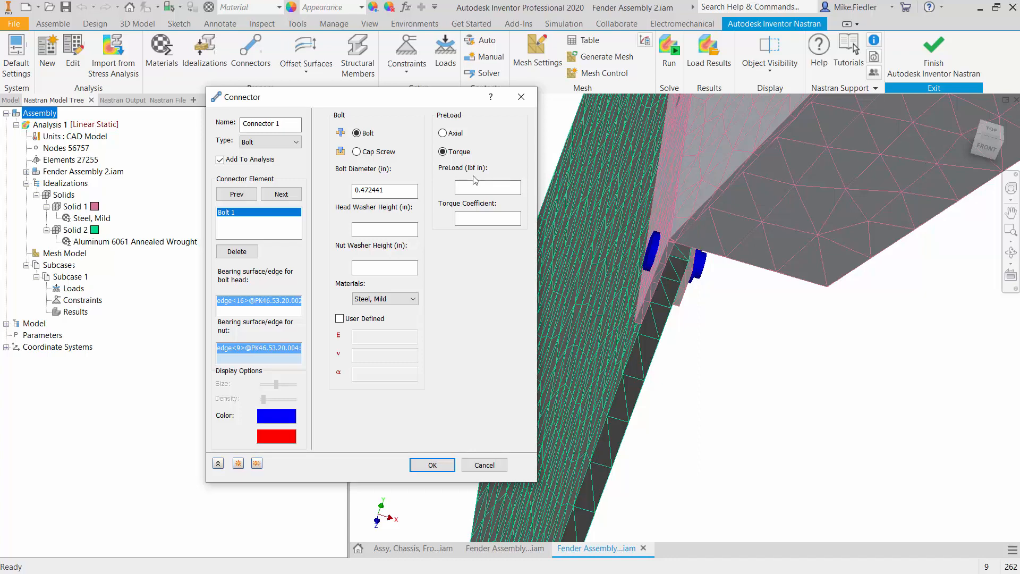
pyautogui.click(460, 138)
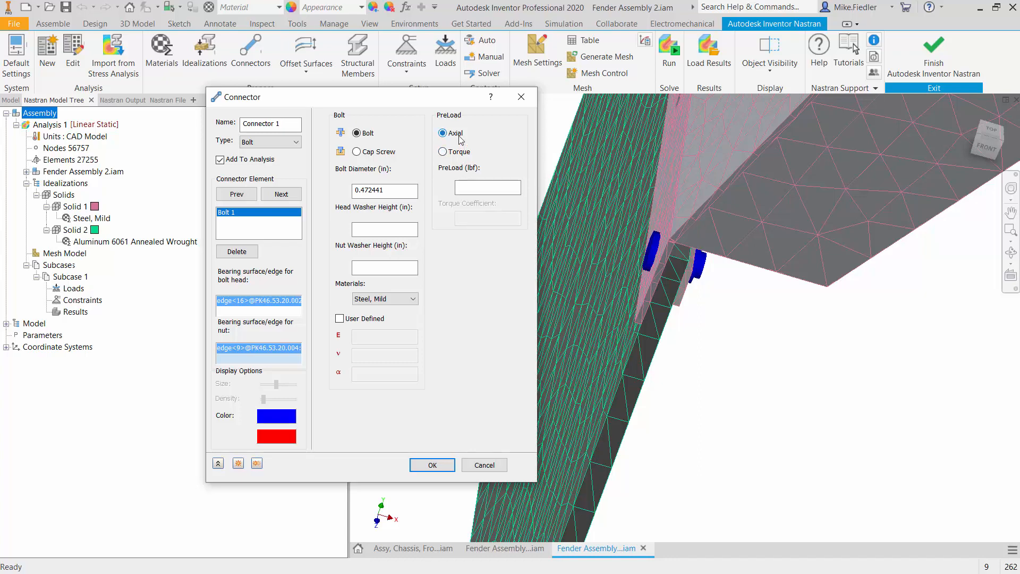
pyautogui.click(480, 188)
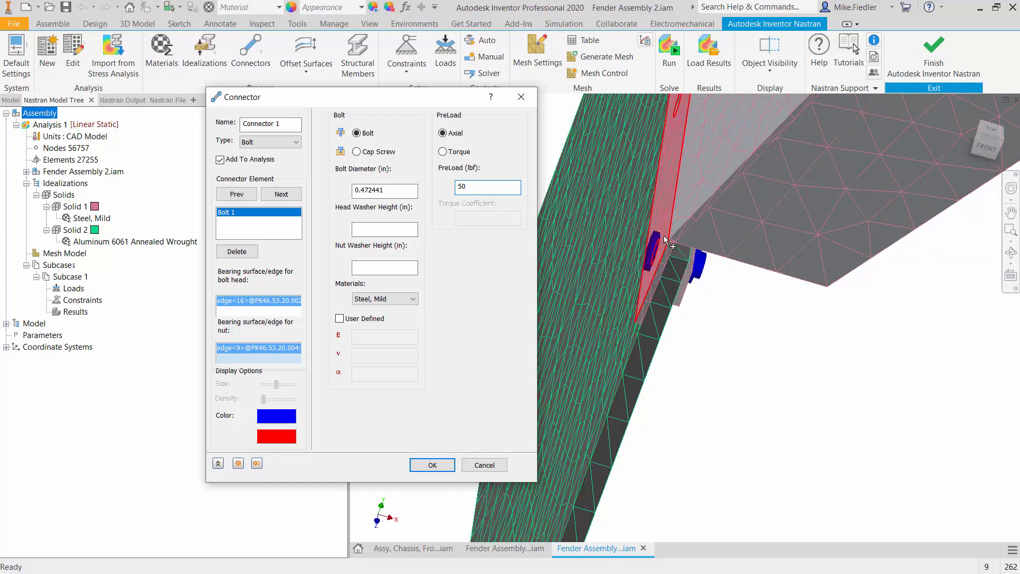
# Add Bolt 2 and select the circular edge of the flange hole next to Bolt 1 as its head bearing edge.
pyautogui.scroll(3, 665, 240)
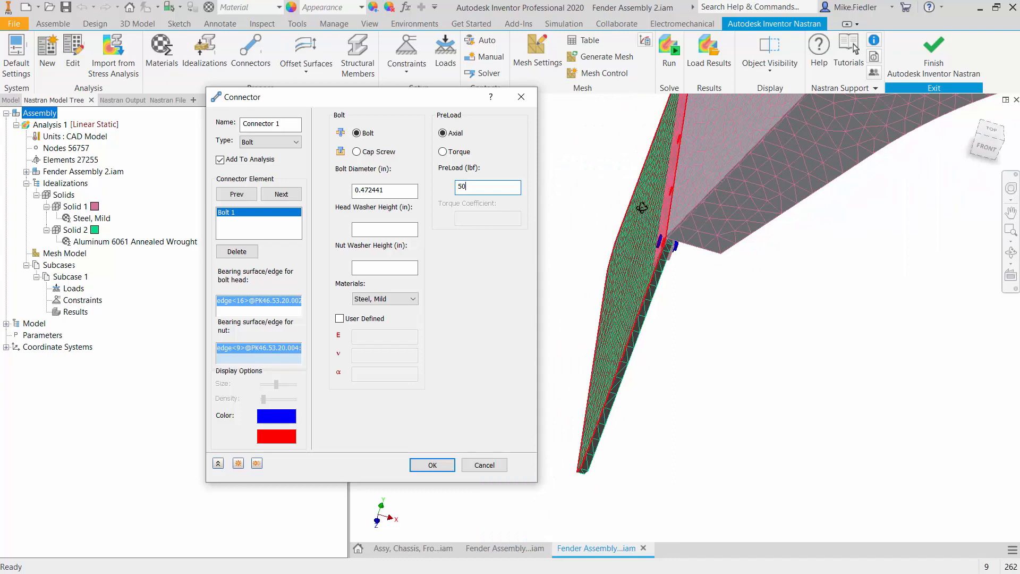
pyautogui.keyDown('shift'); pyautogui.moveTo(642, 207); pyautogui.dragTo(657, 203, button='middle'); pyautogui.keyUp('shift')
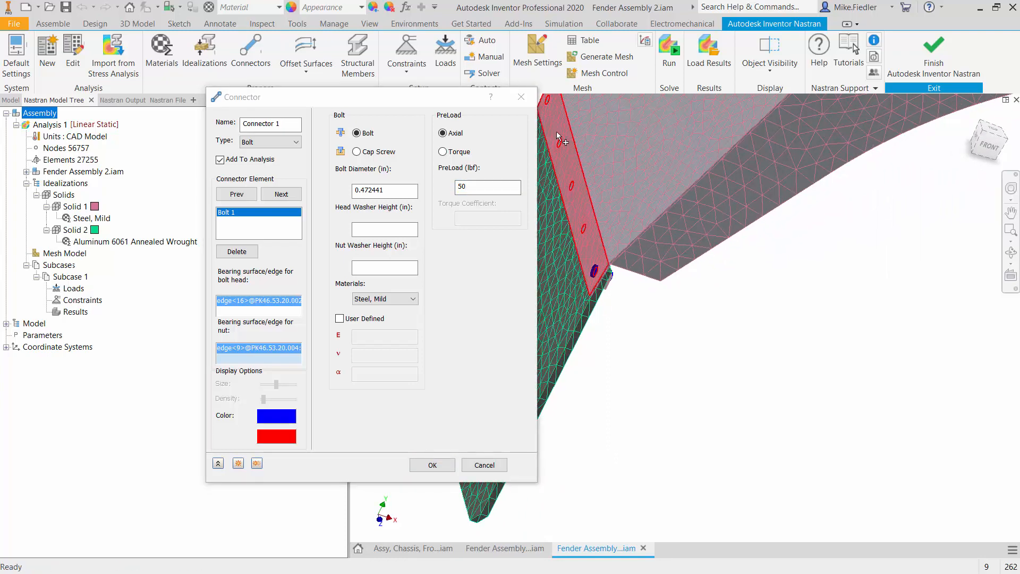
pyautogui.moveTo(414, 103); pyautogui.dragTo(283, 80)
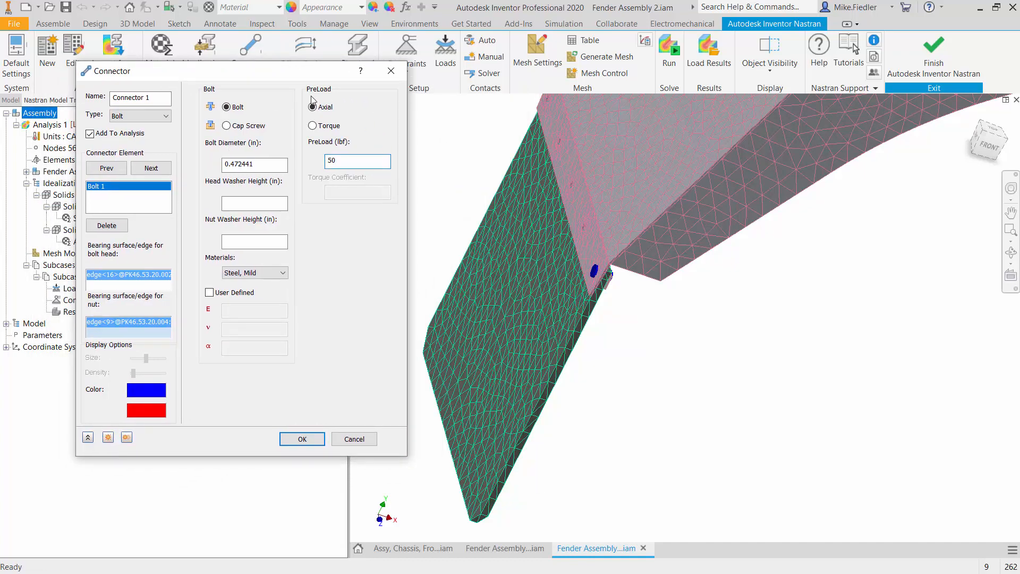
pyautogui.click(151, 167)
pyautogui.scroll(5, 602, 195)
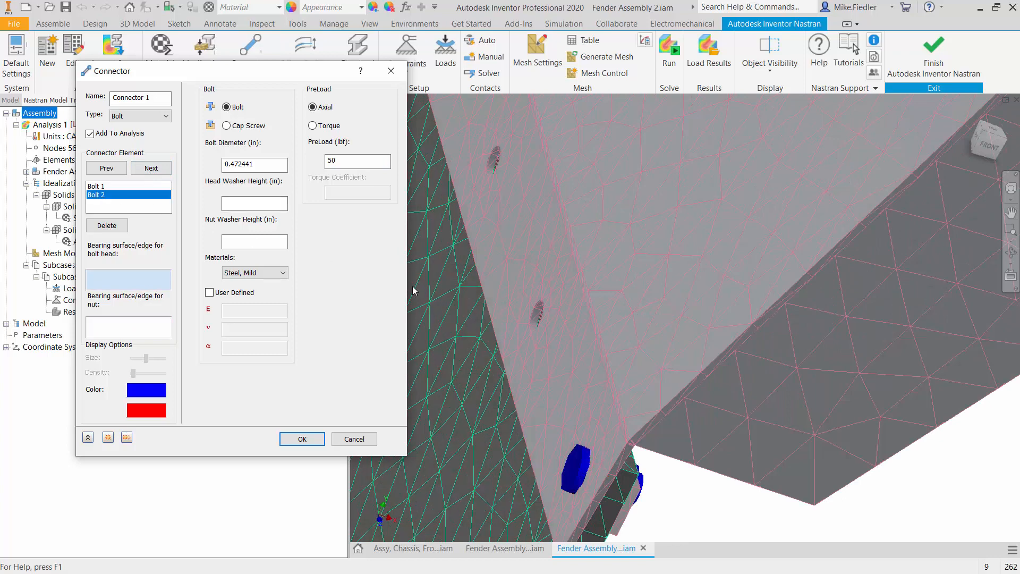
pyautogui.click(542, 304)
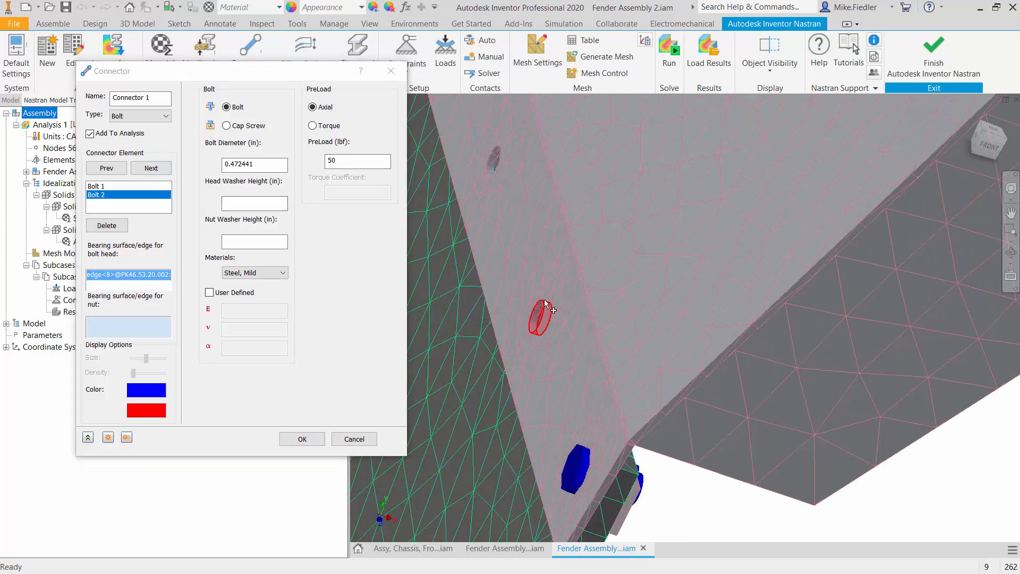
# Select the circular edge of the matching hole in the clamping strip as the nut bearing edge for Bolt 2.
pyautogui.scroll(-5, 542, 313)
pyautogui.keyDown('shift'); pyautogui.moveTo(672, 451); pyautogui.dragTo(648, 426, button='middle'); pyautogui.keyUp('shift')
pyautogui.scroll(4, 648, 425)
pyautogui.scroll(5, 707, 460)
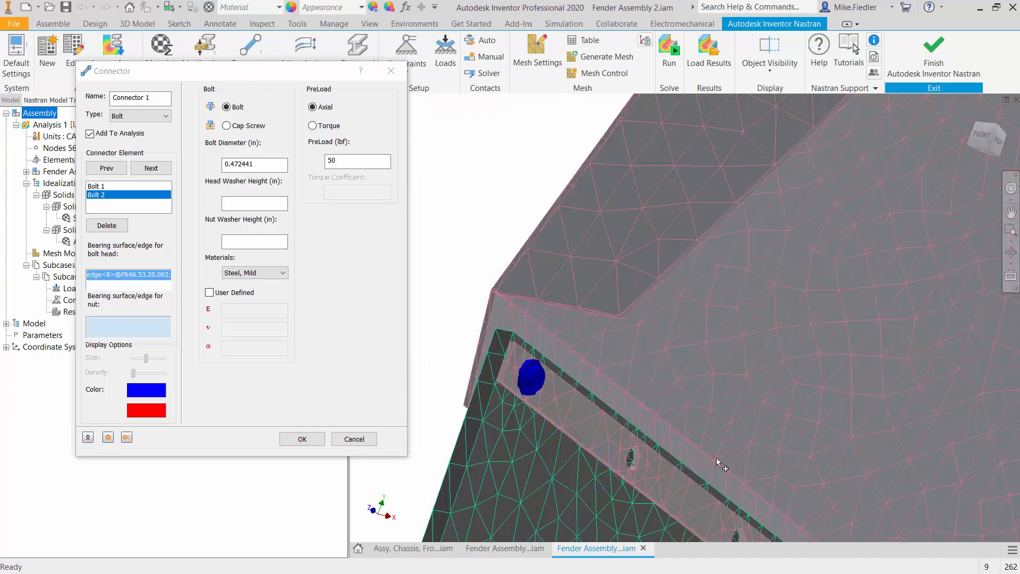
pyautogui.click(572, 463)
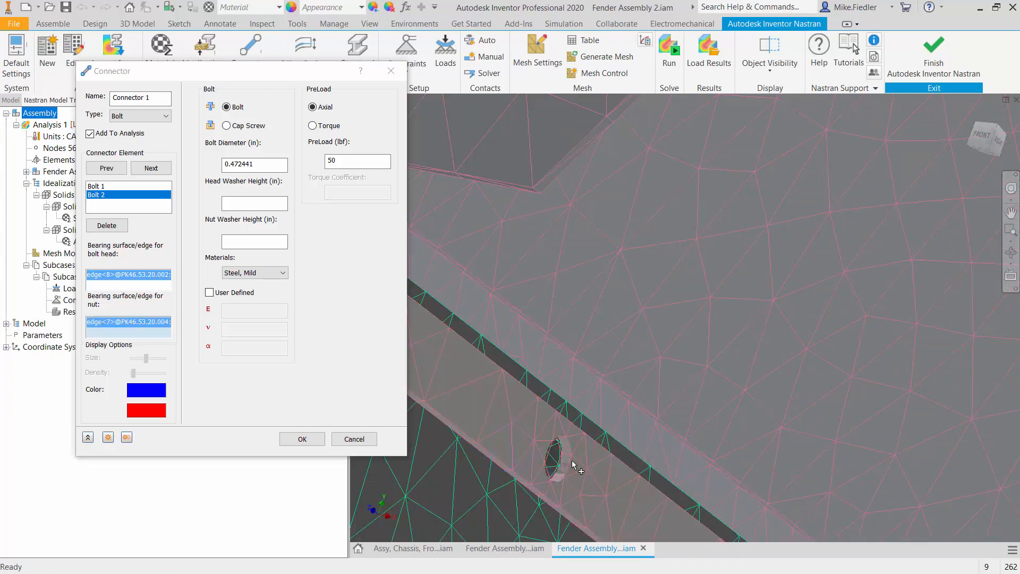
# Add Bolts 3 to 5 through the remaining holes of the flange and clamping strip with the same settings.
pyautogui.scroll(-3, 569, 363)
pyautogui.scroll(-3, 569, 361)
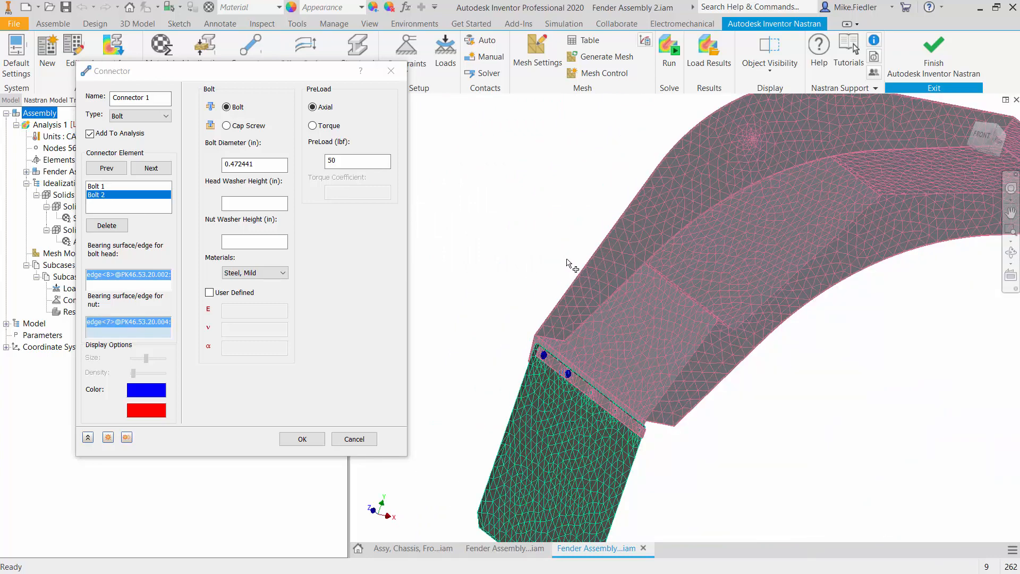
pyautogui.keyDown('shift'); pyautogui.moveTo(547, 236); pyautogui.dragTo(631, 266, button='middle'); pyautogui.keyUp('shift')
pyautogui.click(151, 168)
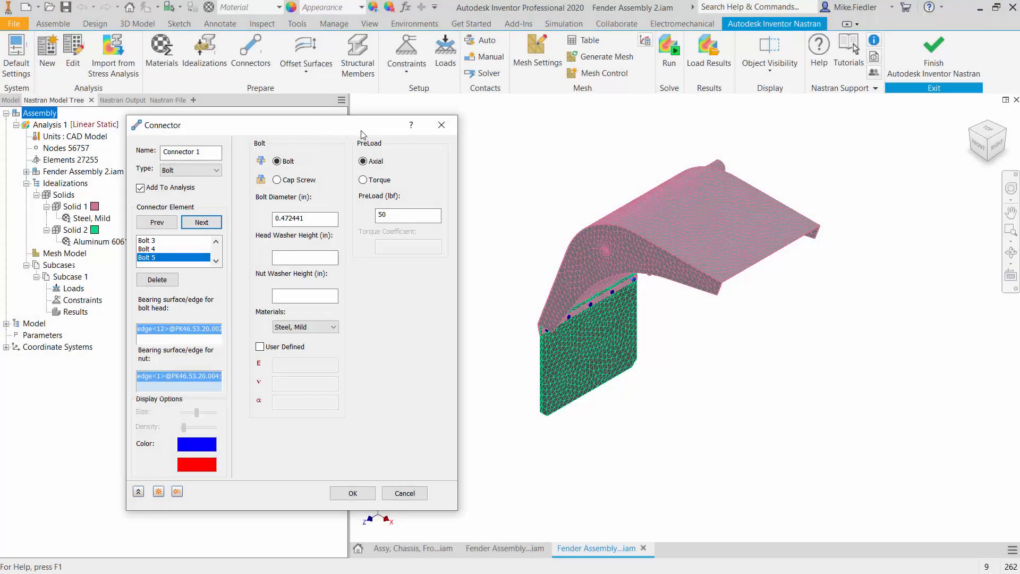
# Check the row of bolts along the flange from both sides of the joint and accept Connector 1.
pyautogui.keyDown('shift'); pyautogui.moveTo(641, 353); pyautogui.dragTo(717, 312, button='middle'); pyautogui.keyUp('shift')
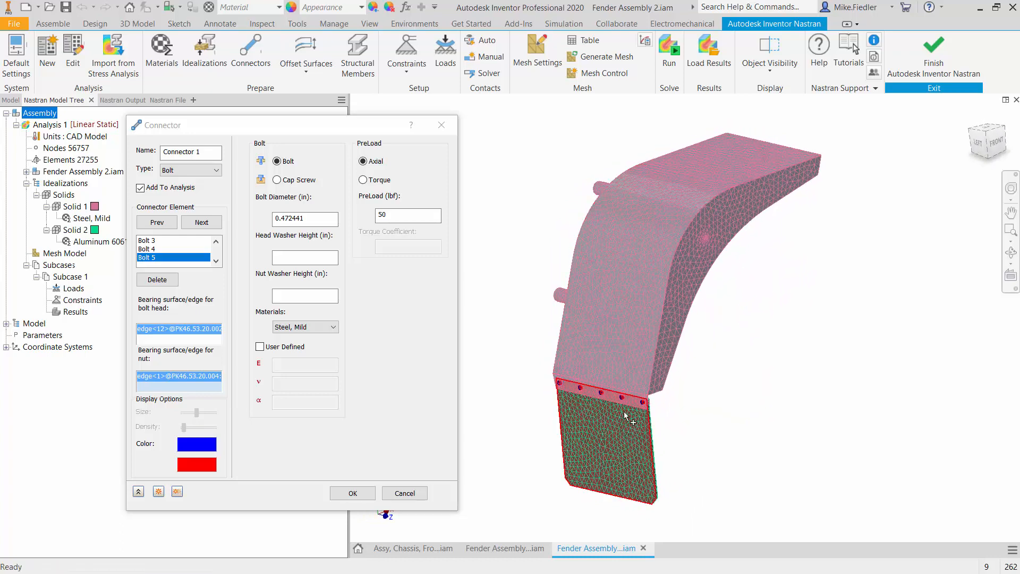
pyautogui.keyDown('shift'); pyautogui.moveTo(664, 417); pyautogui.dragTo(560, 404, button='middle'); pyautogui.keyUp('shift')
pyautogui.scroll(5, 559, 403)
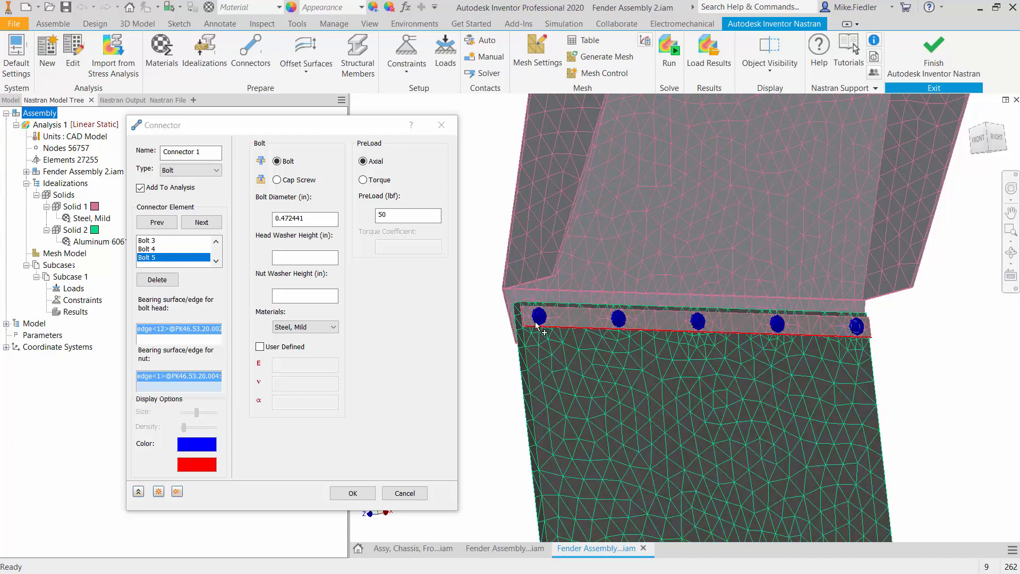
pyautogui.scroll(-2, 767, 329)
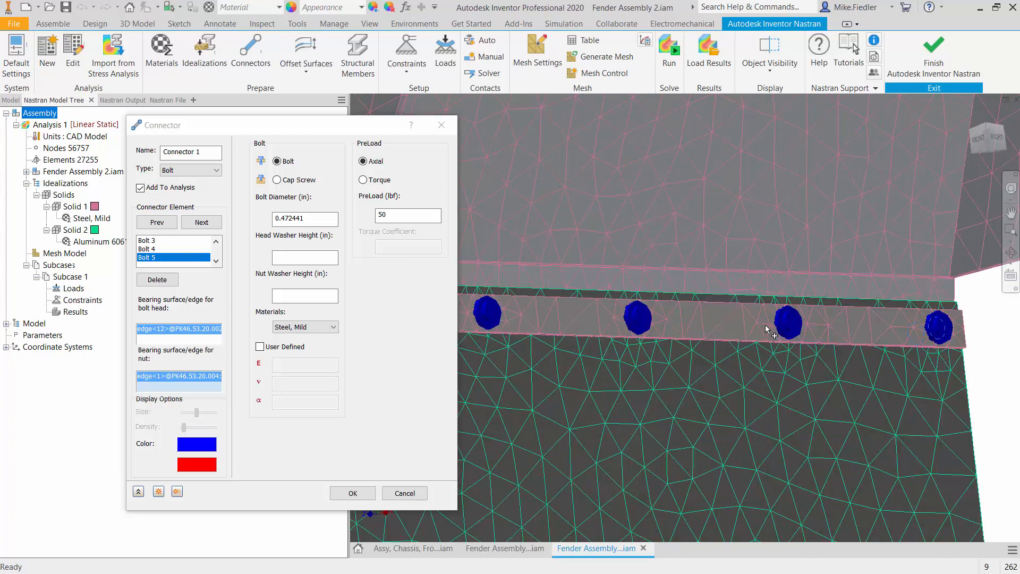
pyautogui.scroll(4, 768, 330)
pyautogui.scroll(2, 767, 330)
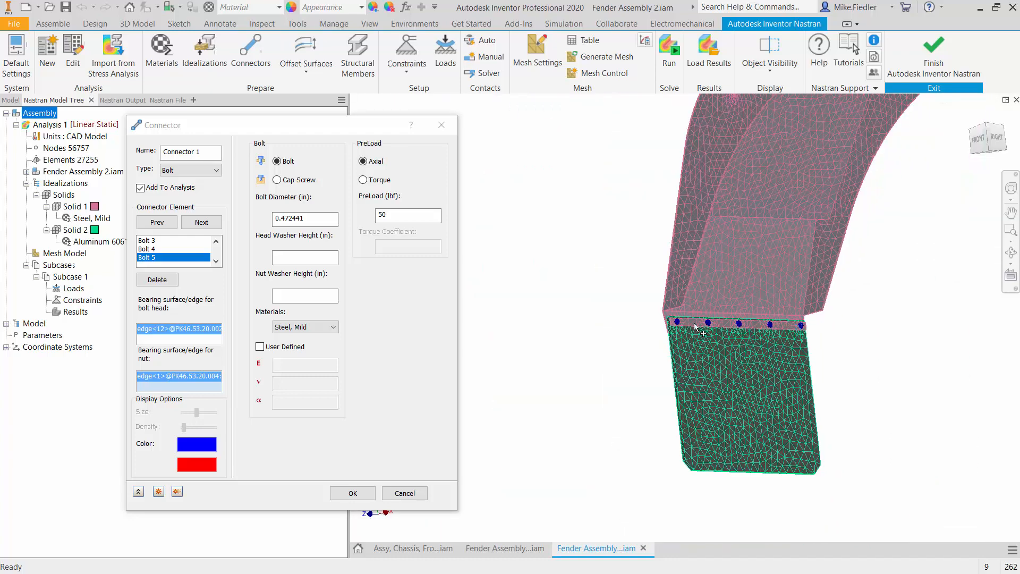
pyautogui.click(353, 493)
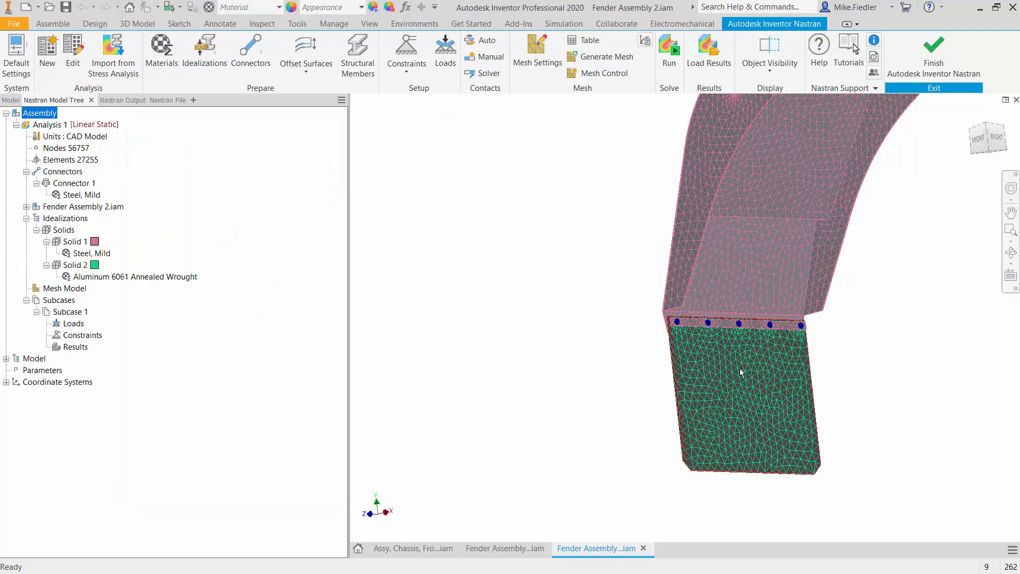
# Start a structural constraint and select the annular end face of the mounting tube near the middle of the fender's side.
pyautogui.scroll(3, 742, 372)
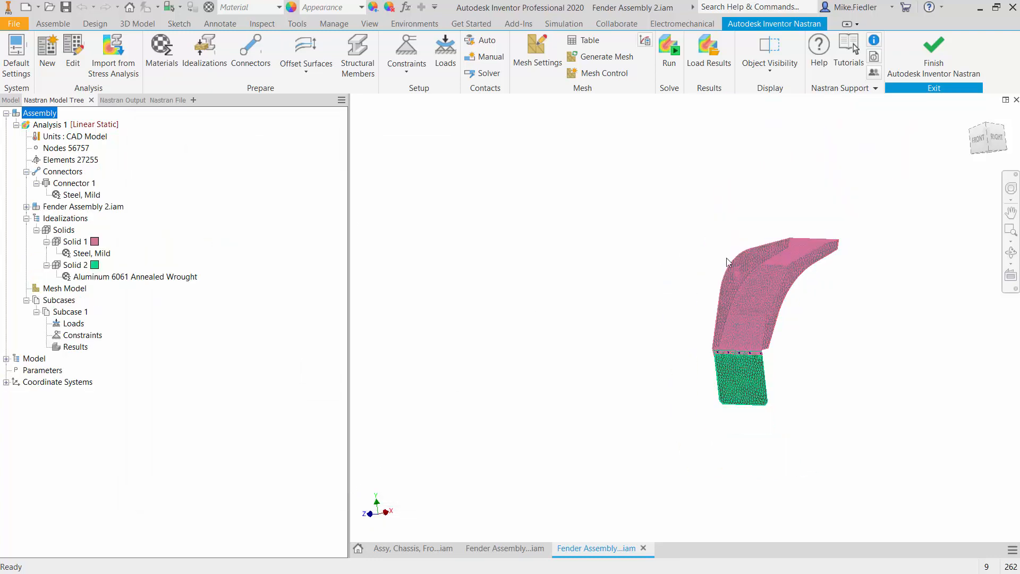
pyautogui.keyDown('shift'); pyautogui.moveTo(731, 269); pyautogui.dragTo(821, 212, button='middle'); pyautogui.keyUp('shift')
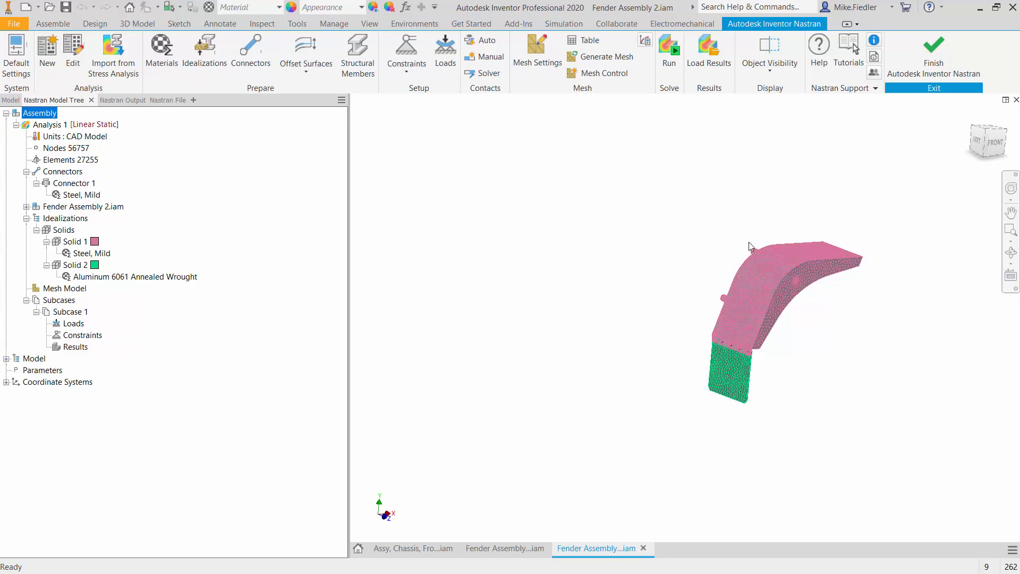
pyautogui.scroll(3, 743, 250)
pyautogui.keyDown('shift'); pyautogui.moveTo(615, 328); pyautogui.dragTo(884, 337, button='middle'); pyautogui.keyUp('shift')
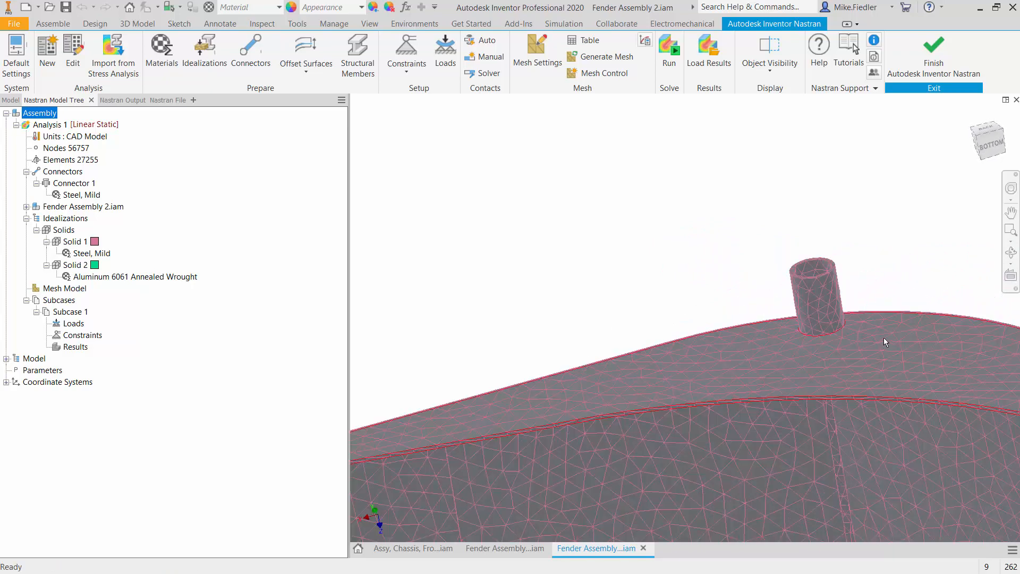
pyautogui.click(1010, 212)
pyautogui.moveTo(911, 221); pyautogui.dragTo(656, 193)
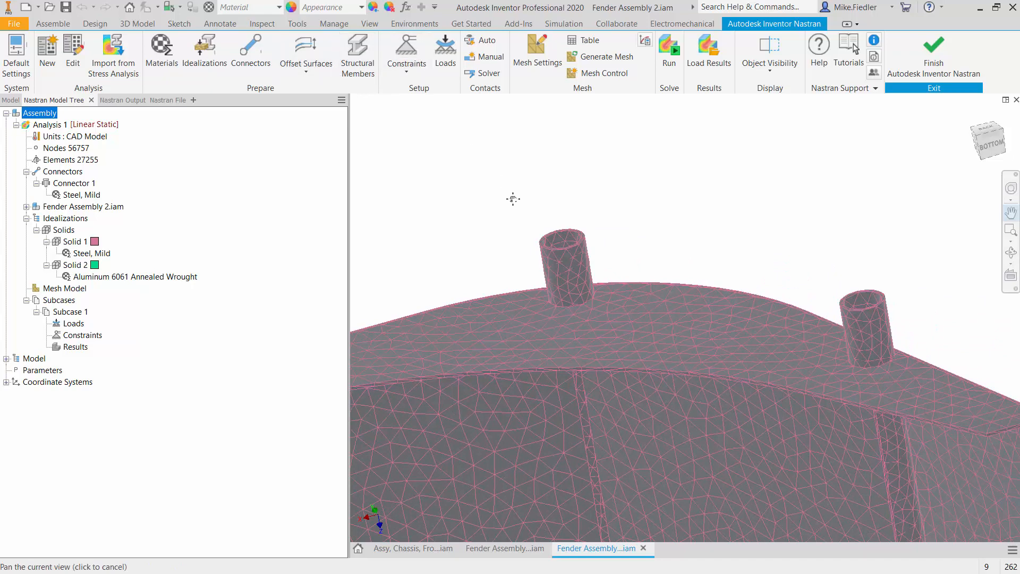
pyautogui.scroll(2, 512, 199)
pyautogui.moveTo(819, 394); pyautogui.dragTo(674, 341)
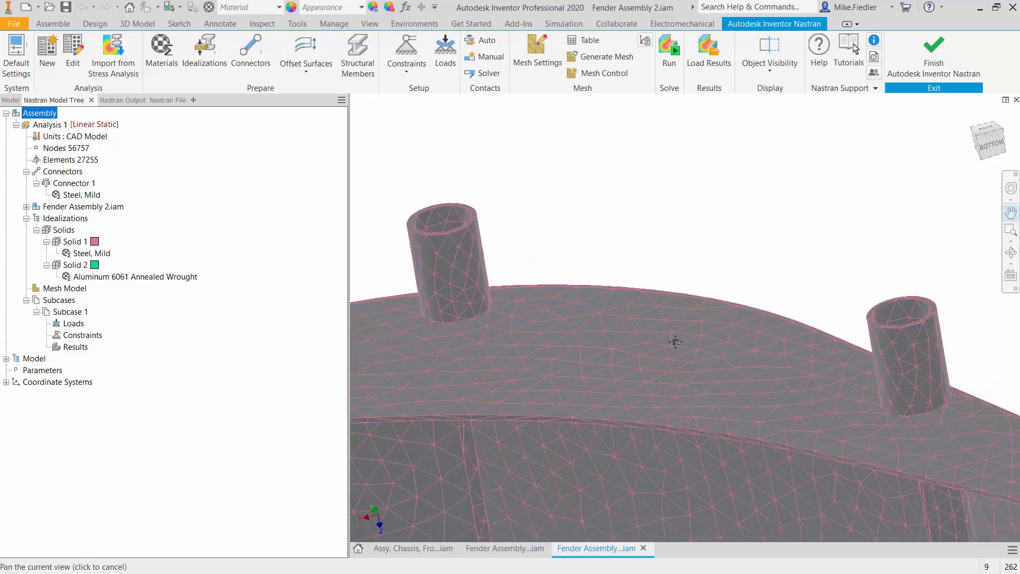
pyautogui.click(413, 47)
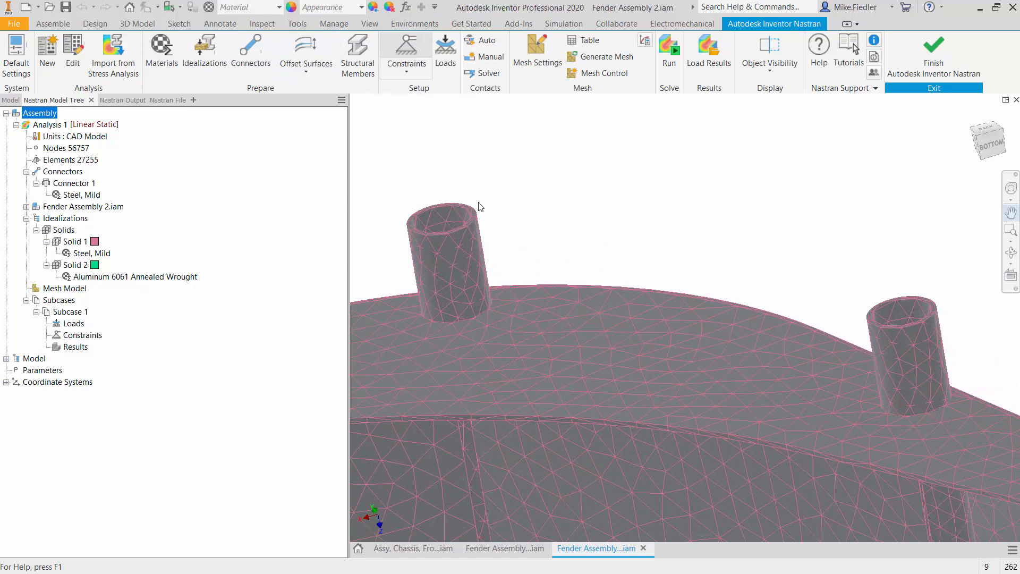
pyautogui.scroll(-5, 470, 212)
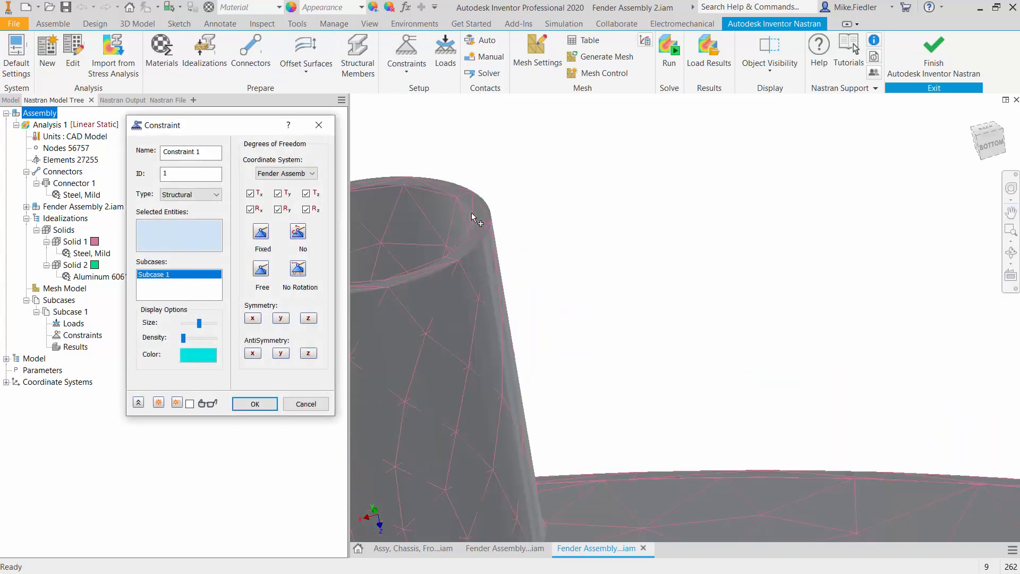
pyautogui.click(473, 215)
# Add the annular end face of the other mounting tube, nearer the bolted flange, to the constraint.
pyautogui.scroll(5, 639, 285)
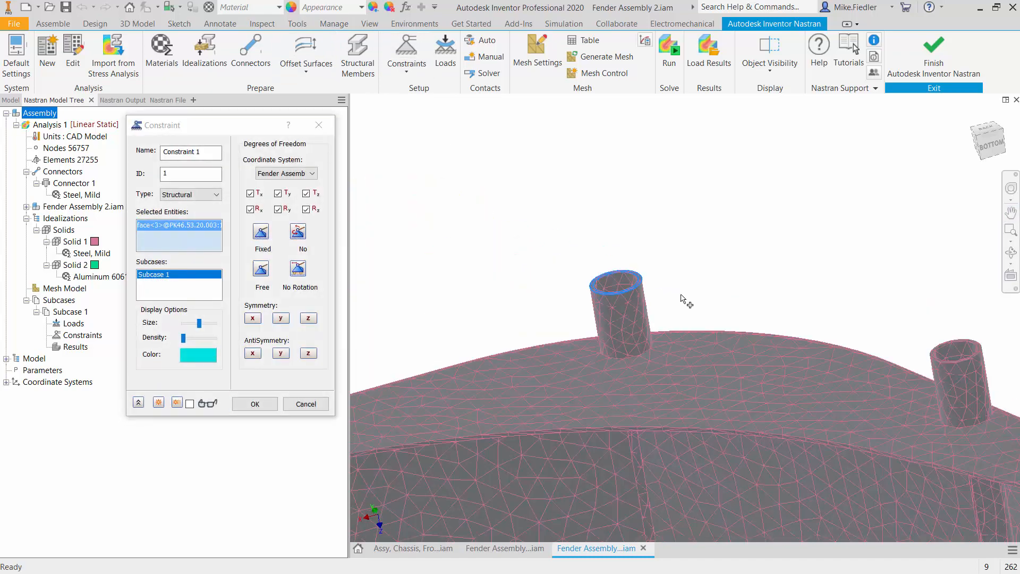
pyautogui.scroll(-5, 965, 348)
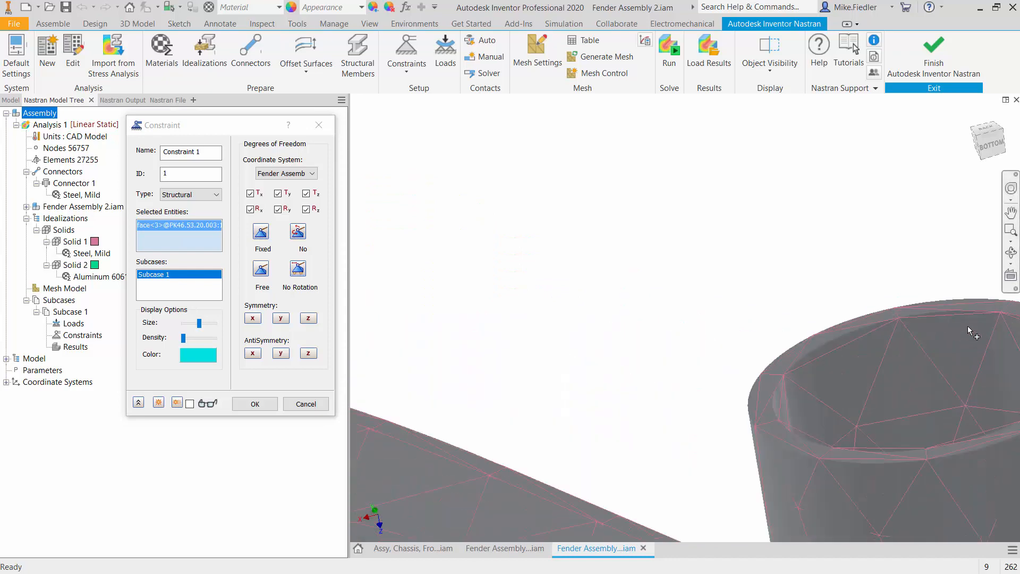
pyautogui.click(959, 304)
pyautogui.scroll(5, 618, 276)
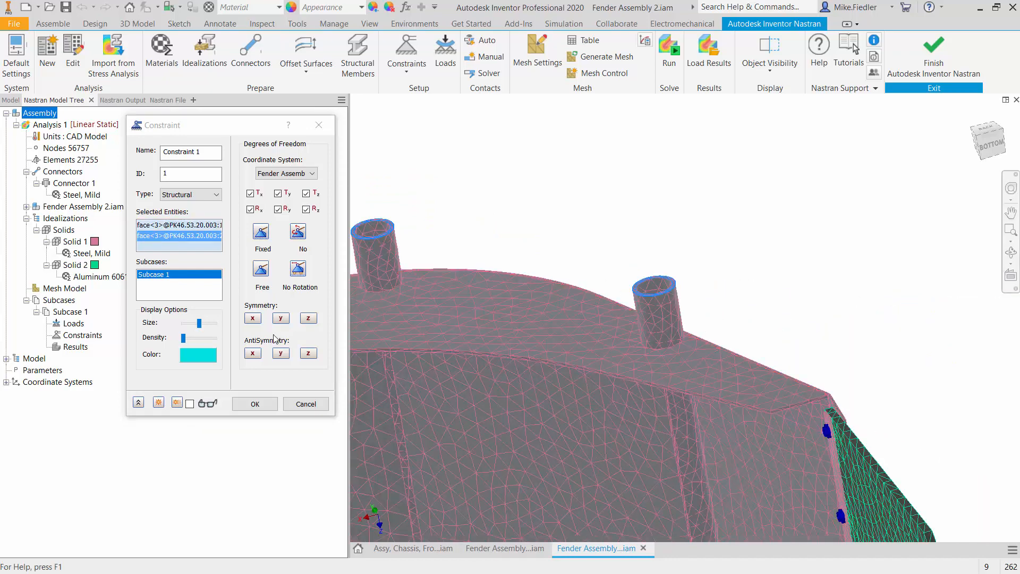
# Name the constraint "Fixed constraint" and accept it with all degrees of freedom fixed on both tube end faces.
pyautogui.moveTo(211, 153); pyautogui.dragTo(69, 141)
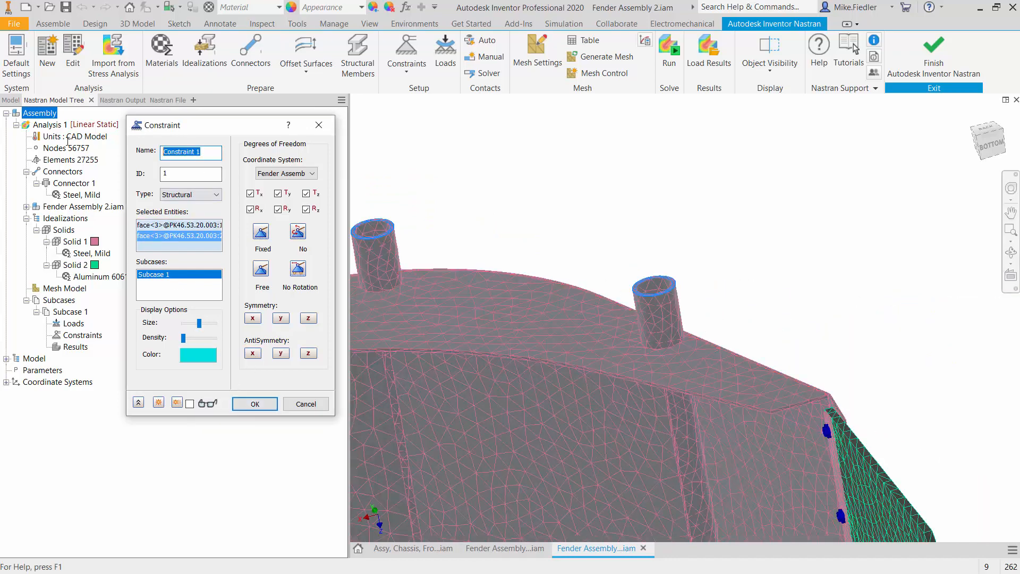
pyautogui.write('Fixed c')
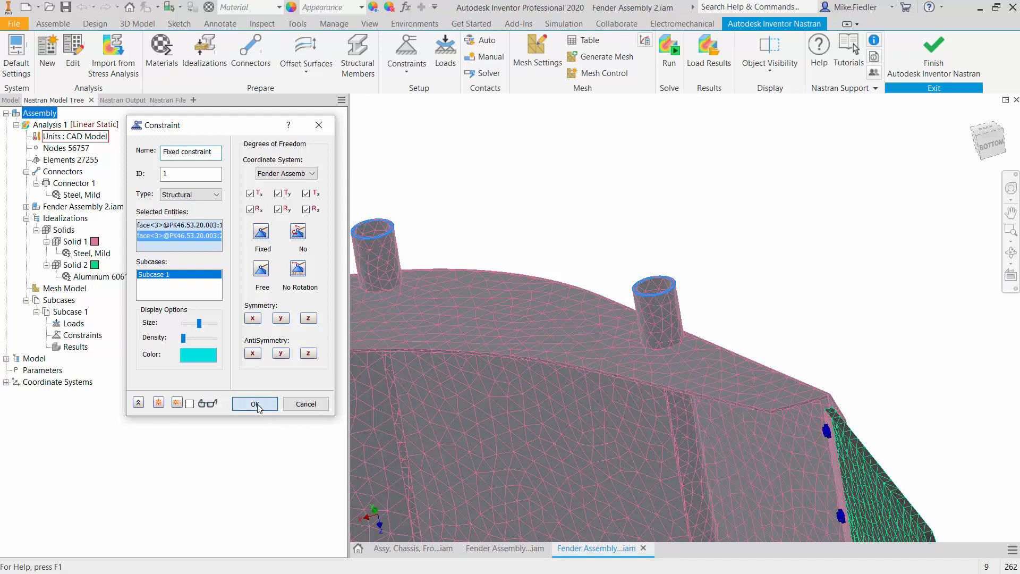
pyautogui.press('Return')
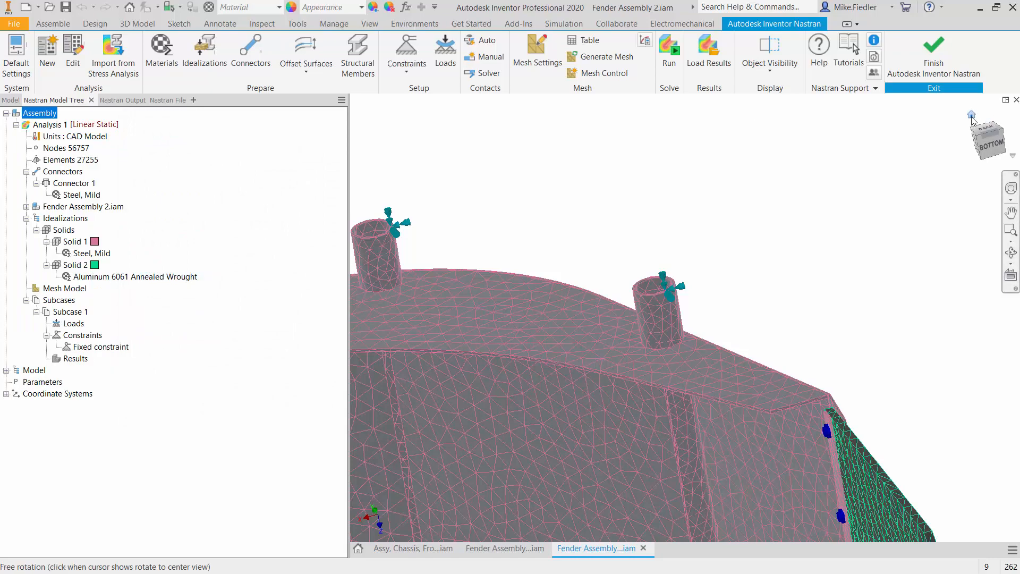
# Start a force load and select the narrow lower edge face of the aluminum flap as its target.
pyautogui.click(972, 116)
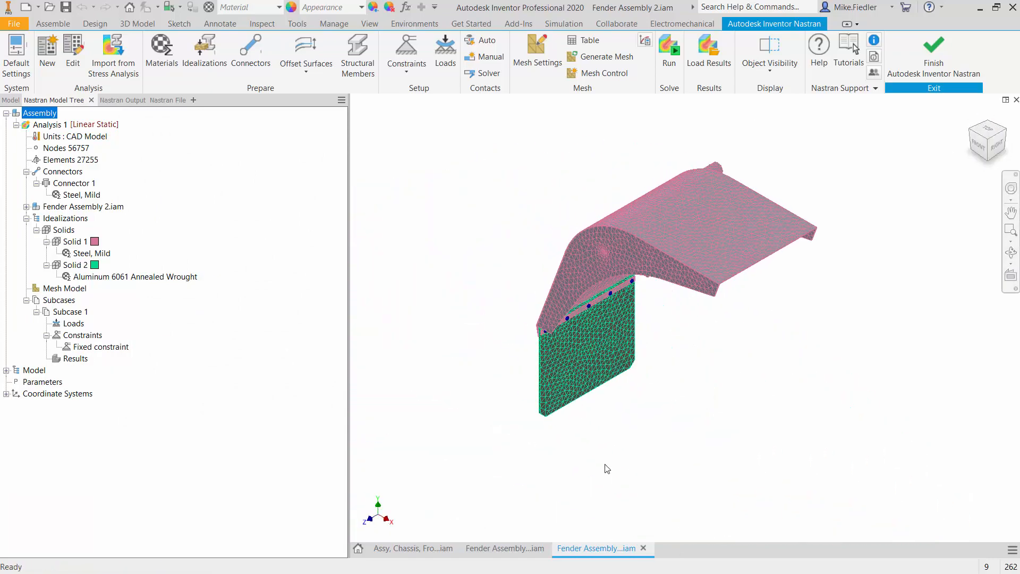
pyautogui.keyDown('shift'); pyautogui.moveTo(606, 469); pyautogui.dragTo(661, 421, button='middle'); pyautogui.keyUp('shift')
pyautogui.scroll(-5, 594, 437)
pyautogui.scroll(-3, 594, 438)
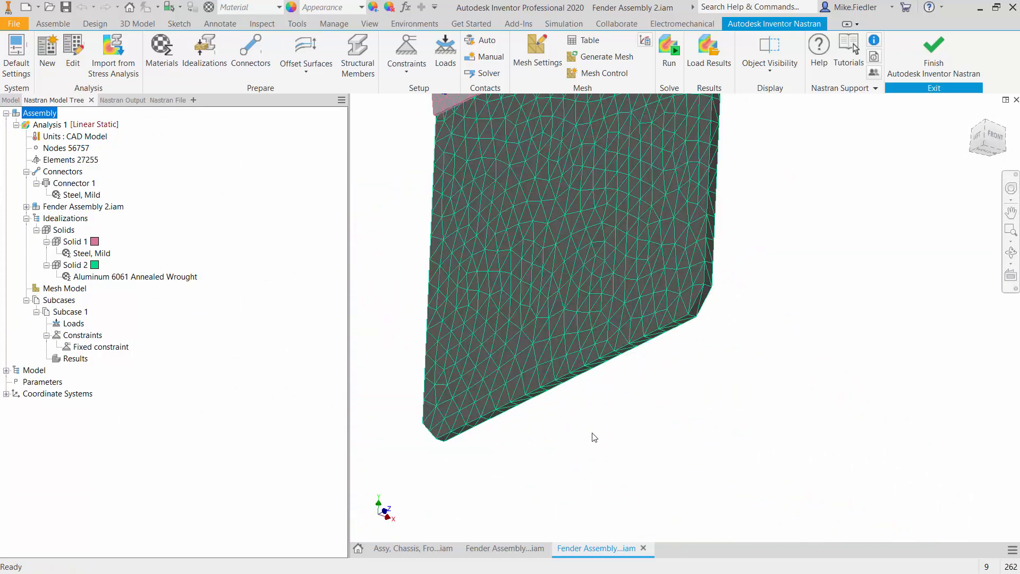
pyautogui.click(455, 57)
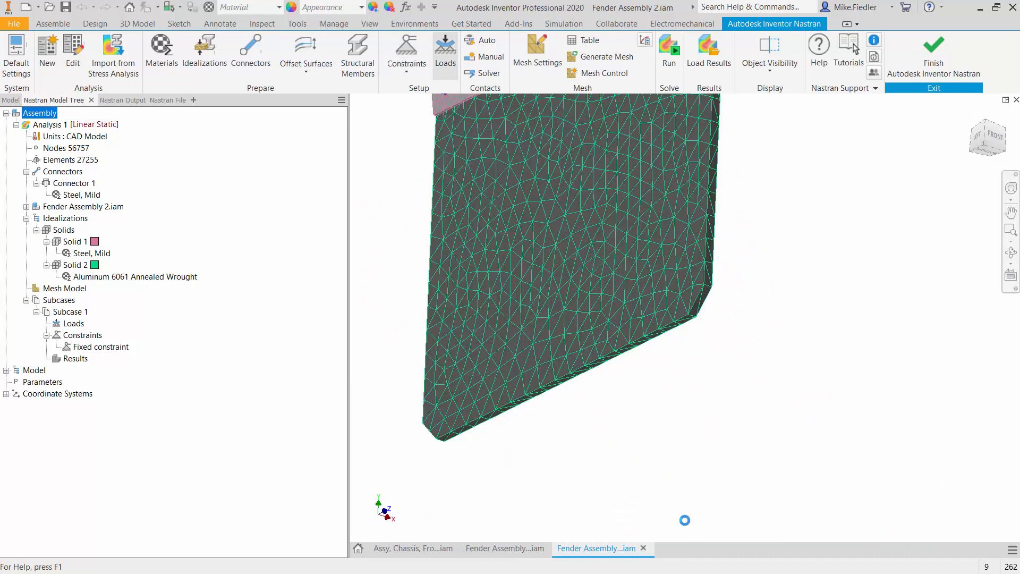
pyautogui.scroll(-2, 606, 420)
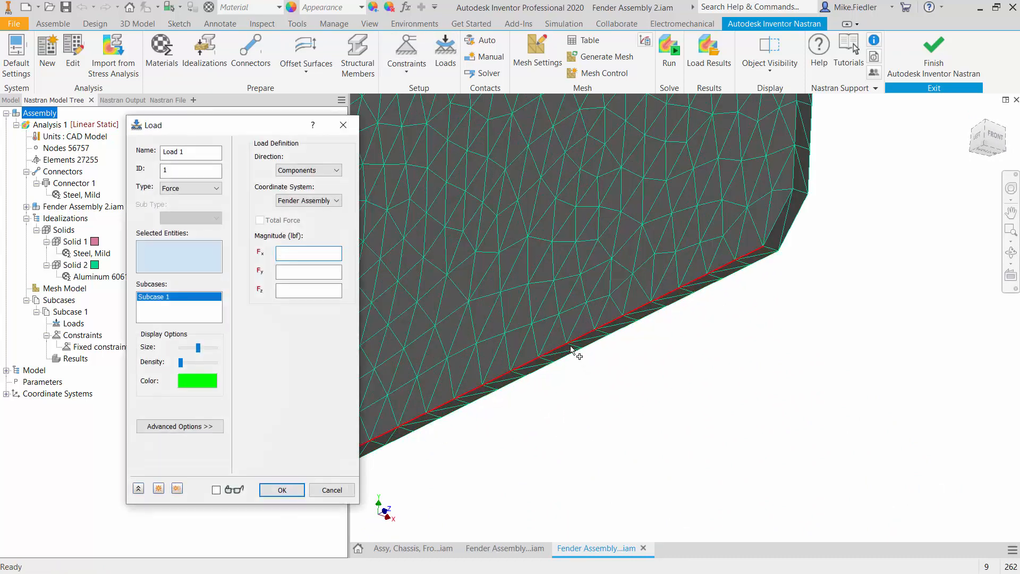
pyautogui.click(575, 353)
pyautogui.scroll(6, 605, 374)
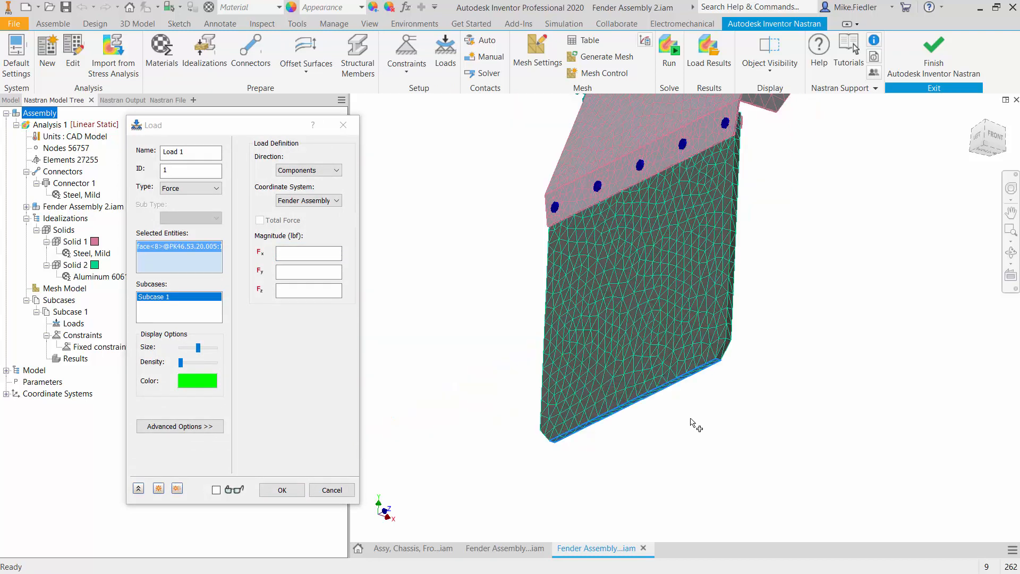
# Set the load's Fx component to -50 lbf in the assembly coordinate system and accept Load 1.
pyautogui.click(995, 137)
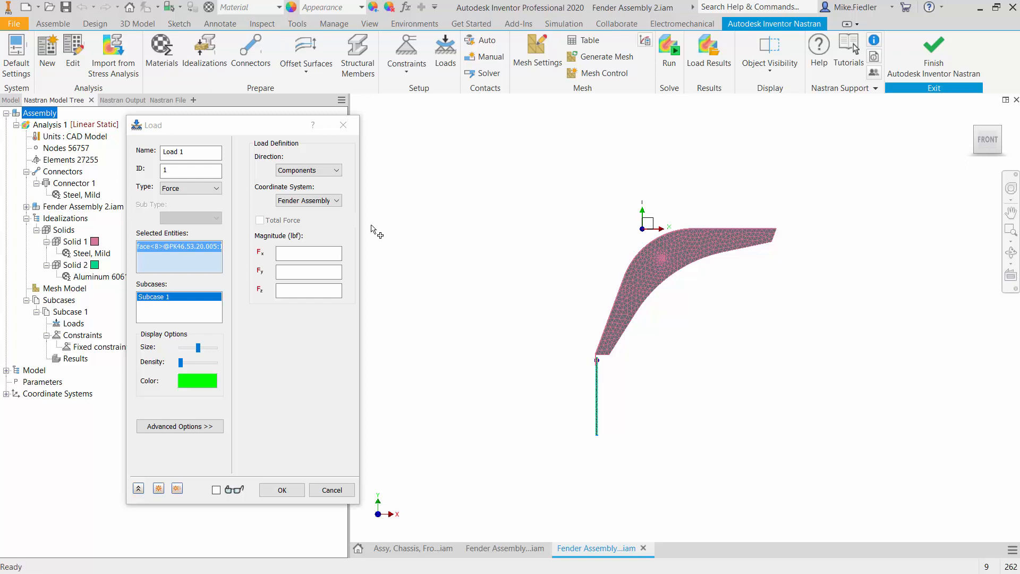
pyautogui.click(312, 254)
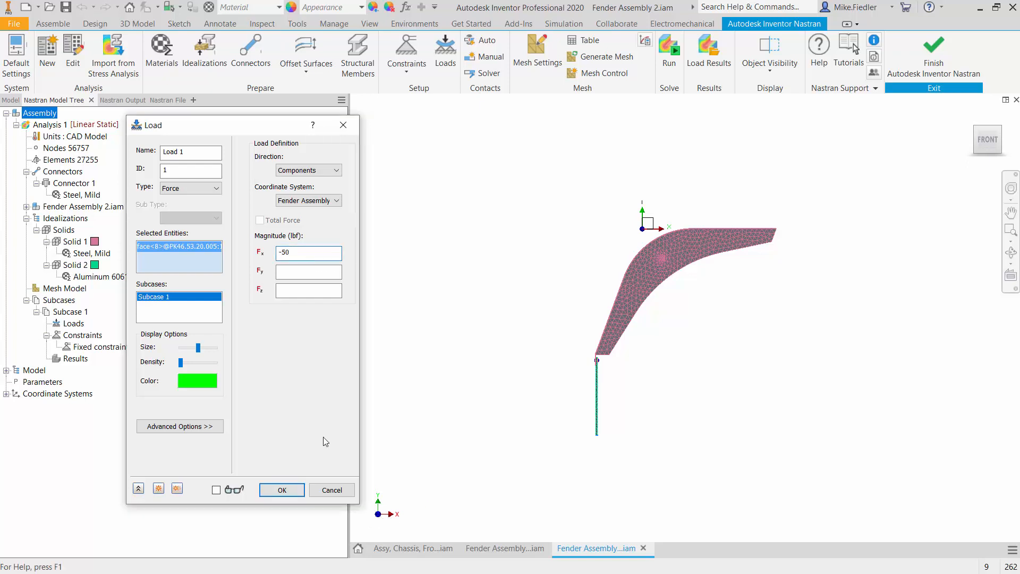
pyautogui.click(278, 489)
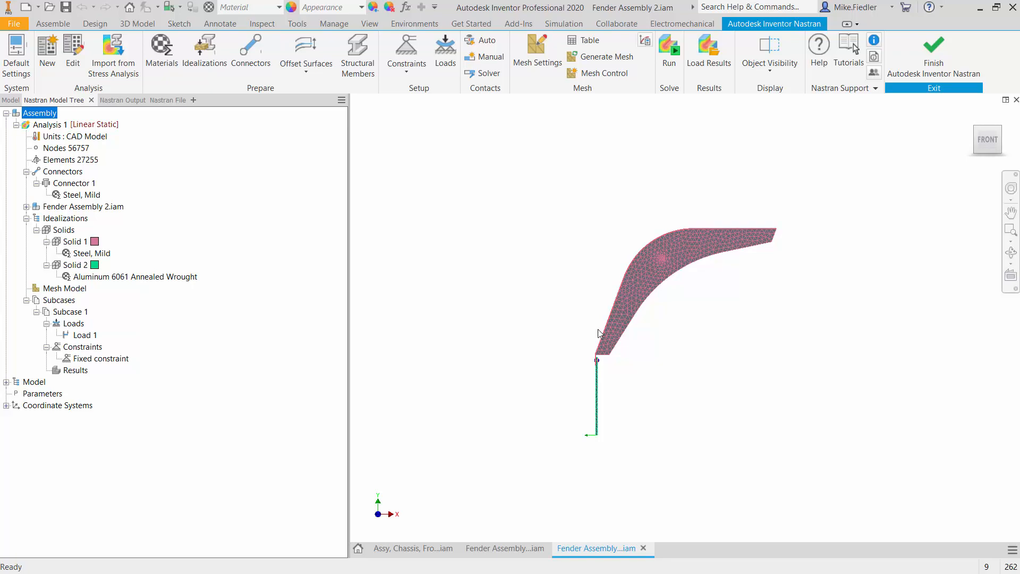
# Examine the bolted joint between fender and flap and review the manual surface contact options without defining a contact.
pyautogui.keyDown('shift'); pyautogui.moveTo(597, 335); pyautogui.dragTo(554, 335, button='middle'); pyautogui.keyUp('shift')
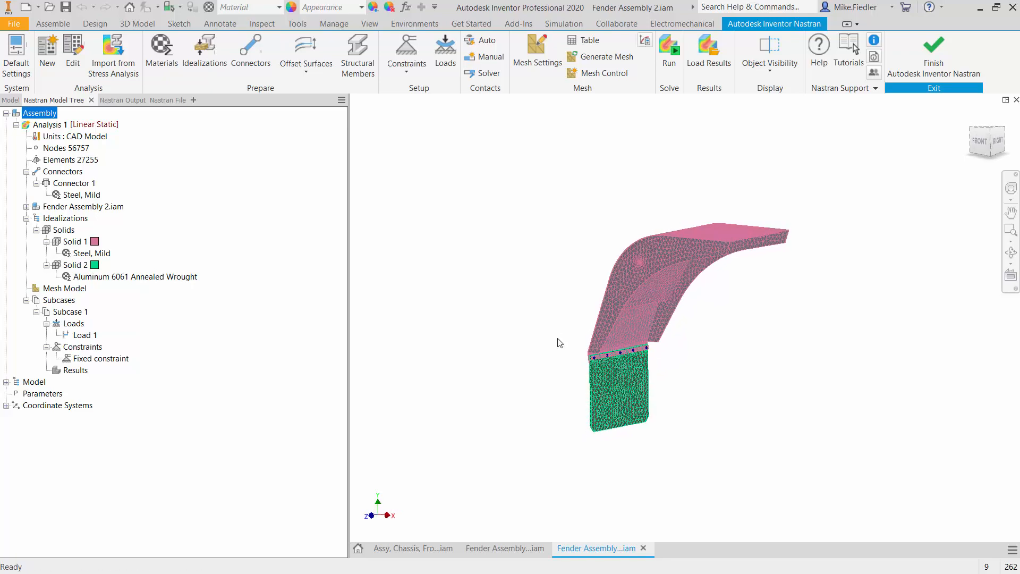
pyautogui.scroll(5, 596, 346)
pyautogui.scroll(2, 592, 399)
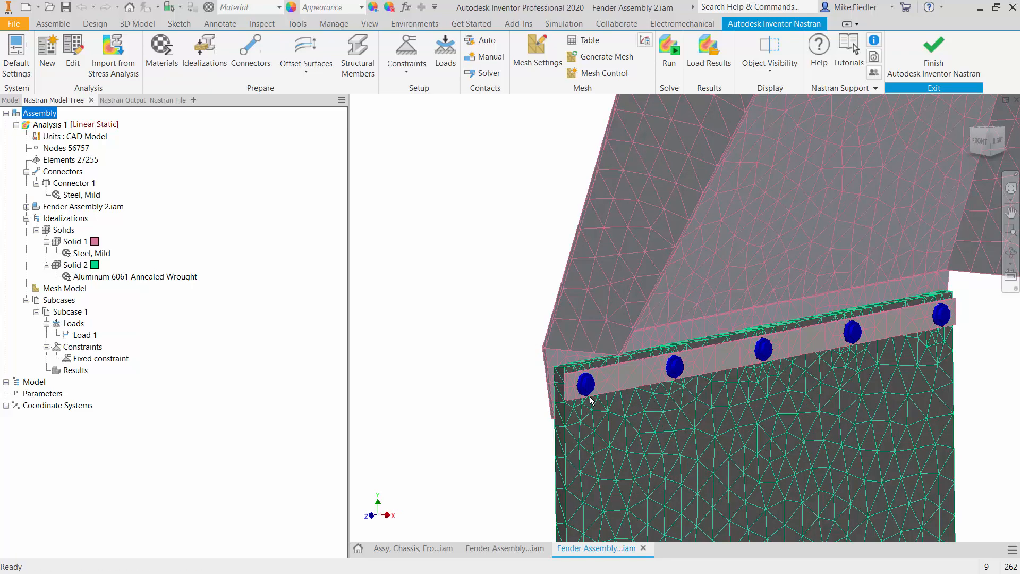
pyautogui.scroll(-6, 591, 399)
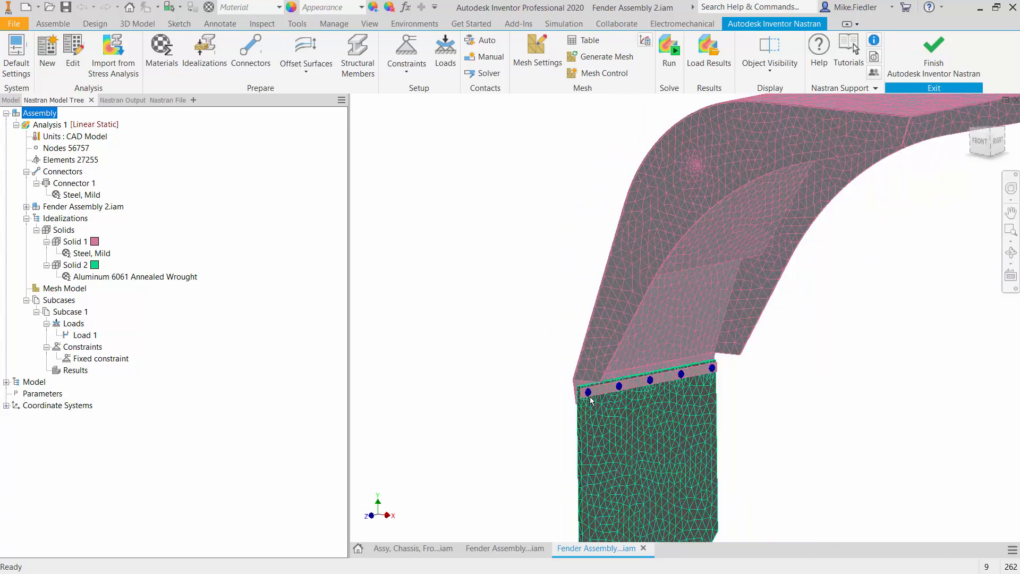
pyautogui.scroll(2, 592, 400)
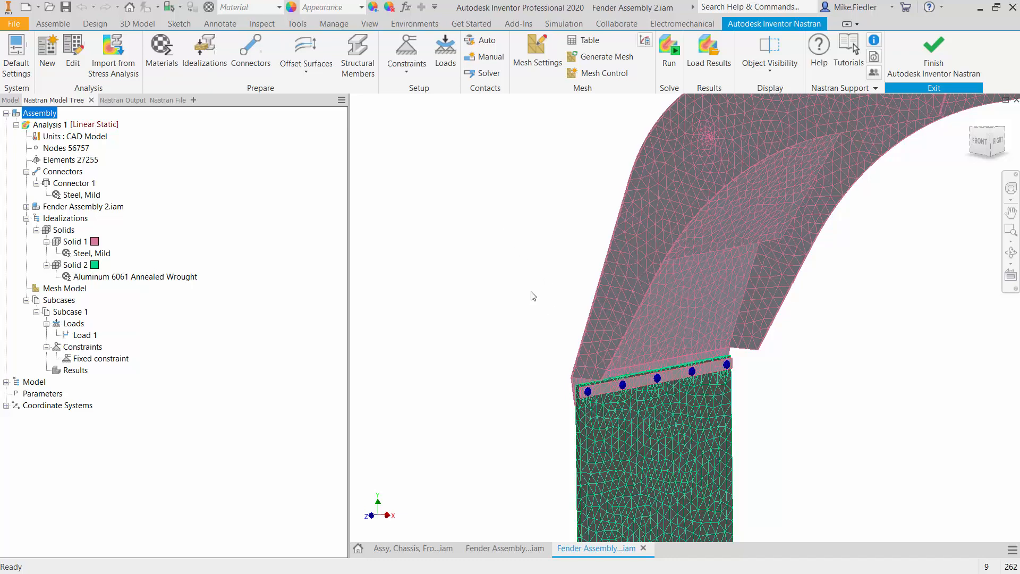
pyautogui.click(489, 57)
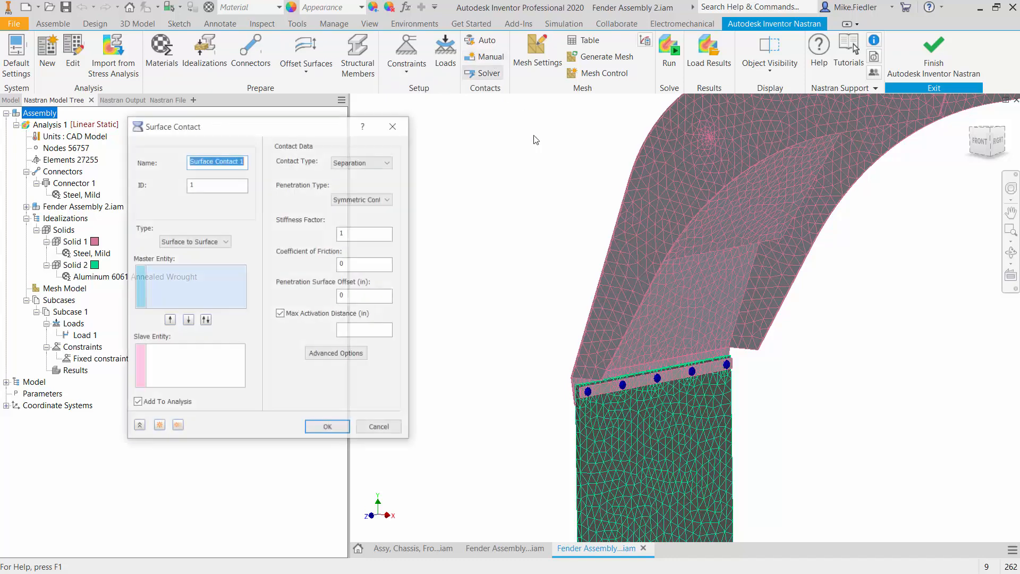
pyautogui.click(382, 423)
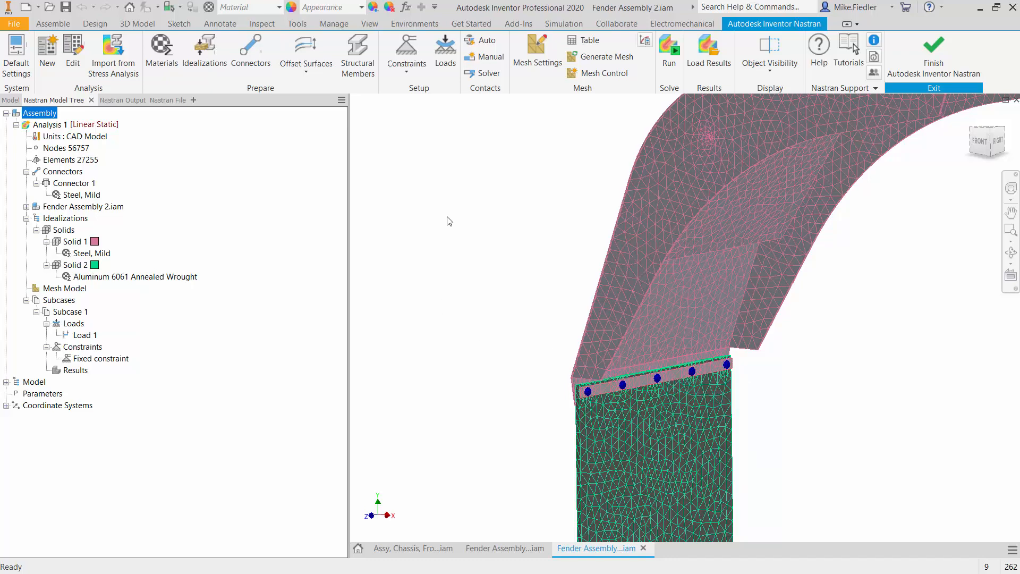
# Generate the surface contacts of the assembly automatically and list them in the model tree.
pyautogui.click(486, 40)
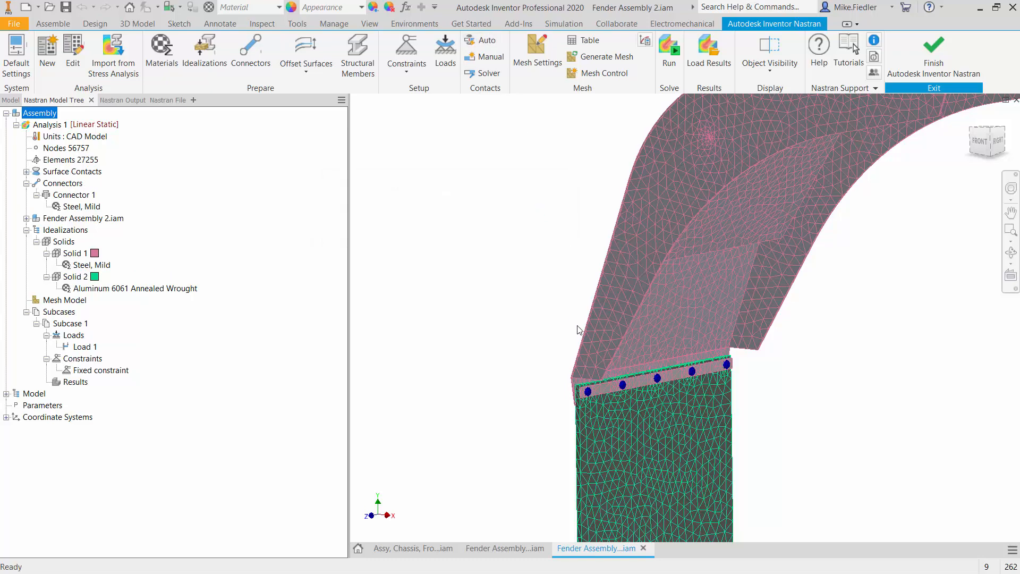
pyautogui.scroll(5, 578, 330)
pyautogui.scroll(-3, 578, 329)
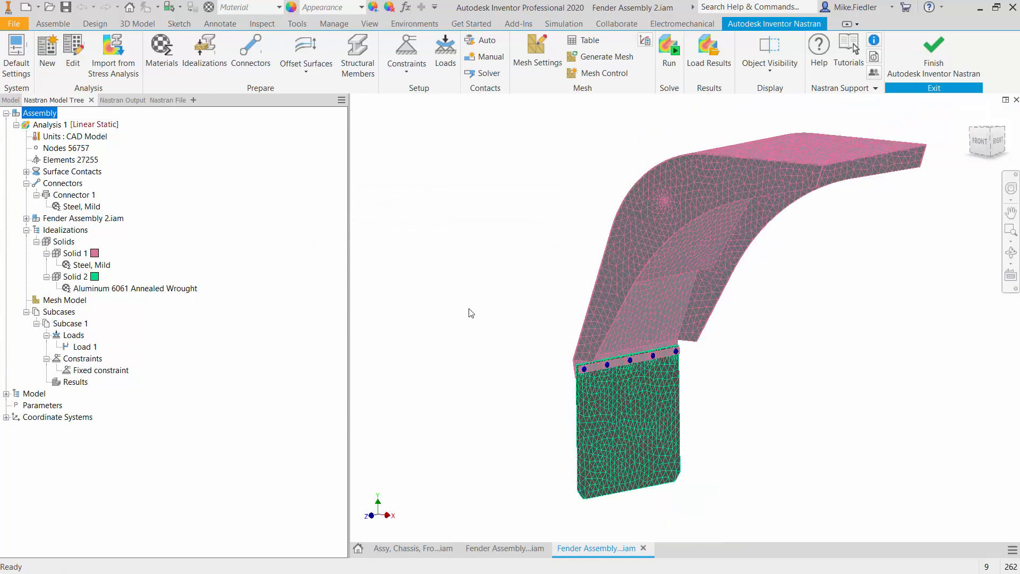
pyautogui.click(25, 171)
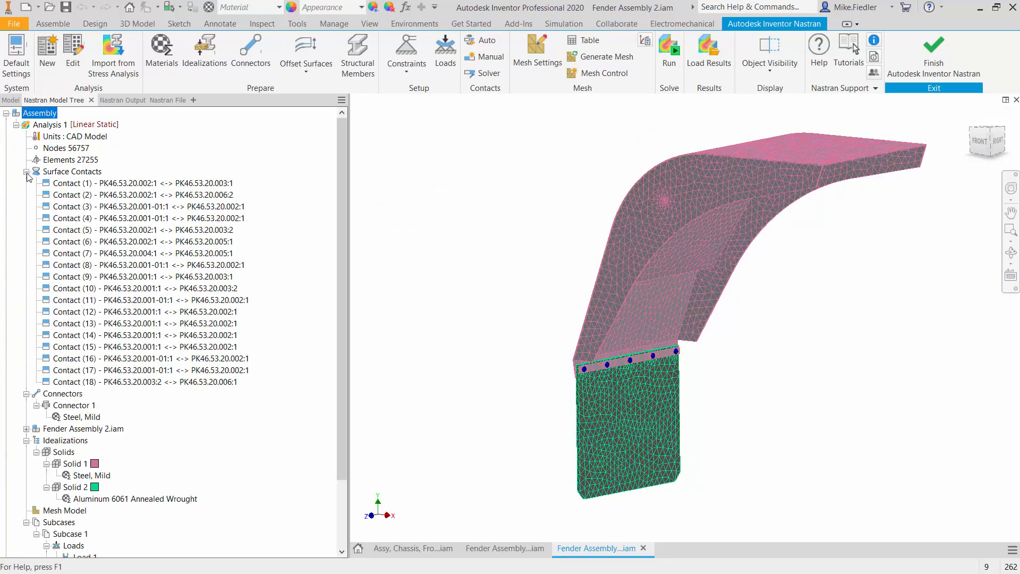
# Highlight Contact (1) between the fender skin and a mounting tube, review its contact settings and close them without changes.
pyautogui.click(126, 186)
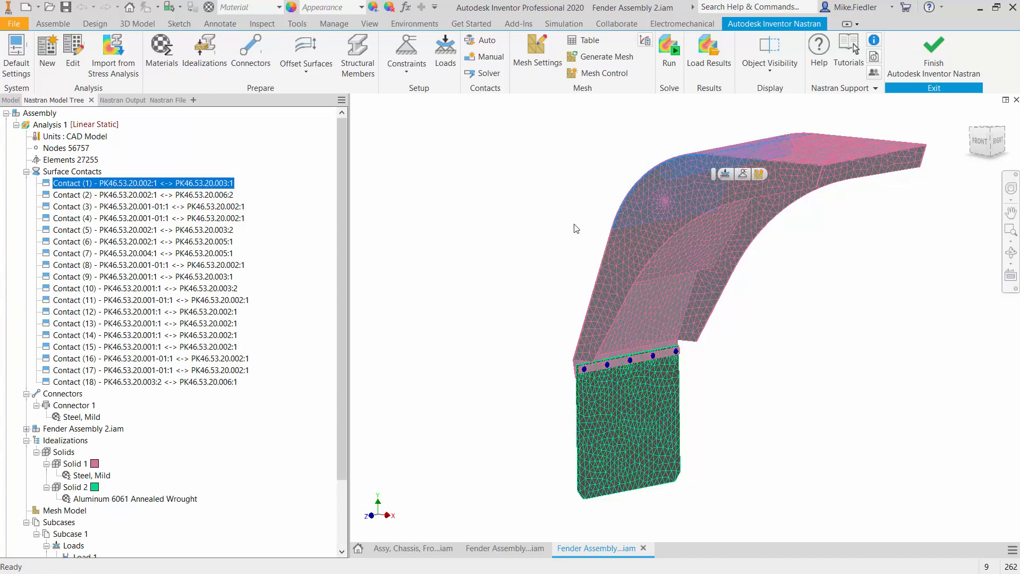
pyautogui.keyDown('shift'); pyautogui.moveTo(583, 201); pyautogui.dragTo(680, 274, button='middle'); pyautogui.keyUp('shift')
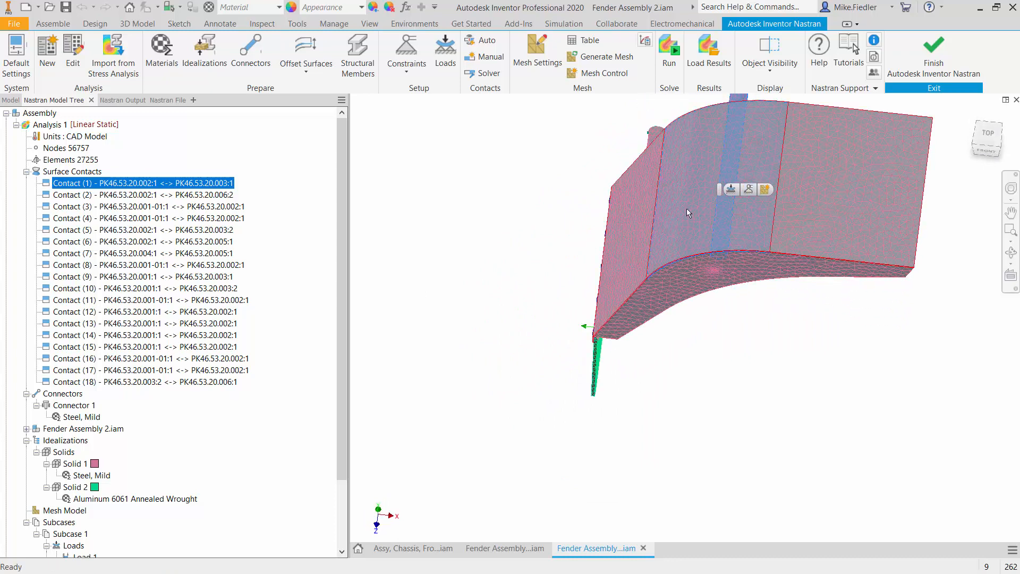
pyautogui.scroll(-5, 686, 208)
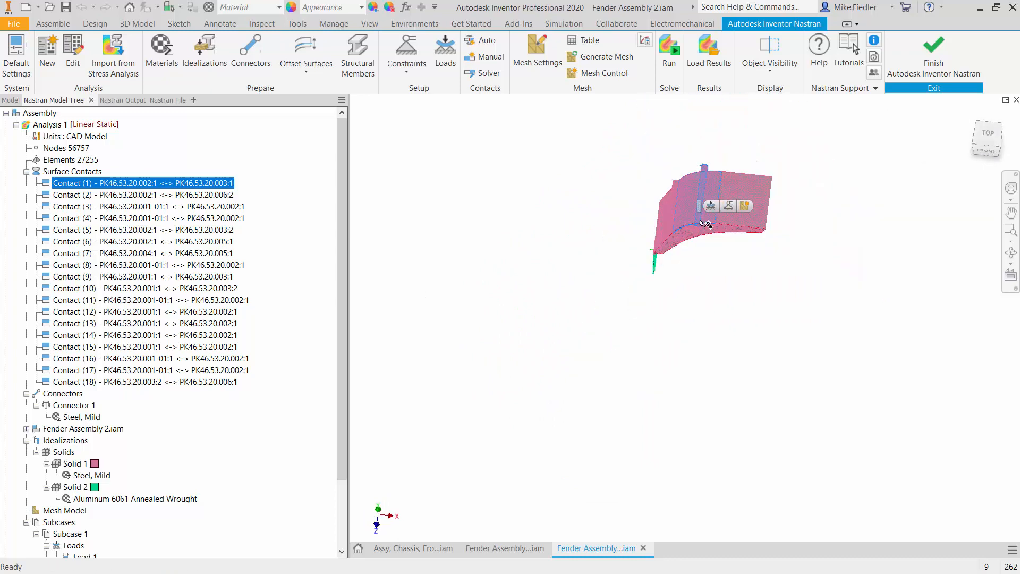
pyautogui.scroll(6, 711, 220)
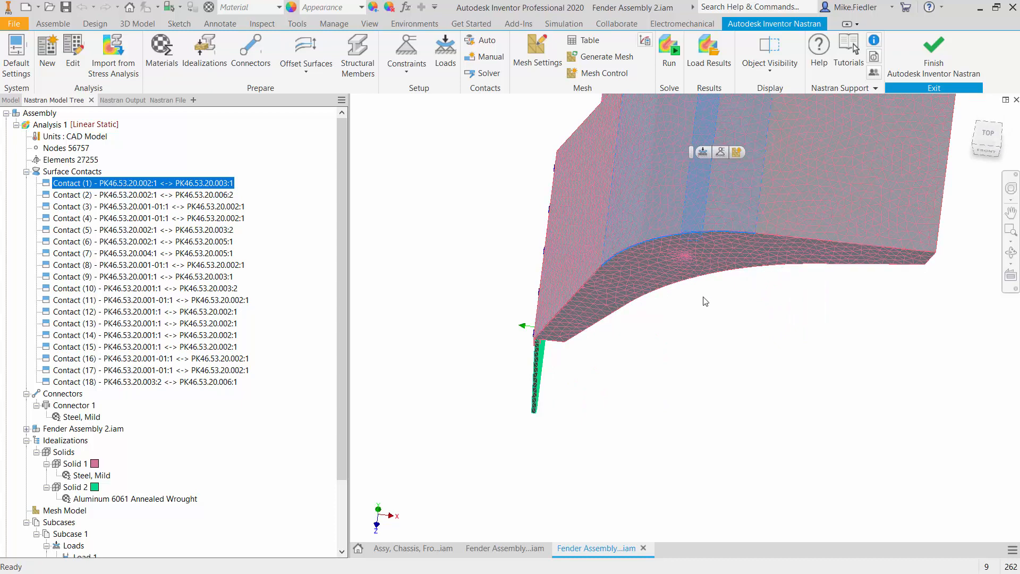
pyautogui.scroll(-2, 706, 301)
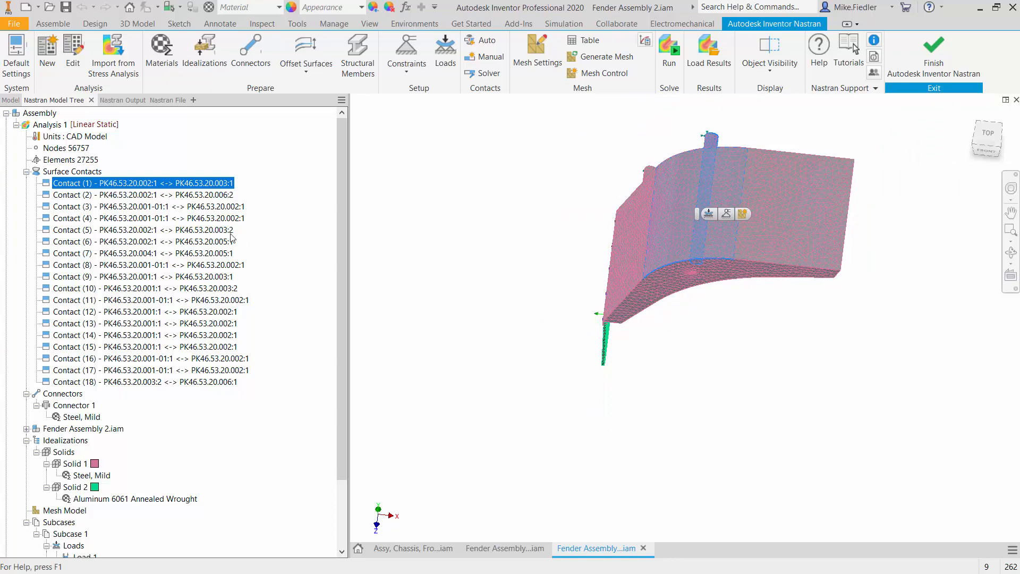
pyautogui.rightClick(79, 189)
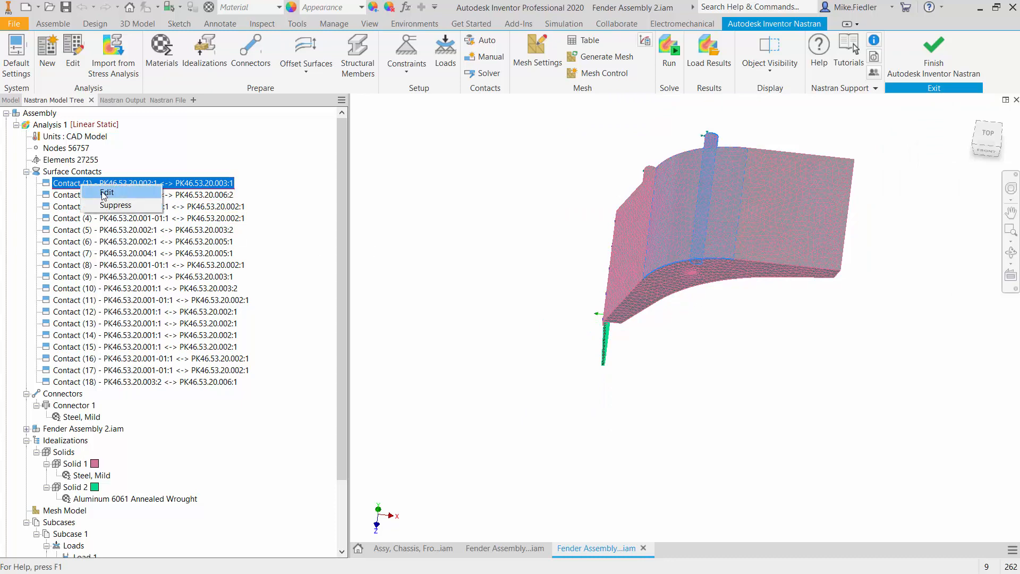
pyautogui.click(93, 193)
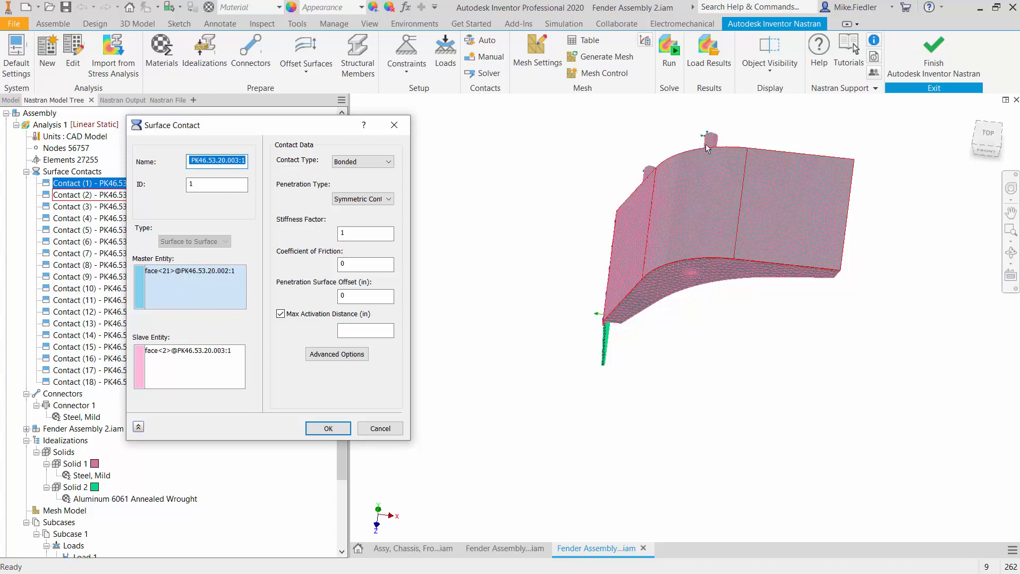
pyautogui.click(392, 126)
# Highlight Contact (2) and inspect its surfaces on the upper part of the fender.
pyautogui.keyDown('shift'); pyautogui.moveTo(540, 348); pyautogui.dragTo(530, 354, button='middle'); pyautogui.keyUp('shift')
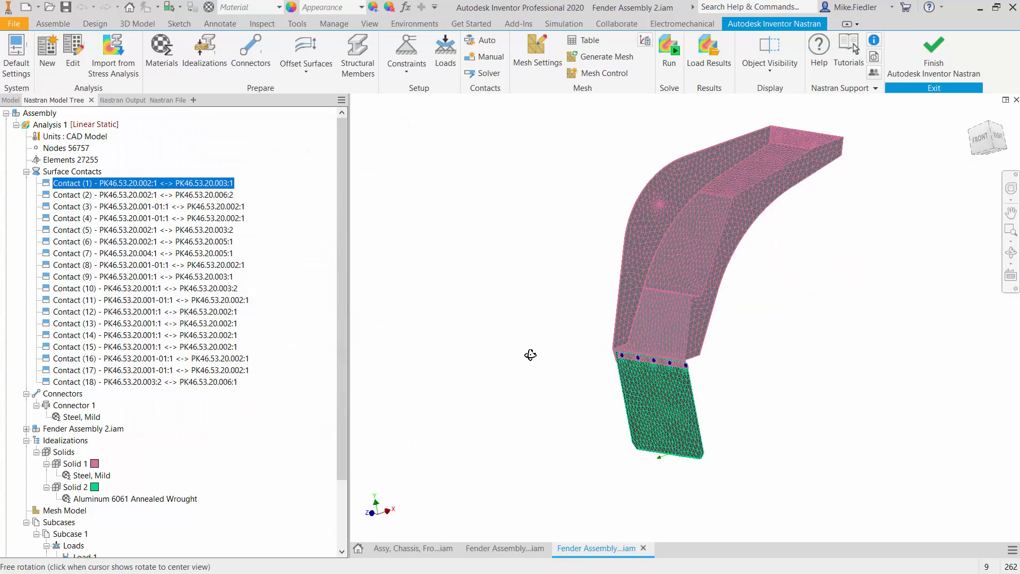
pyautogui.click(217, 197)
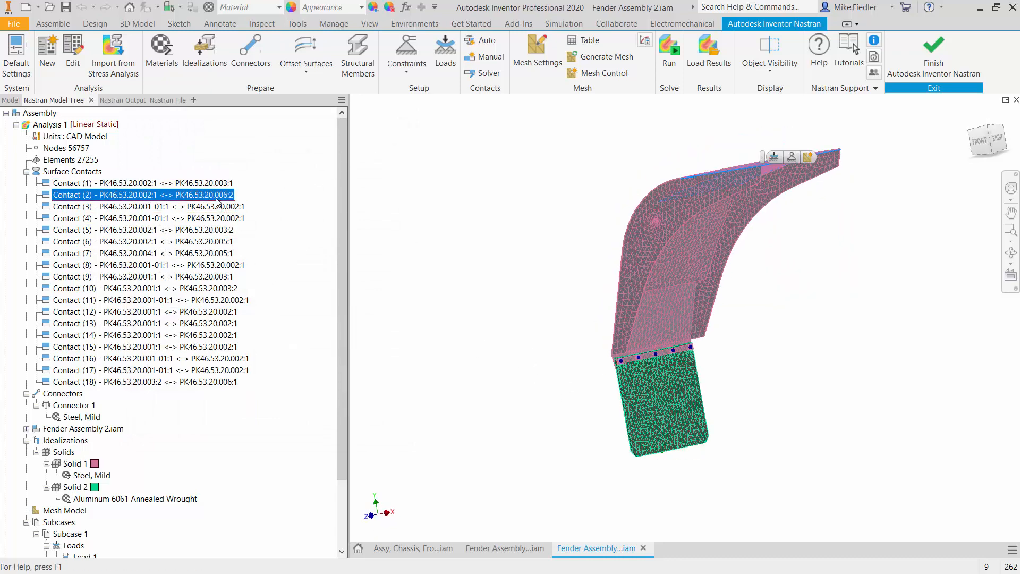
pyautogui.keyDown('shift'); pyautogui.moveTo(567, 209); pyautogui.dragTo(581, 235, button='middle'); pyautogui.keyUp('shift')
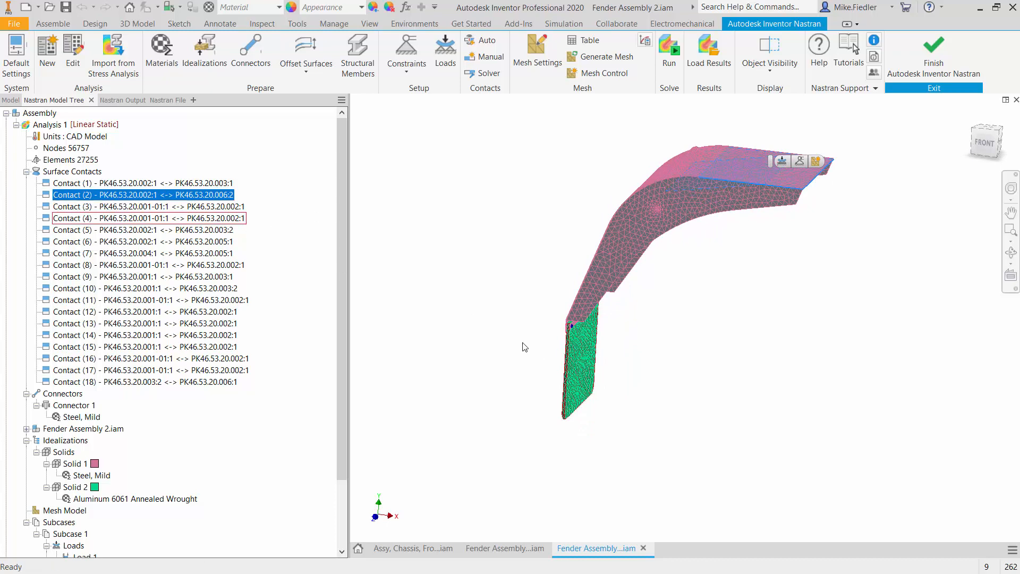
# Inspect the bolted joint where the clamping strip and flap meet the fender's lower end.
pyautogui.moveTo(533, 344)
pyautogui.keyDown('shift'); pyautogui.mouseDown(button='middle')
pyautogui.moveTo(515, 334)
pyautogui.moveTo(549, 337)
pyautogui.mouseUp(button='middle'); pyautogui.keyUp('shift')
pyautogui.scroll(3, 596, 333)
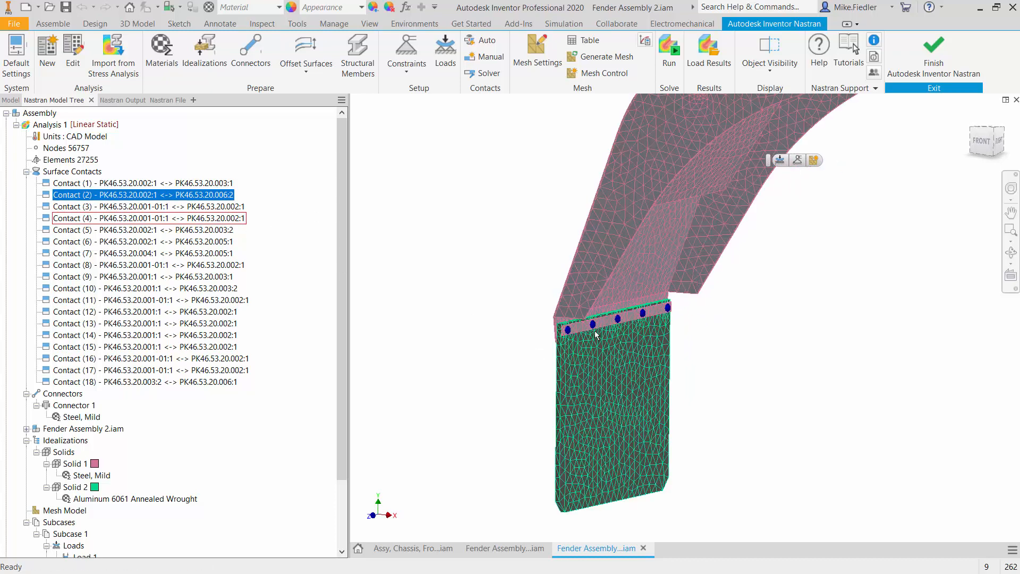
pyautogui.scroll(5, 596, 334)
pyautogui.scroll(-3, 552, 335)
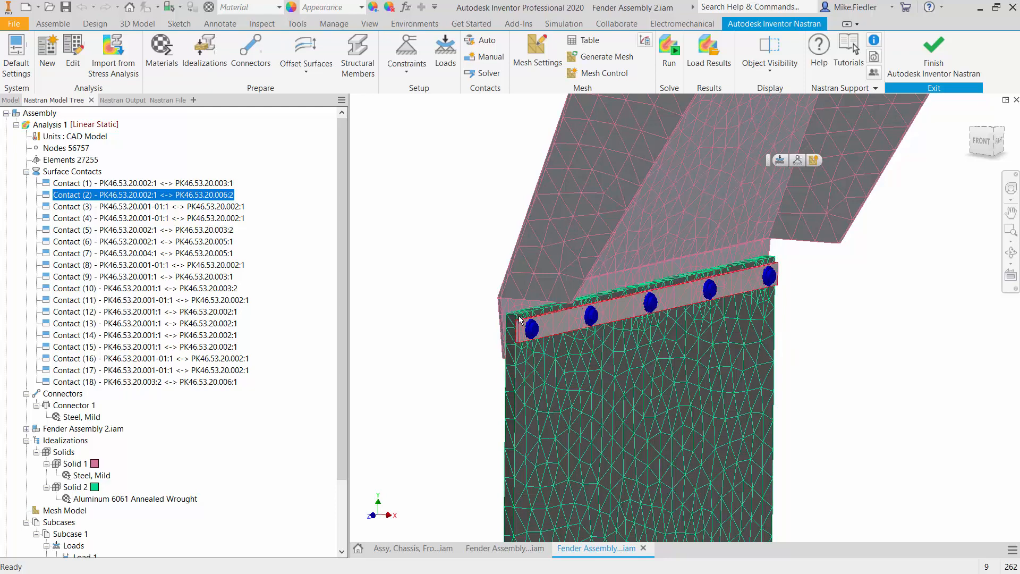
pyautogui.moveTo(520, 319)
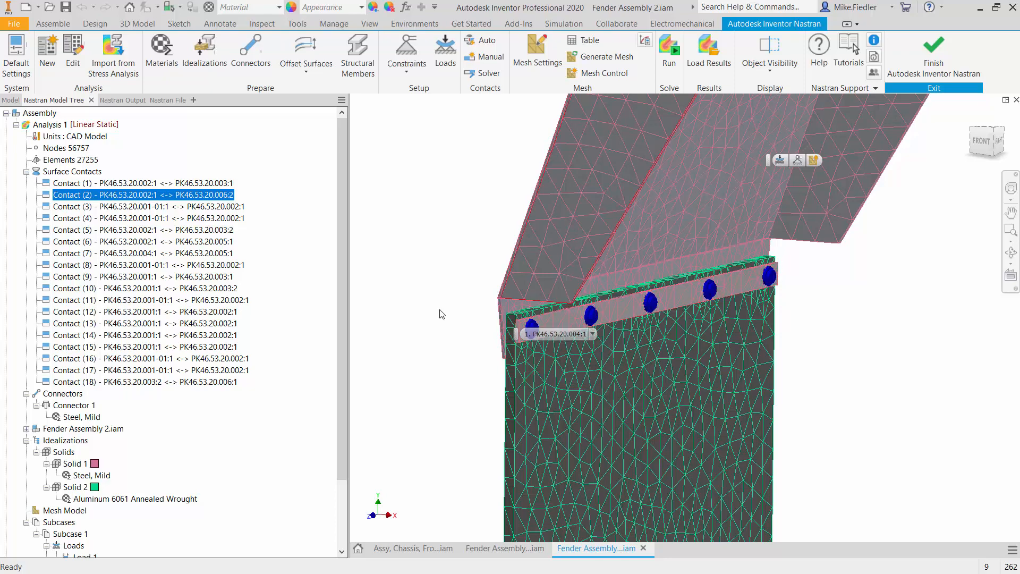
# Find the contact between fender and flap, Contact (6), and change its contact type to Separation.
pyautogui.click(221, 208)
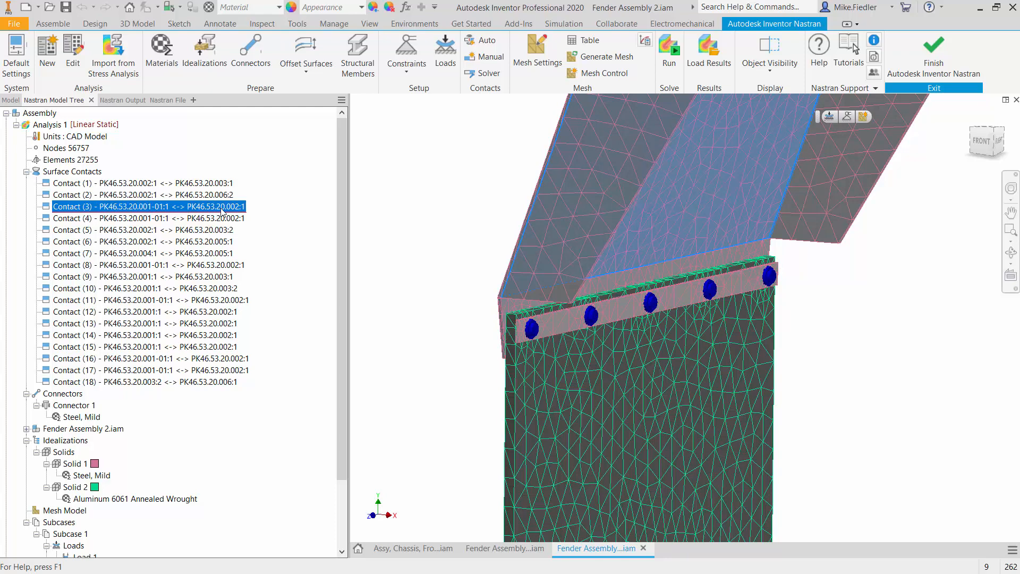
pyautogui.press('Down')
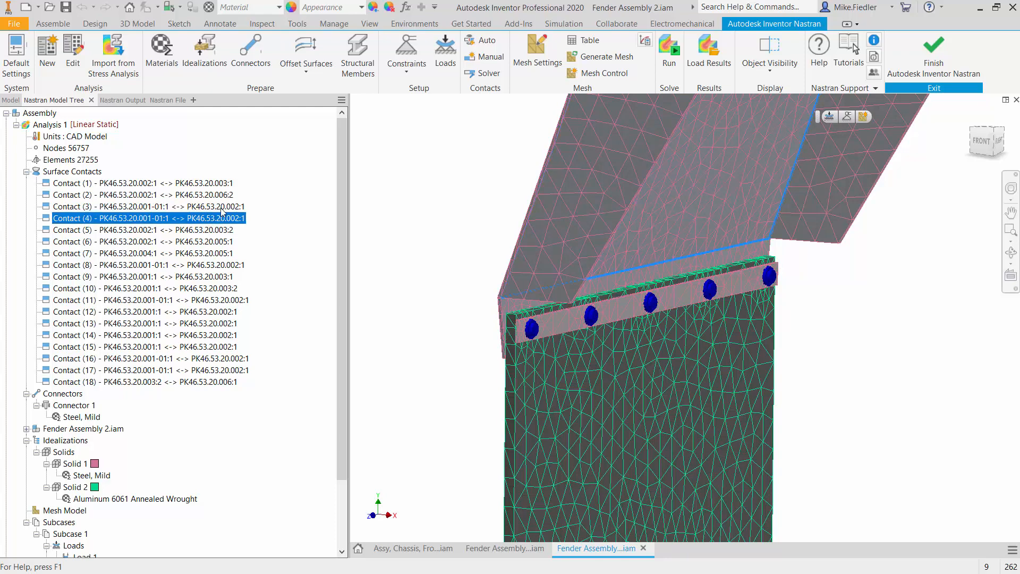
pyautogui.press('Down')
pyautogui.press('Down')
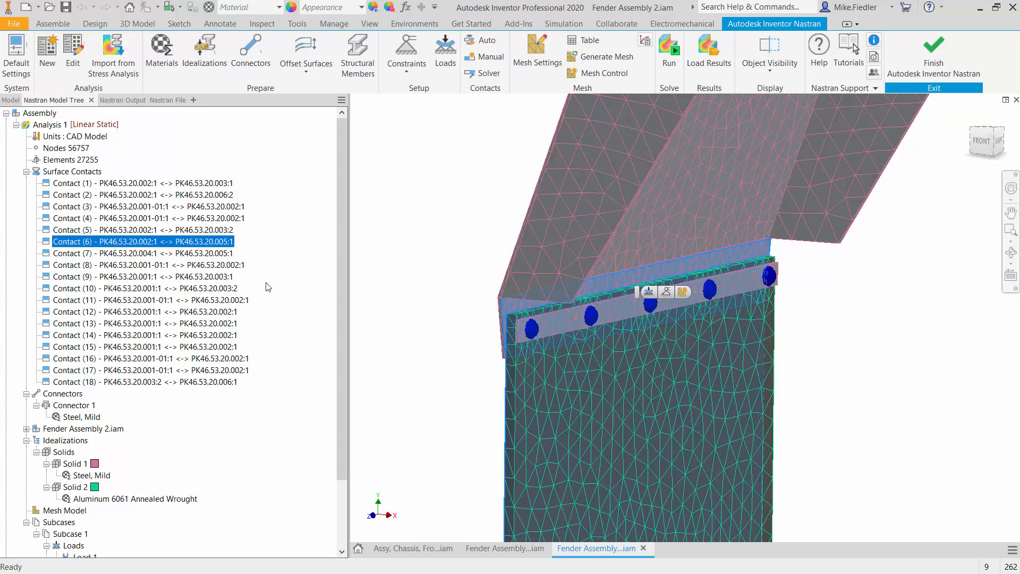
pyautogui.rightClick(129, 240)
pyautogui.click(150, 248)
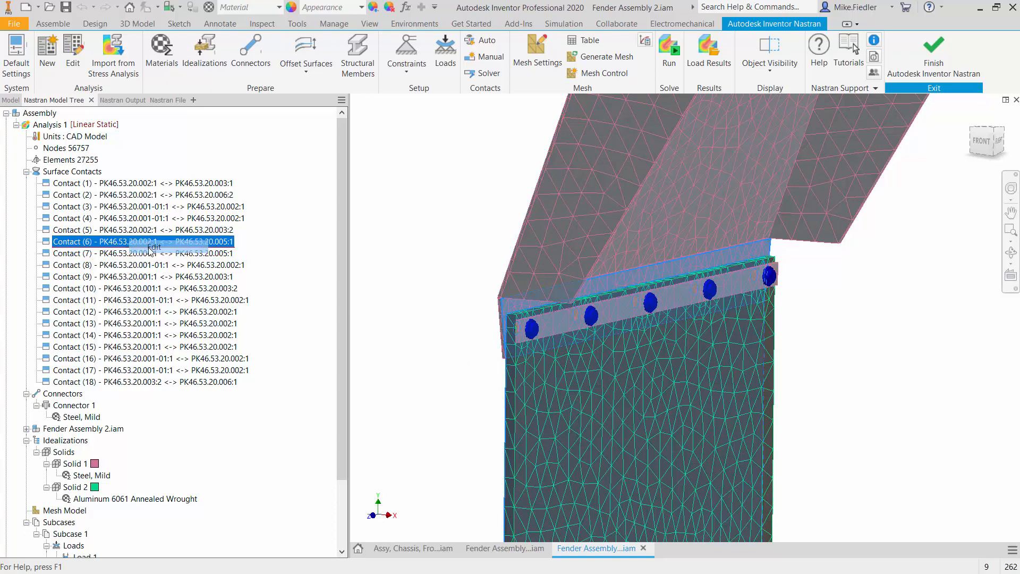
pyautogui.click(376, 162)
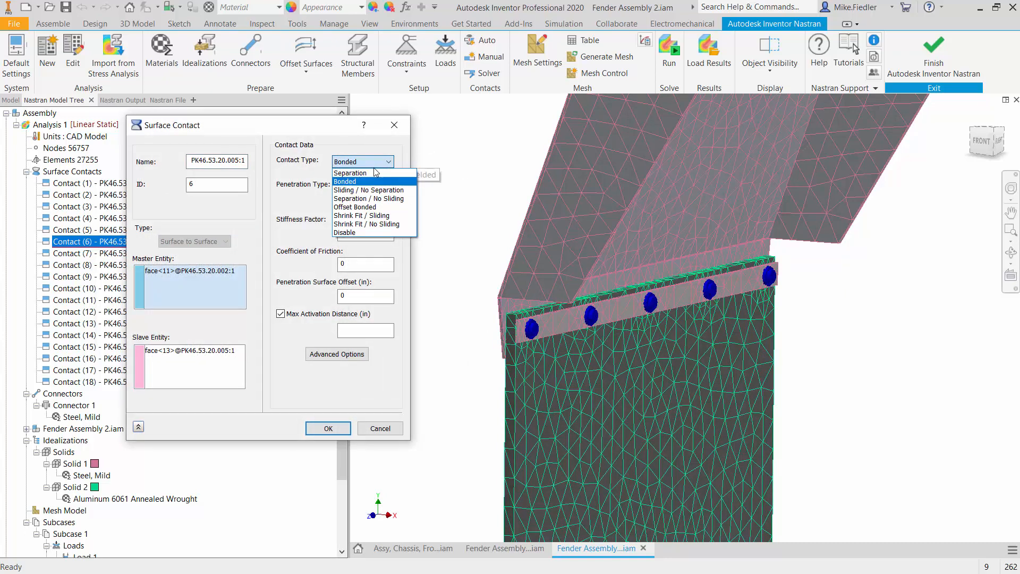
pyautogui.click(376, 173)
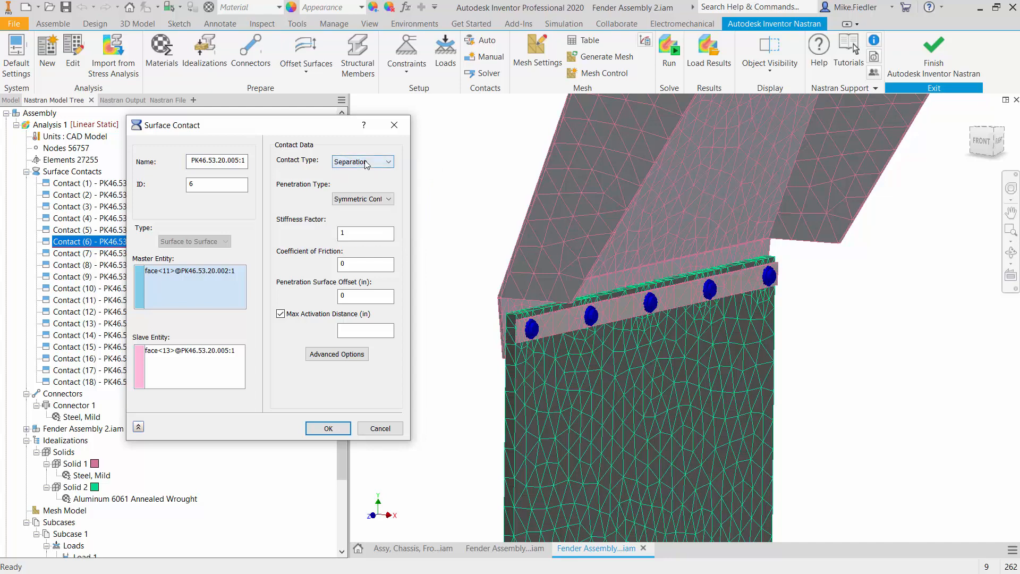
pyautogui.click(324, 429)
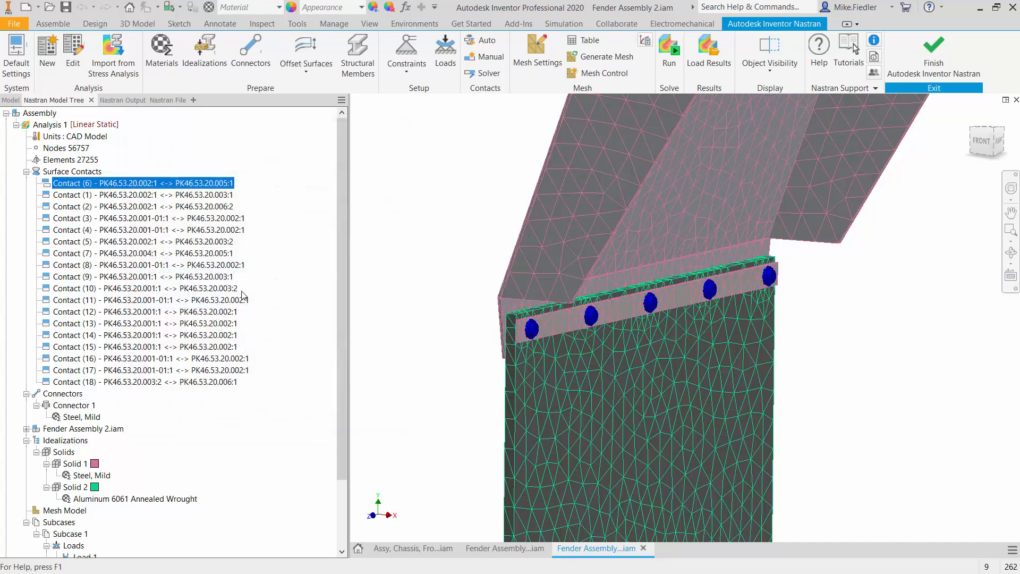
# Find the contact between the bolted strip and the flap, Contact (7), and change its contact type to Separation.
pyautogui.click(154, 195)
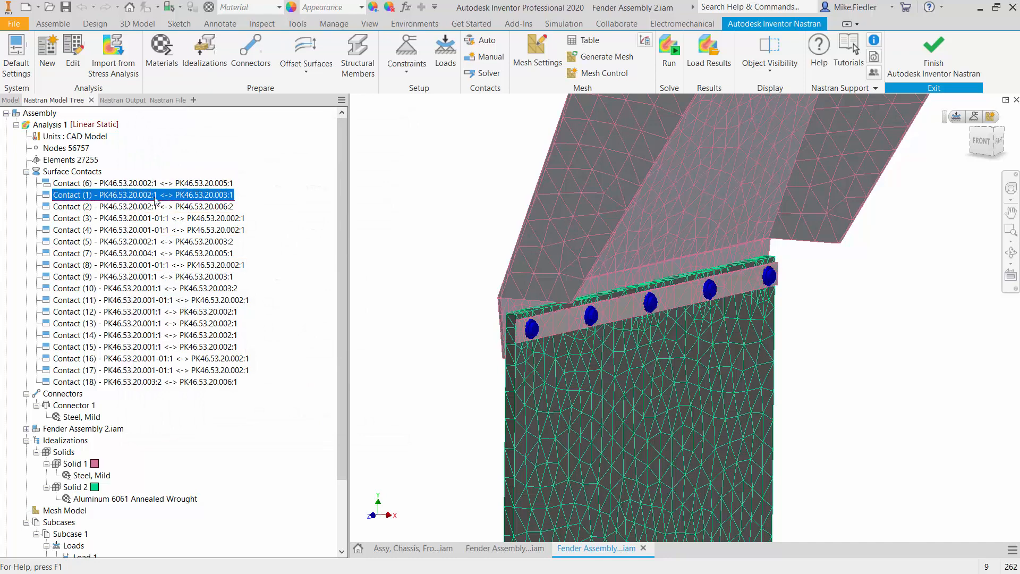
pyautogui.press('Down')
pyautogui.press('Down')
pyautogui.press('Down')
pyautogui.press('Down')
pyautogui.press('Down')
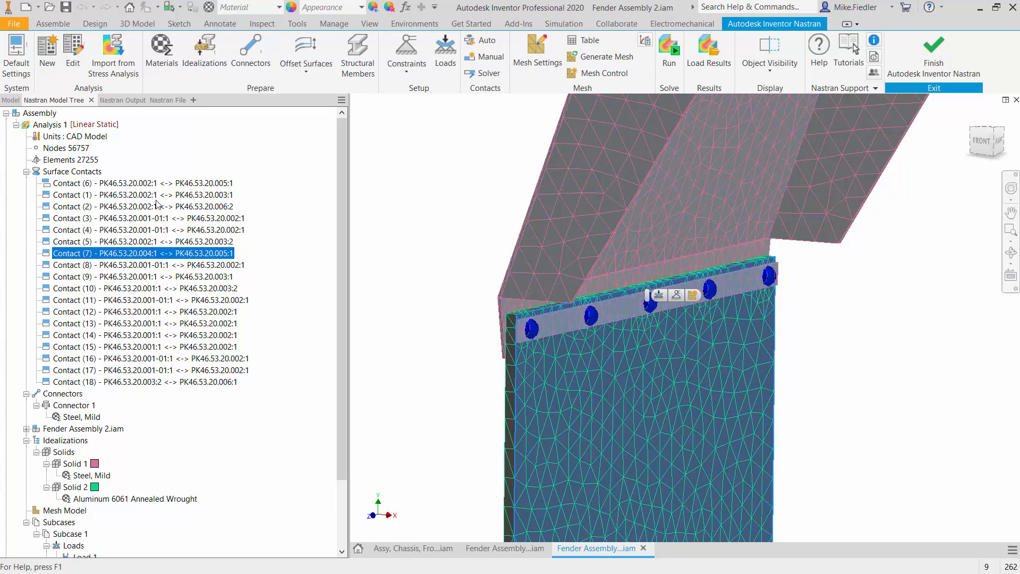
pyautogui.click(157, 254)
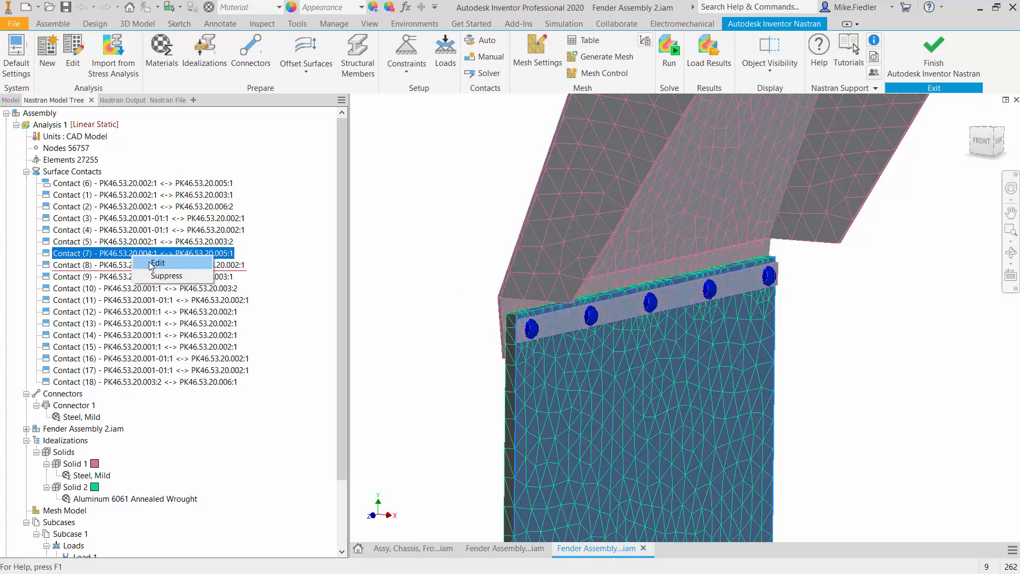
pyautogui.click(158, 264)
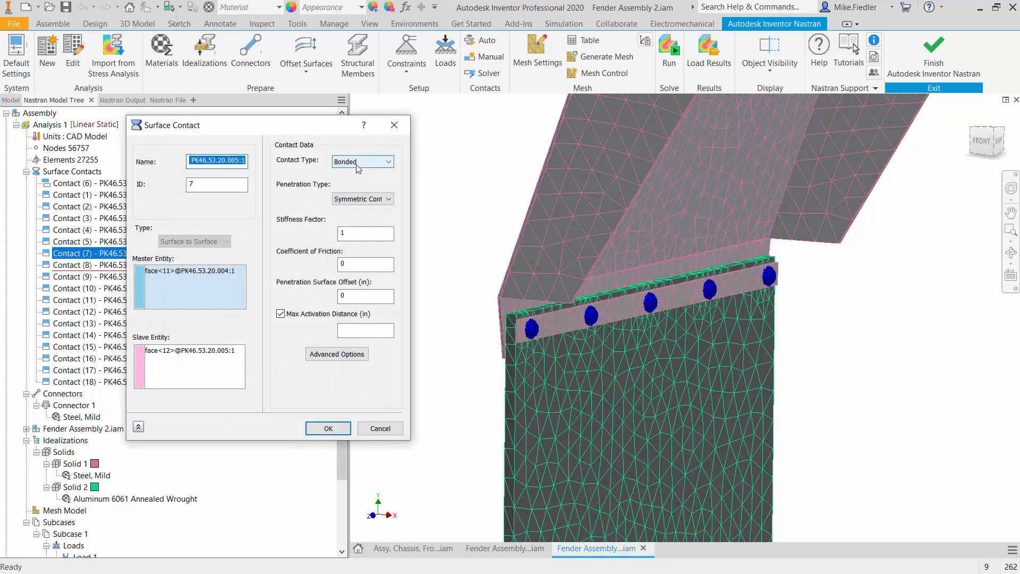
pyautogui.click(361, 161)
pyautogui.click(352, 180)
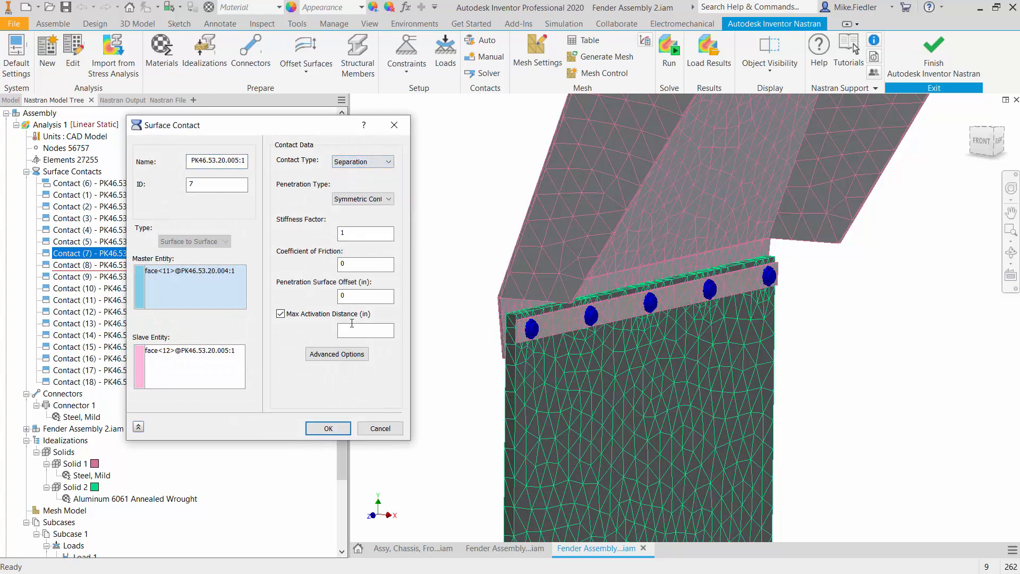
pyautogui.click(328, 428)
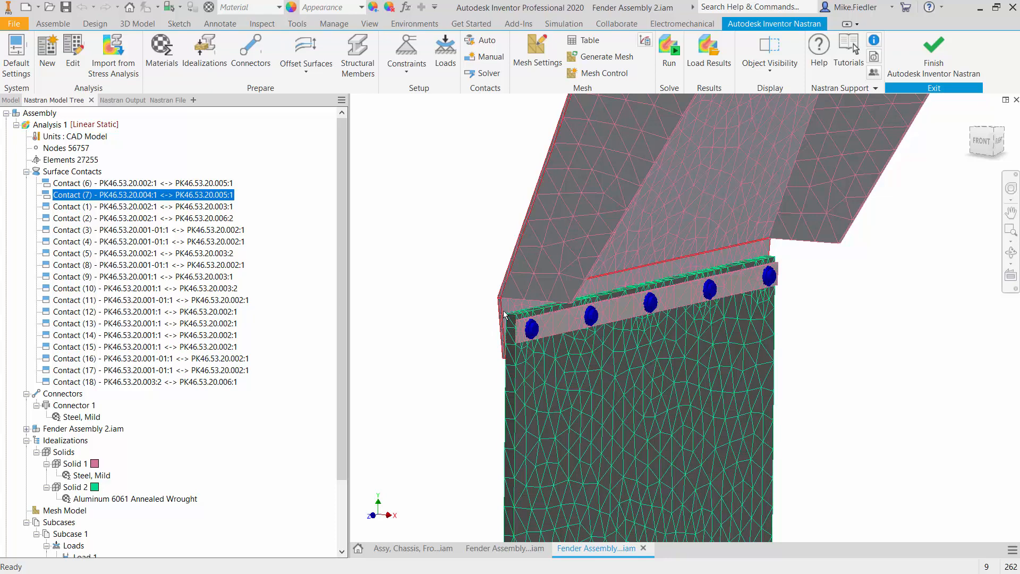
pyautogui.moveTo(504, 314)
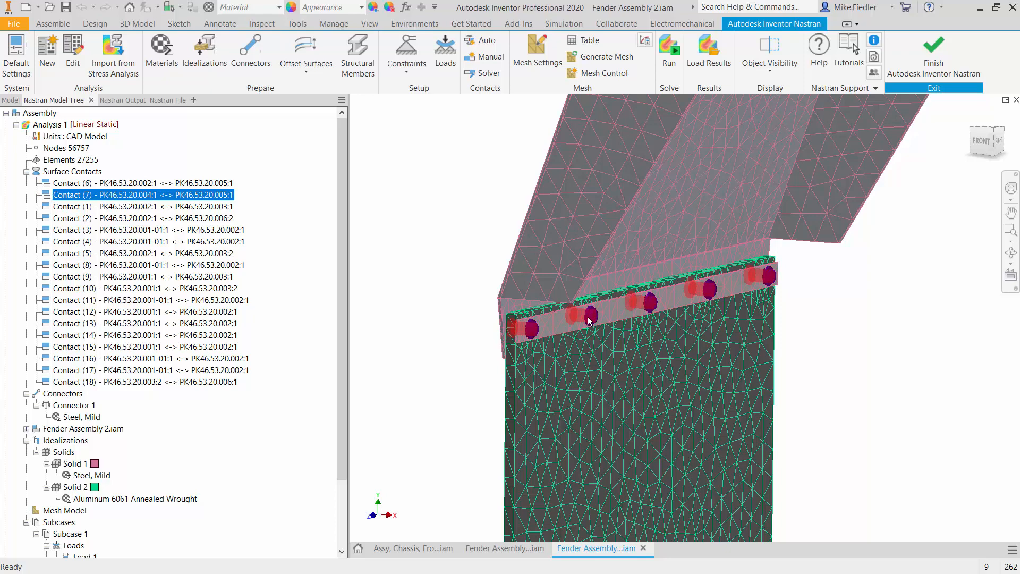
pyautogui.scroll(-10, 589, 320)
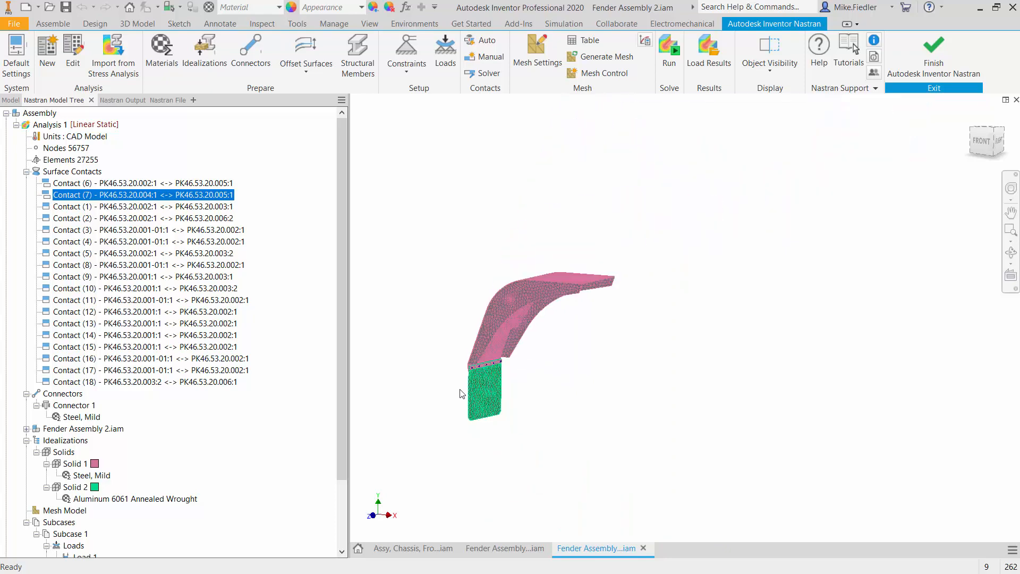
pyautogui.scroll(4, 465, 388)
pyautogui.scroll(4, 467, 382)
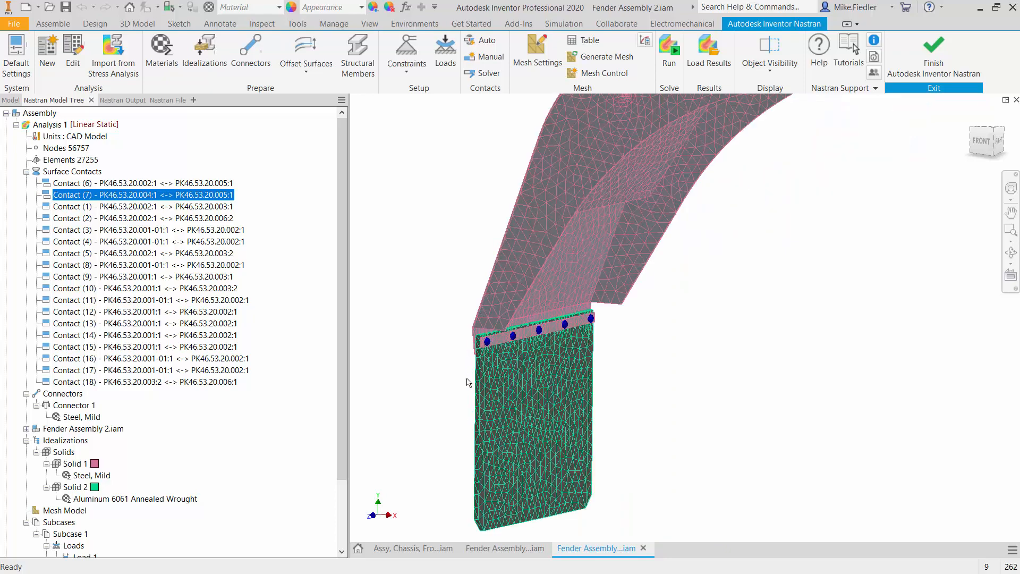
pyautogui.scroll(-3, 468, 382)
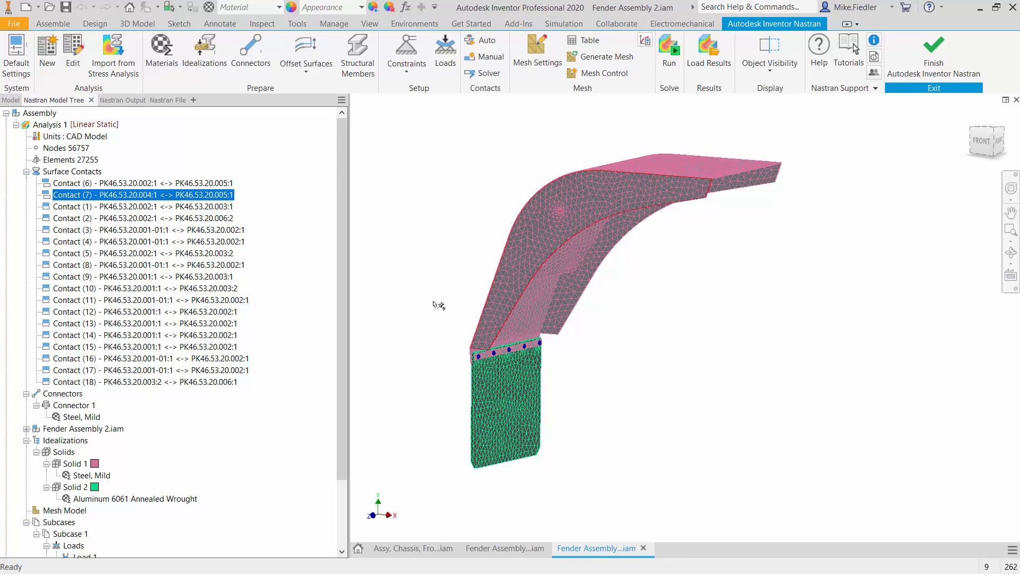
# Enable the elemental Force output set in the settings of Analysis 1 and accept them.
pyautogui.rightClick(48, 128)
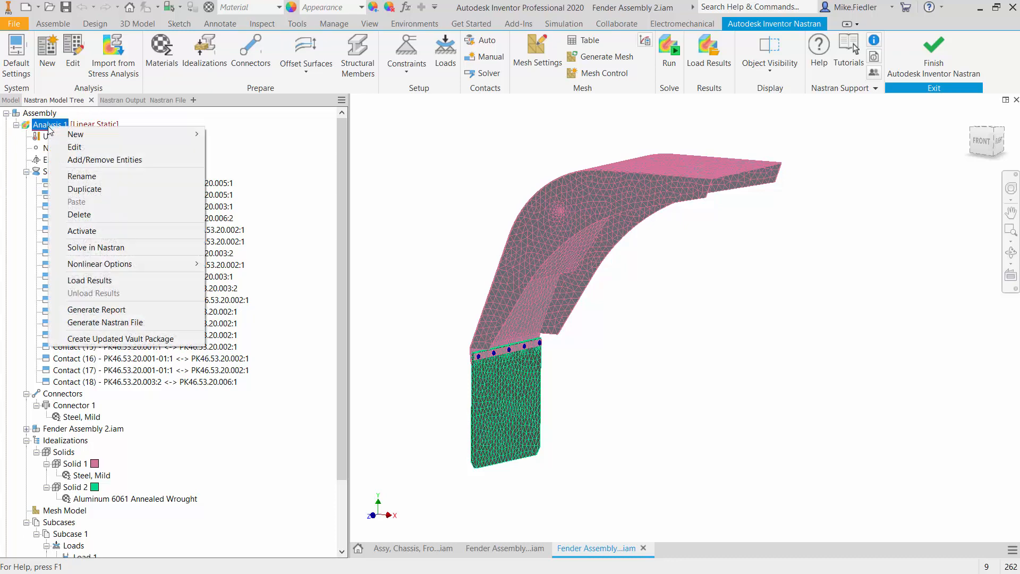
pyautogui.click(74, 148)
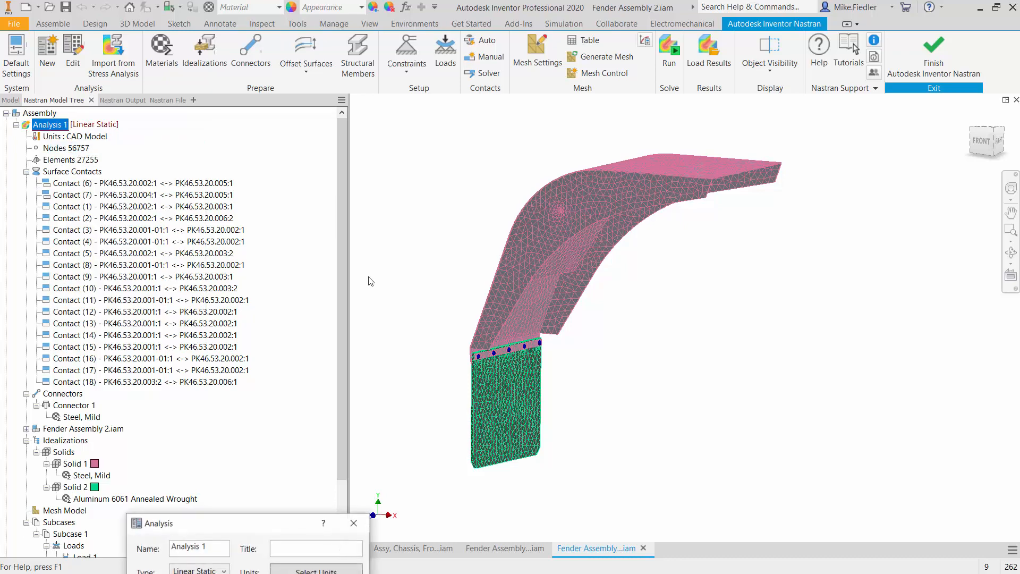
pyautogui.moveTo(290, 524); pyautogui.dragTo(338, 129)
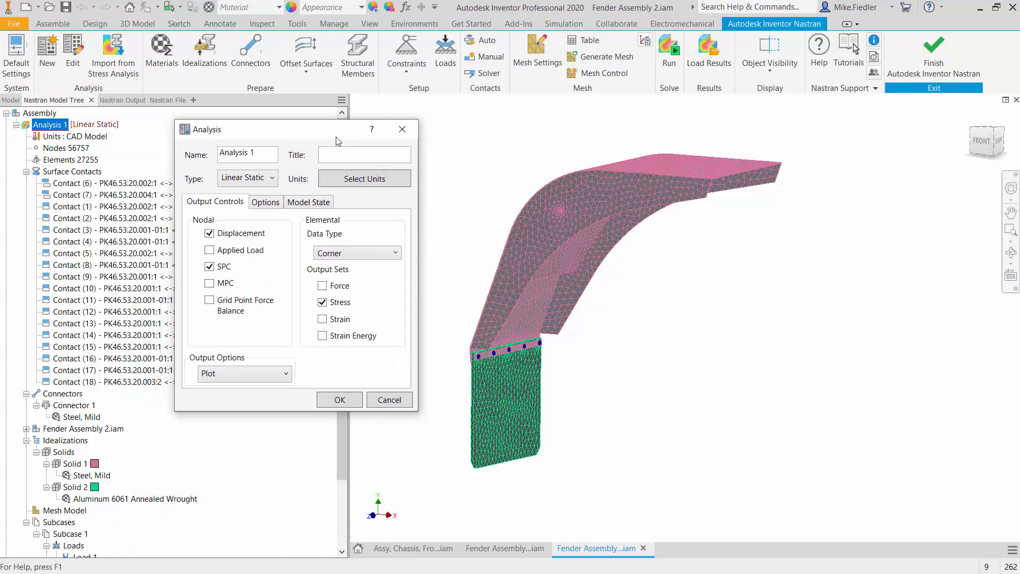
pyautogui.click(334, 288)
pyautogui.click(349, 402)
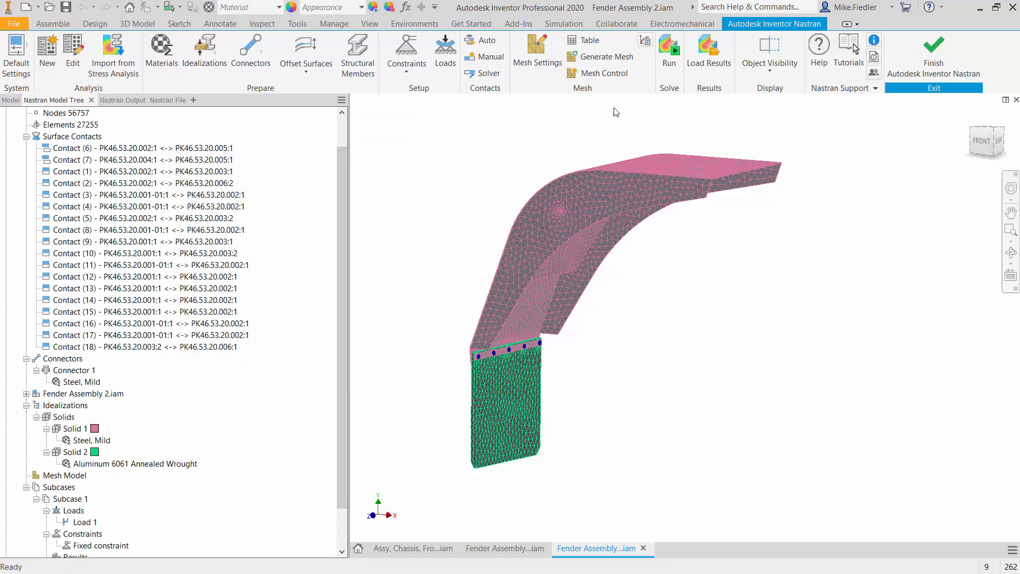
# Solve the analysis in Nastran and display the total displacement contour in inches.
pyautogui.click(670, 59)
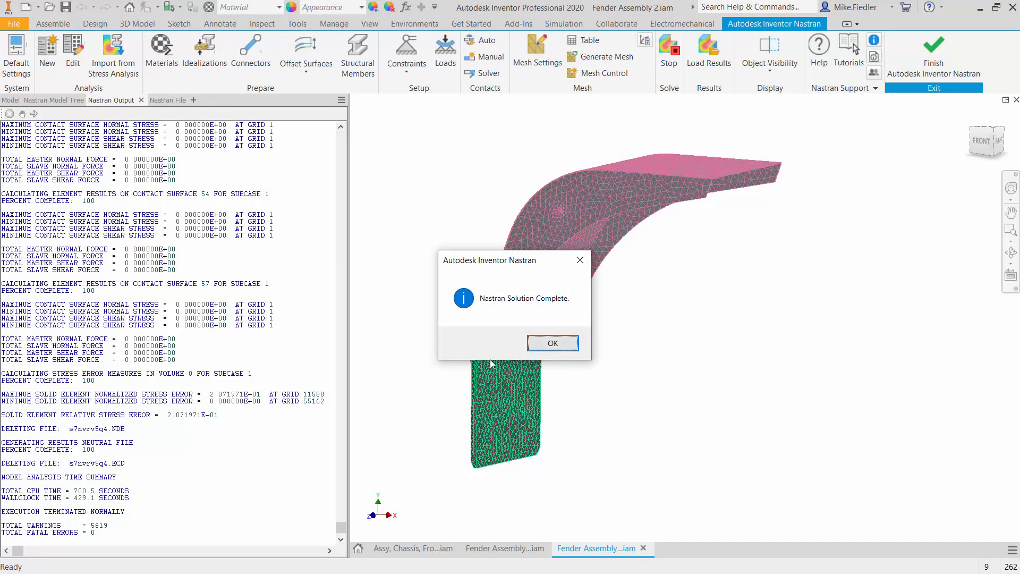
pyautogui.click(553, 344)
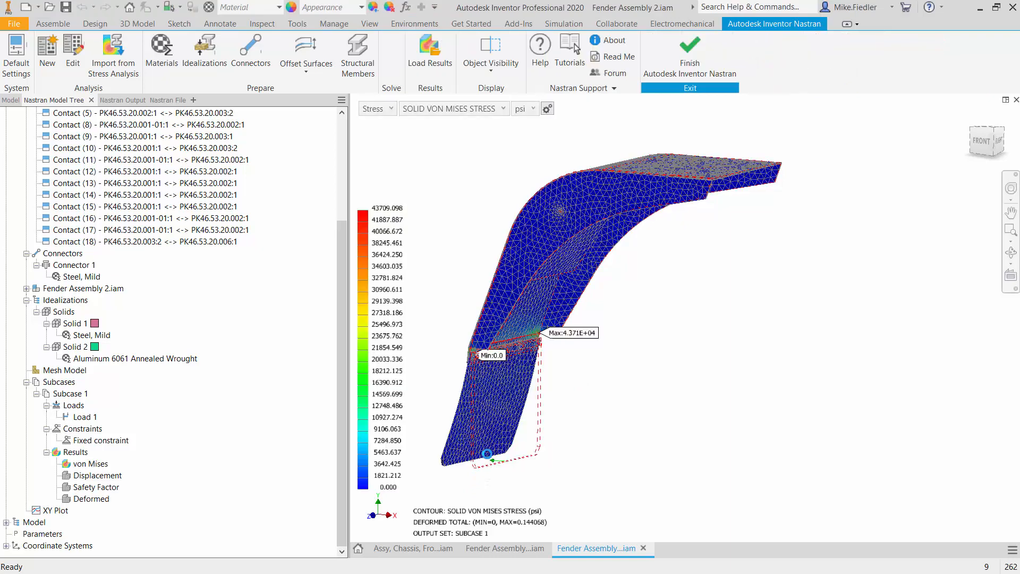
pyautogui.click(382, 110)
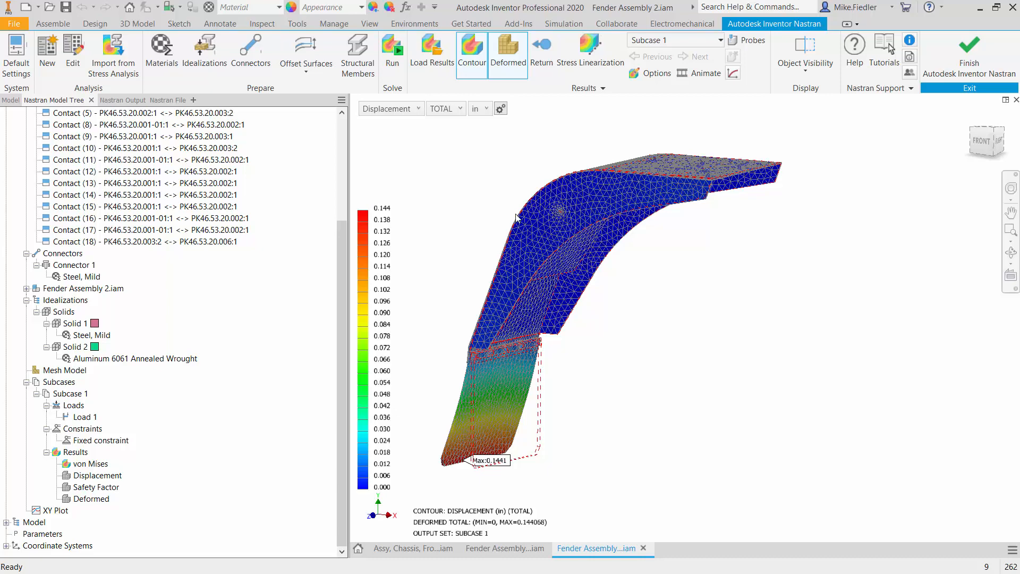
# Examine the displacement contour at the bolted joint, over the whole fender and from the mounting-tube side.
pyautogui.scroll(5, 492, 400)
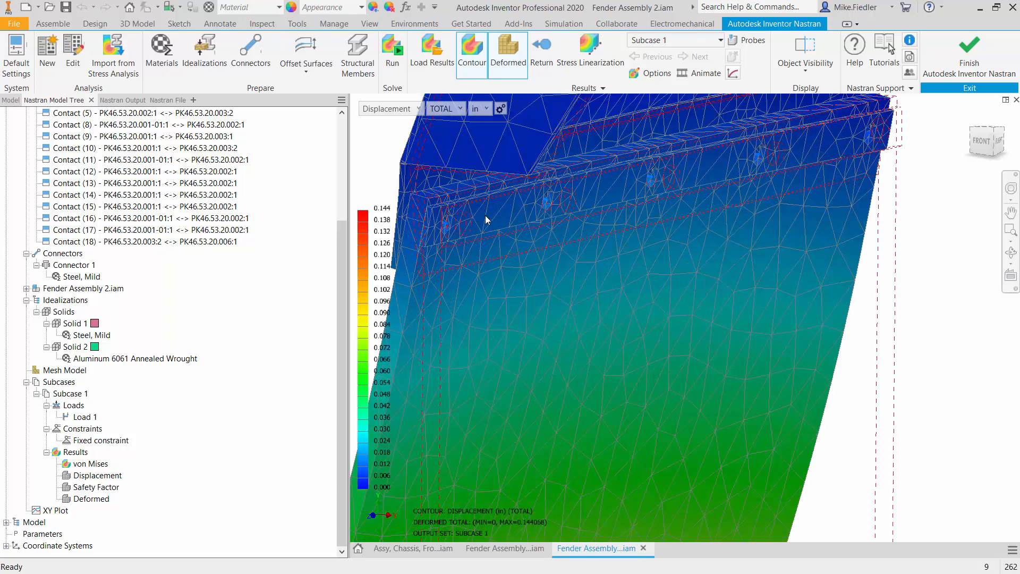
pyautogui.scroll(-5, 484, 217)
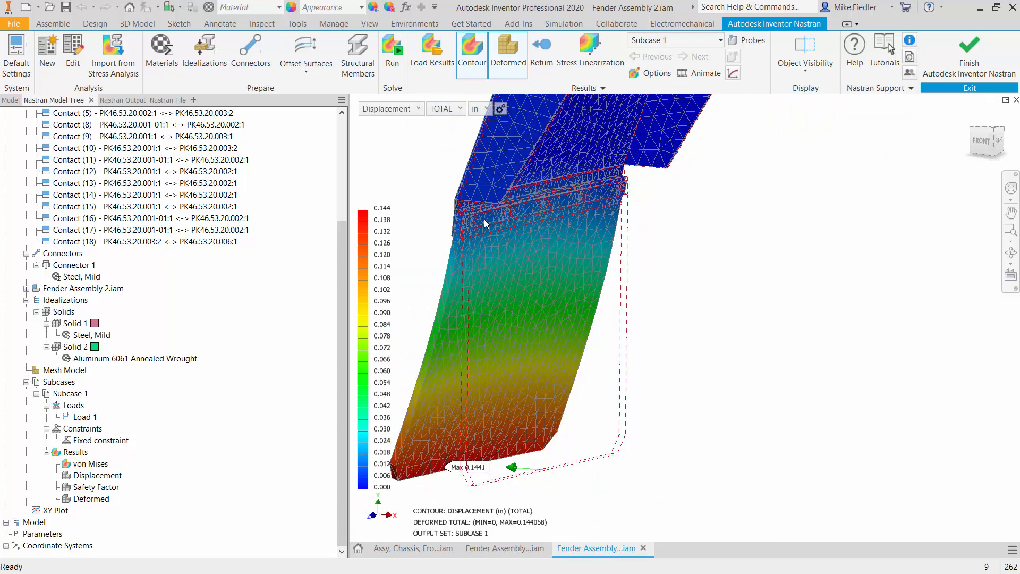
pyautogui.scroll(-2, 484, 215)
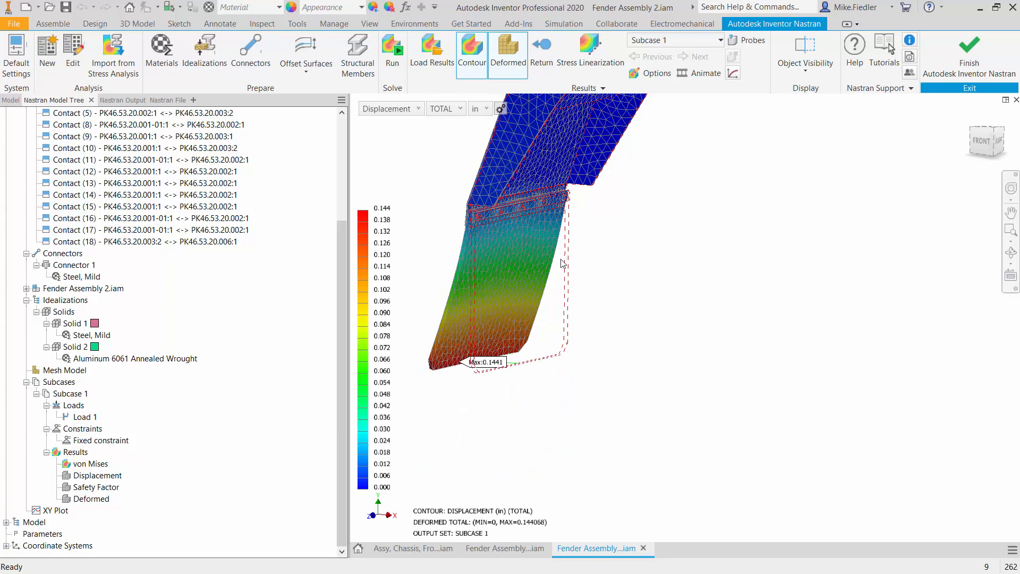
pyautogui.scroll(-3, 563, 263)
pyautogui.scroll(-2, 550, 185)
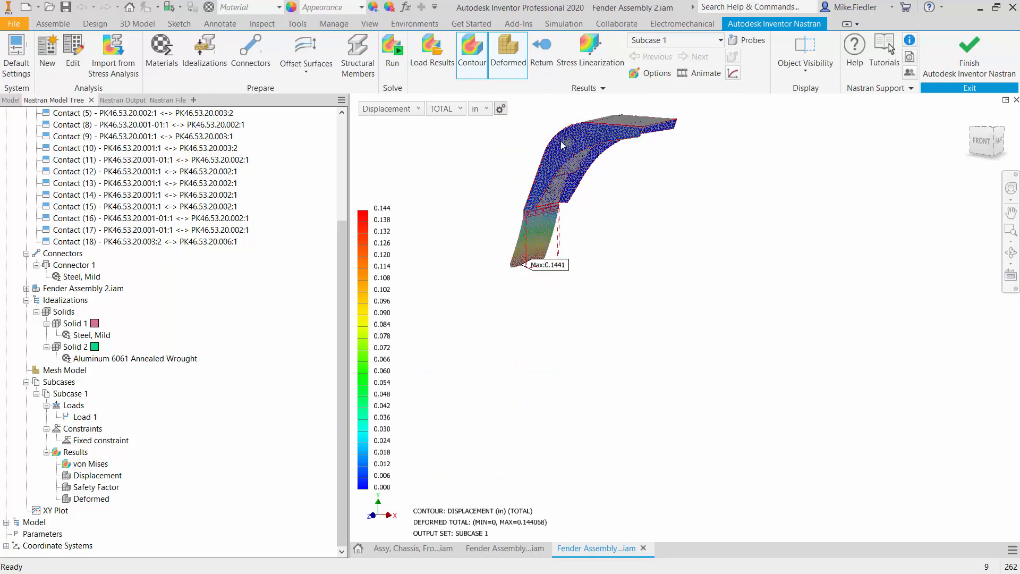
pyautogui.scroll(6, 560, 141)
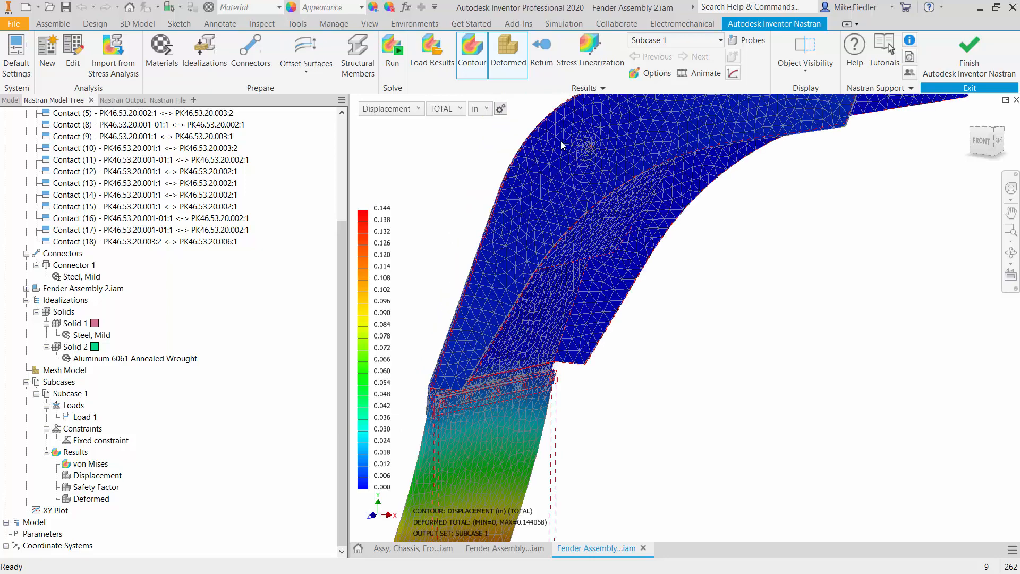
pyautogui.scroll(-2, 560, 141)
pyautogui.click(972, 115)
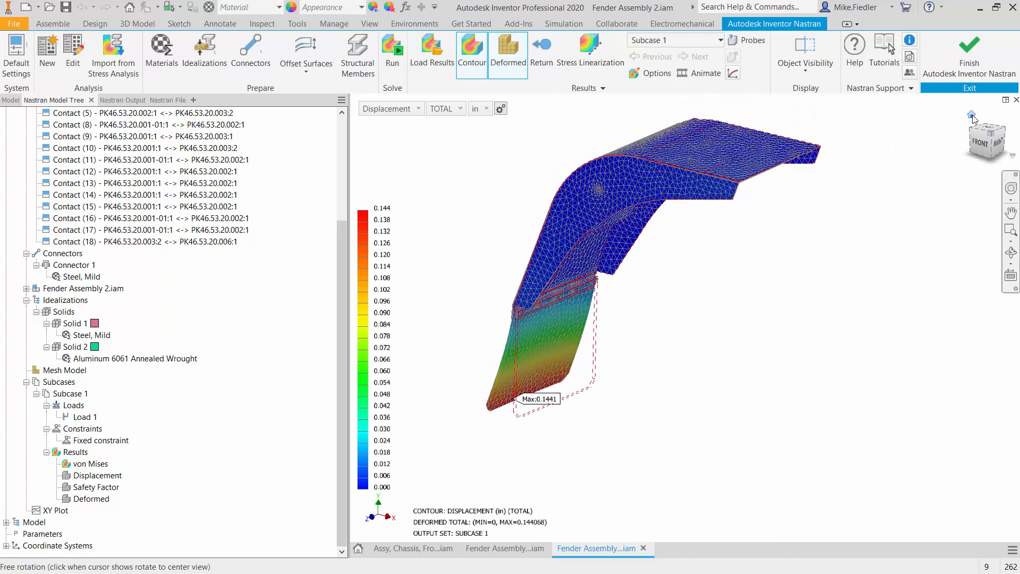
pyautogui.keyDown('shift'); pyautogui.moveTo(586, 419); pyautogui.dragTo(717, 372, button='middle'); pyautogui.keyUp('shift')
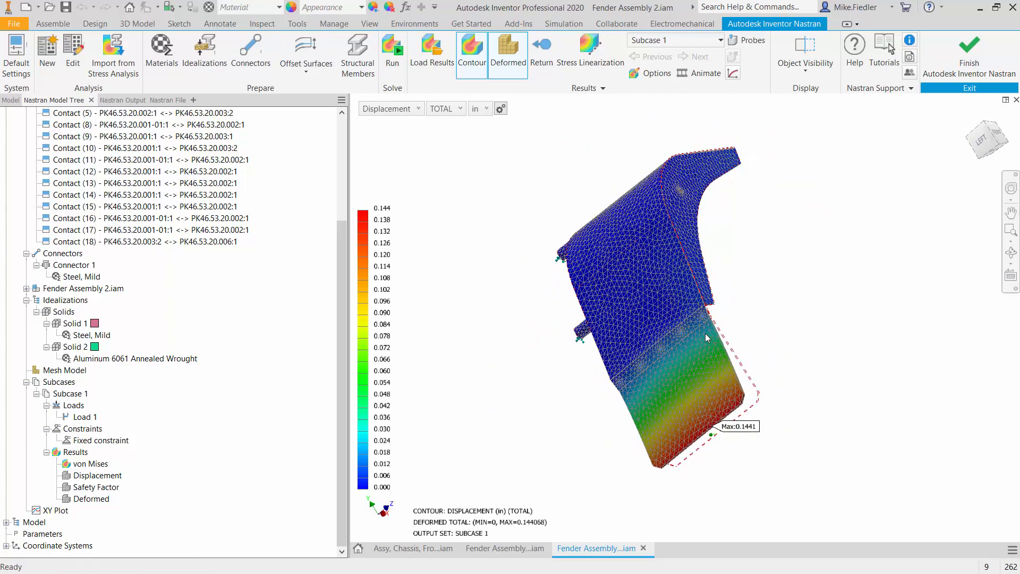
pyautogui.scroll(5, 706, 333)
pyautogui.scroll(-3, 706, 333)
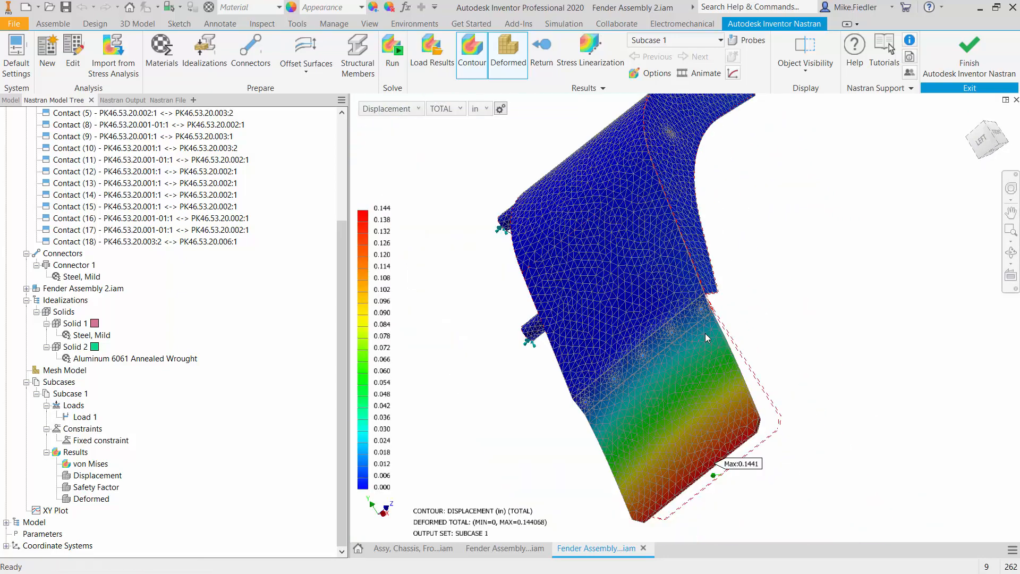
# Inspect the flap's deflected shape from the front and switch the contour to BAR VON MISES STRESS.
pyautogui.click(1001, 141)
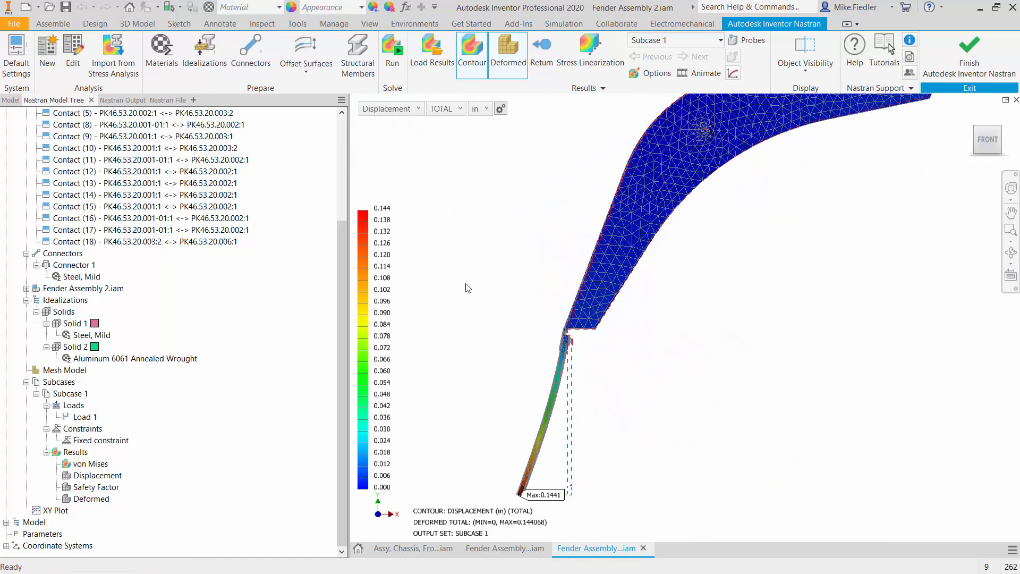
pyautogui.scroll(-5, 551, 361)
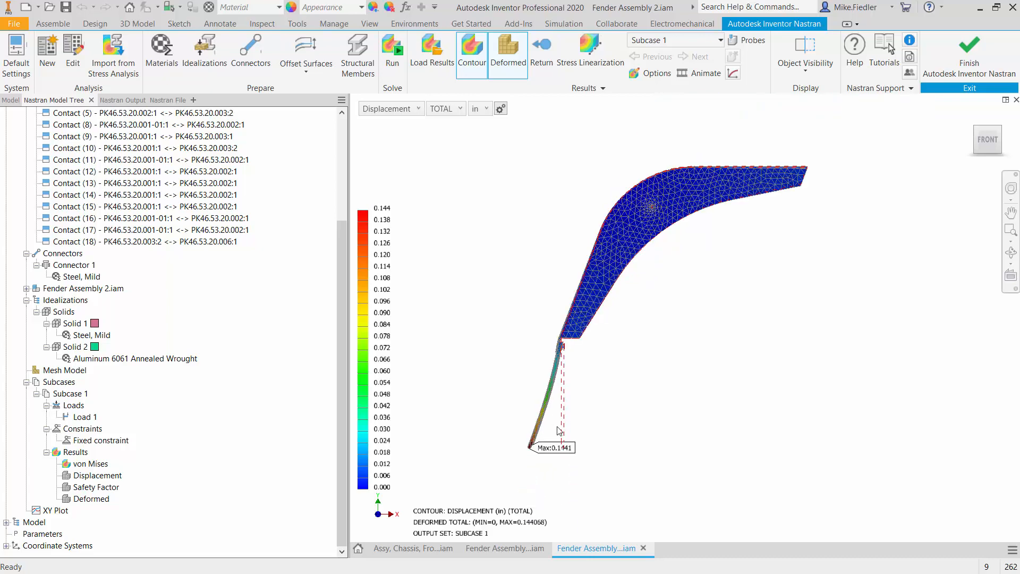
pyautogui.scroll(3, 559, 430)
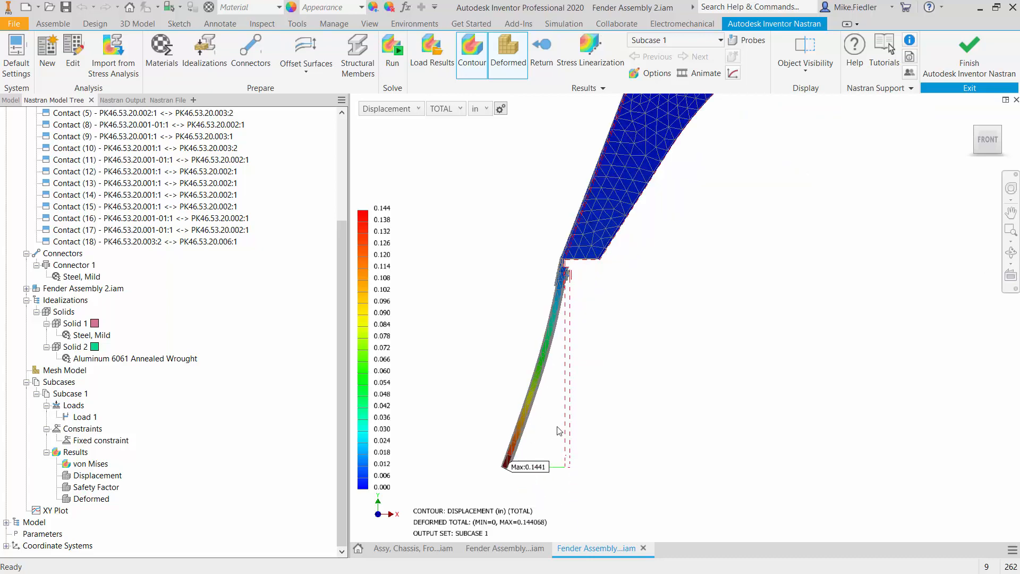
pyautogui.click(409, 108)
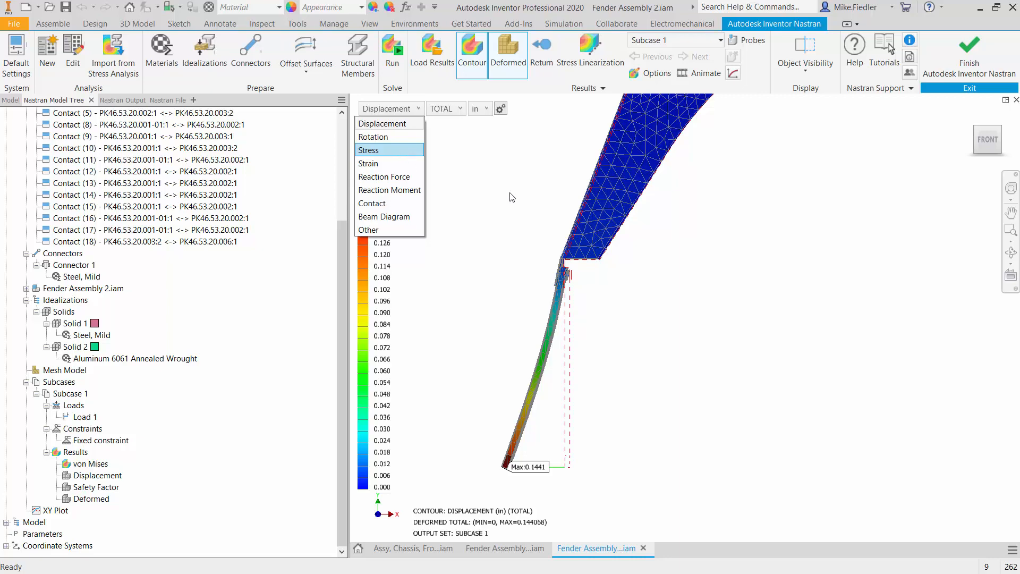
pyautogui.press('Return')
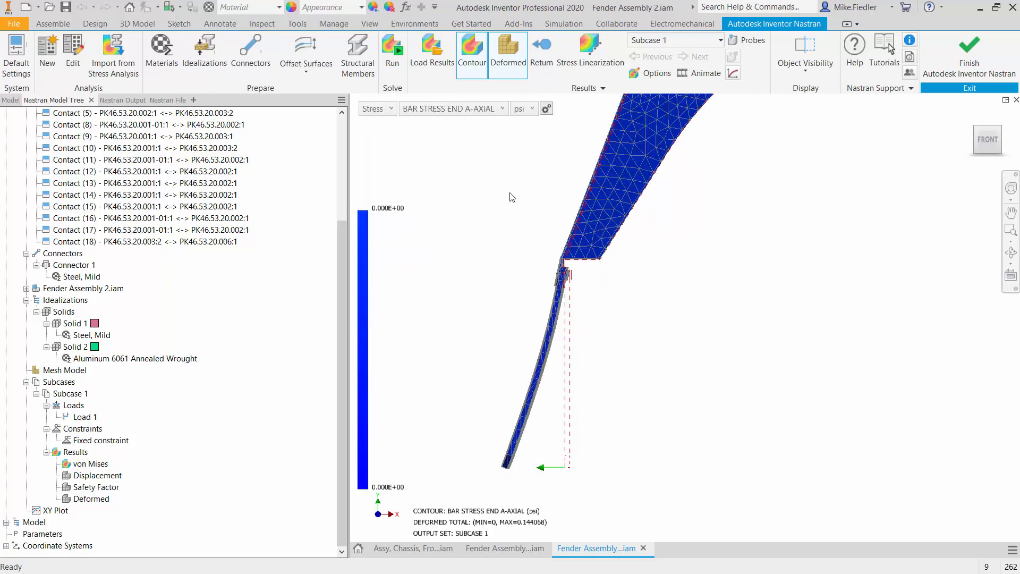
pyautogui.click(490, 113)
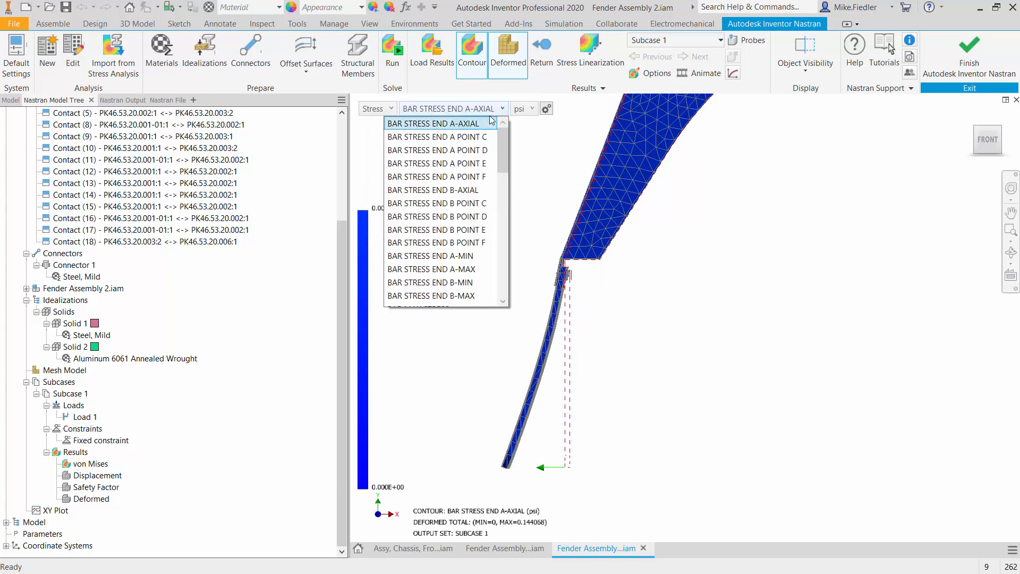
pyautogui.moveTo(502, 144); pyautogui.dragTo(504, 180)
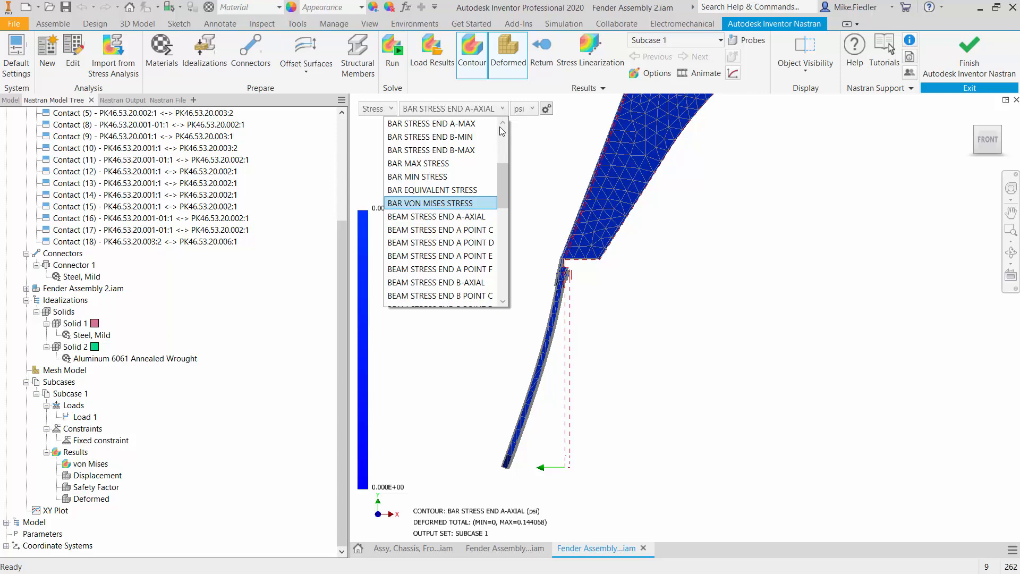
pyautogui.press('Return')
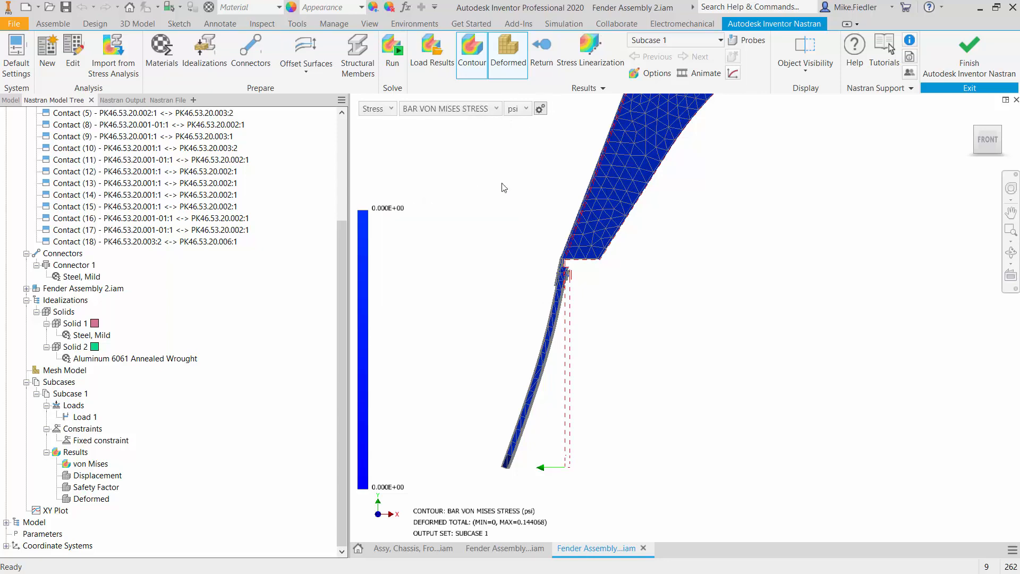
# Display the SOLID VON MISES STRESS contour in psi and examine the peak stress around the bolted flap joint.
pyautogui.click(489, 110)
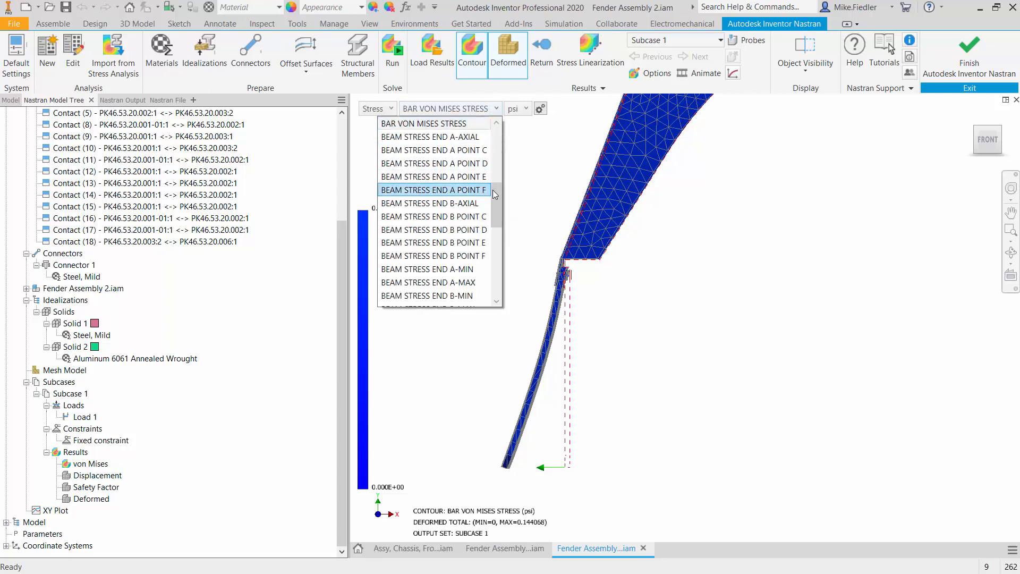
pyautogui.moveTo(496, 199); pyautogui.dragTo(496, 247)
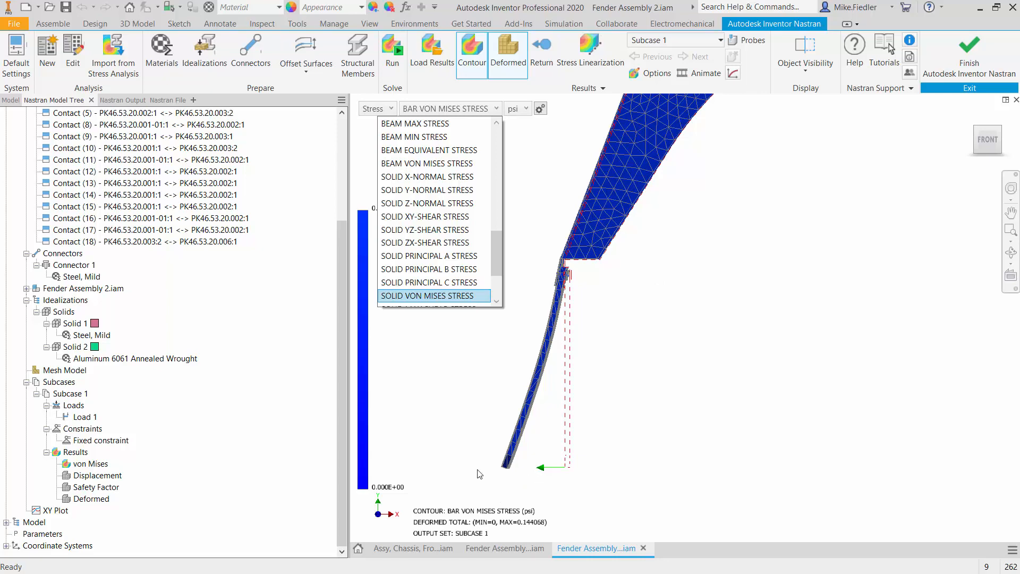
pyautogui.press('Return')
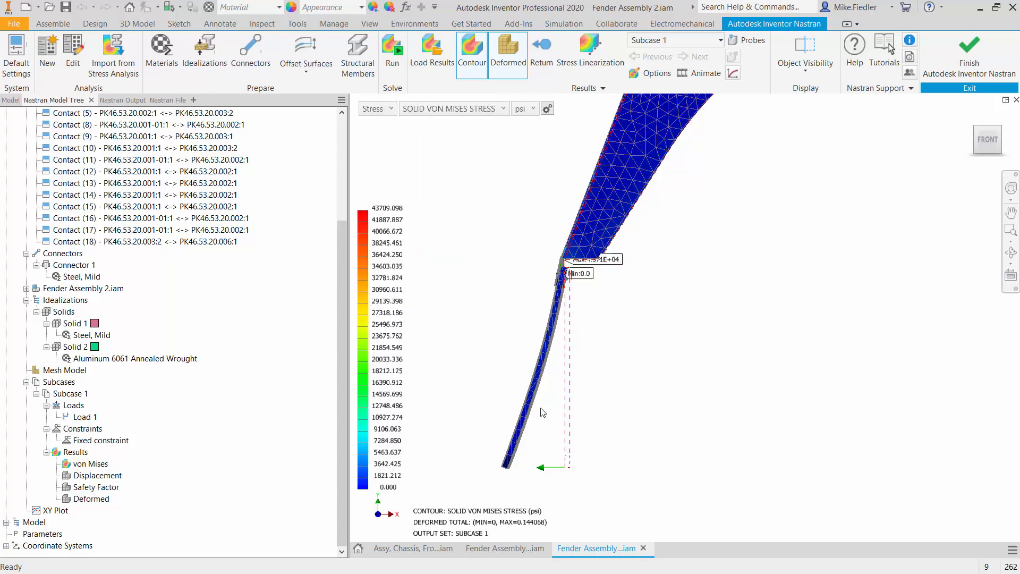
pyautogui.scroll(2, 567, 283)
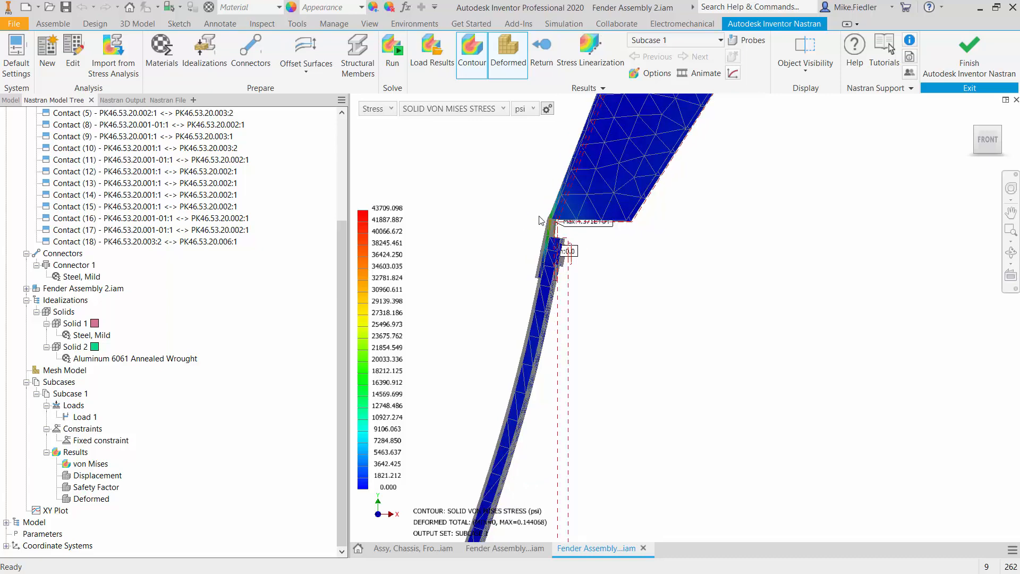
pyautogui.keyDown('shift'); pyautogui.moveTo(553, 216); pyautogui.dragTo(511, 219, button='middle'); pyautogui.keyUp('shift')
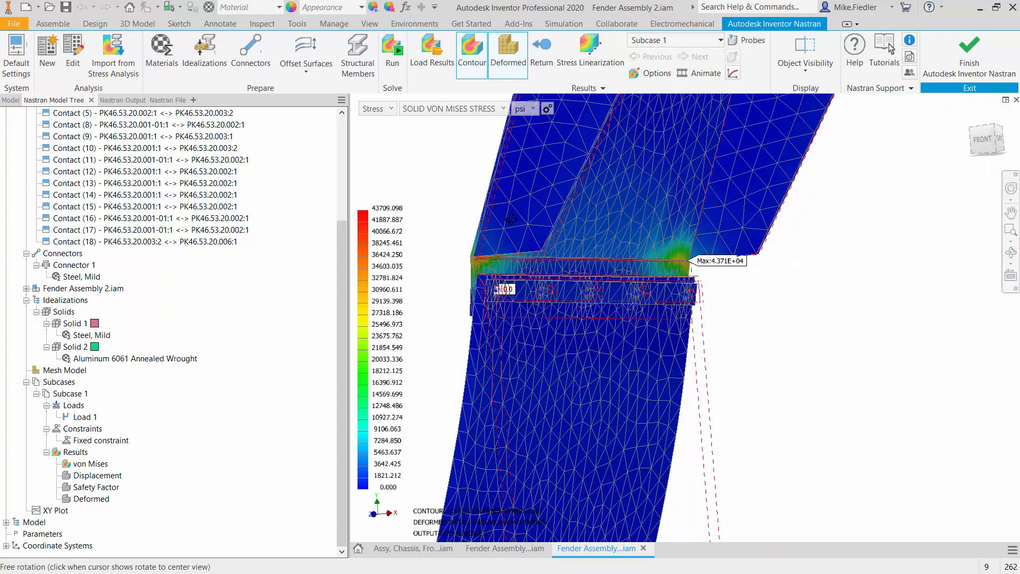
pyautogui.scroll(2, 511, 219)
pyautogui.scroll(-3, 511, 219)
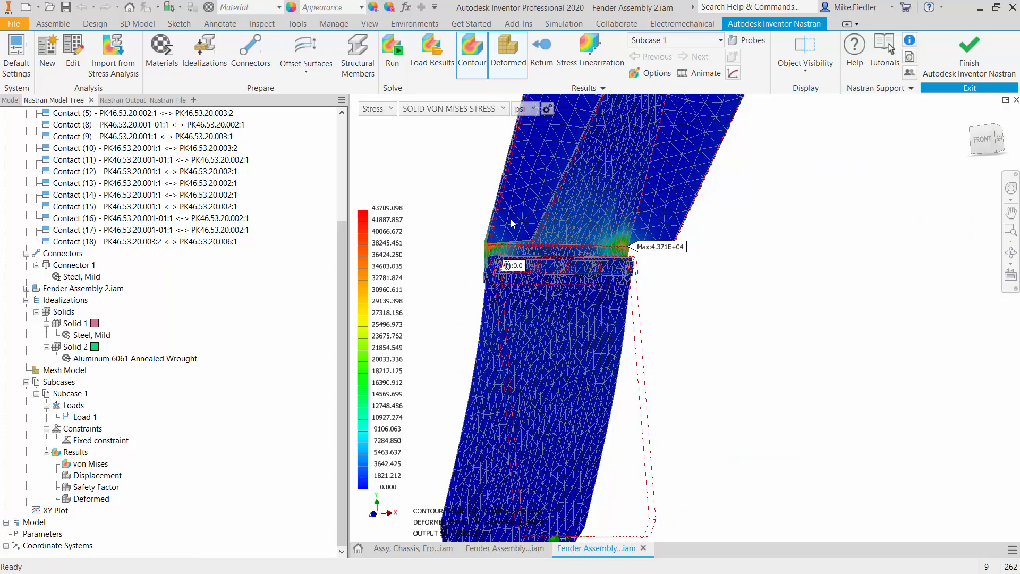
pyautogui.scroll(3, 511, 219)
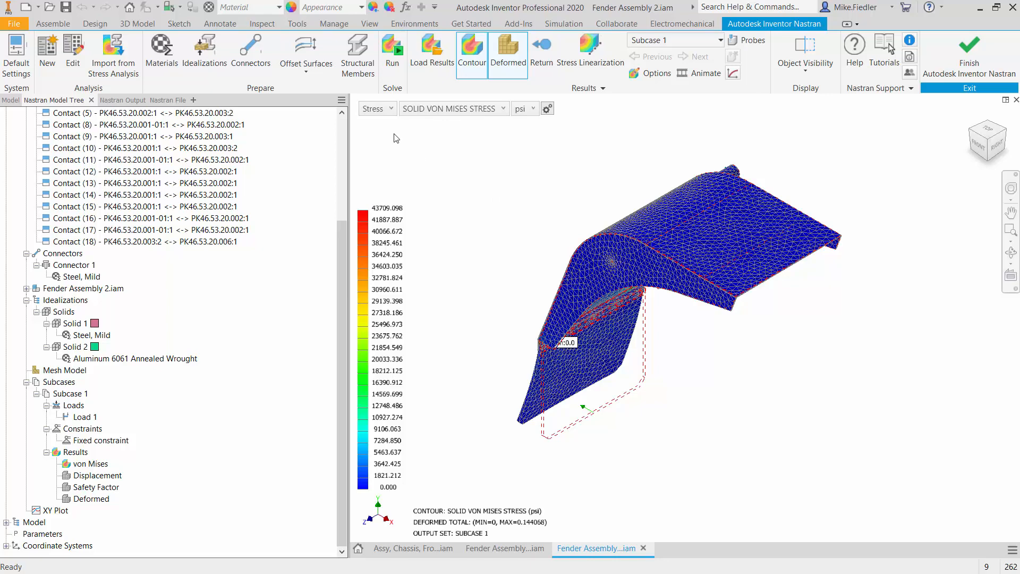
# Display the Beam Diagram contour for BAR FORCE END A-X and inspect the bolts along the flap joint.
pyautogui.click(390, 109)
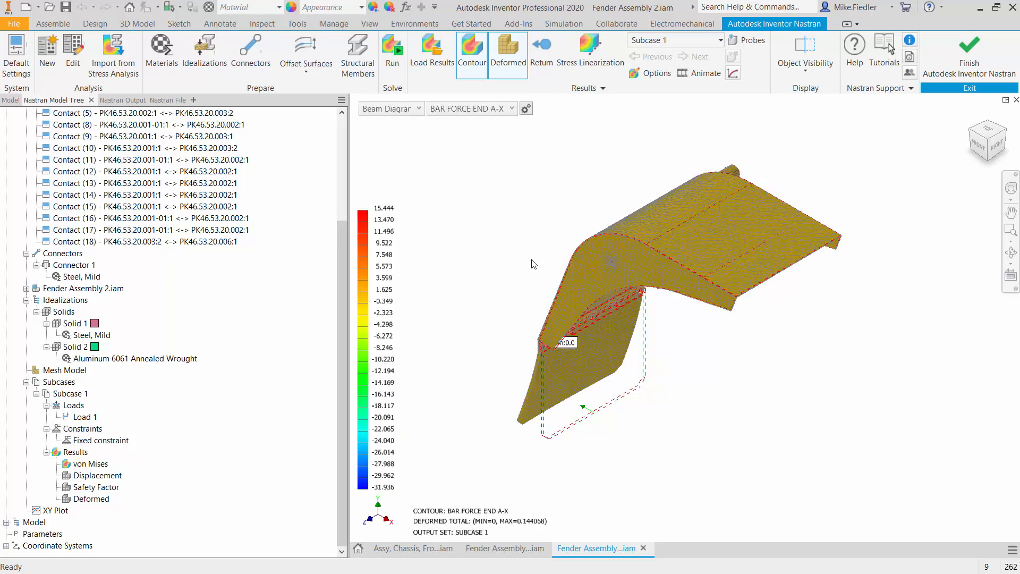
pyautogui.keyDown('shift'); pyautogui.moveTo(539, 273); pyautogui.dragTo(520, 258, button='middle'); pyautogui.keyUp('shift')
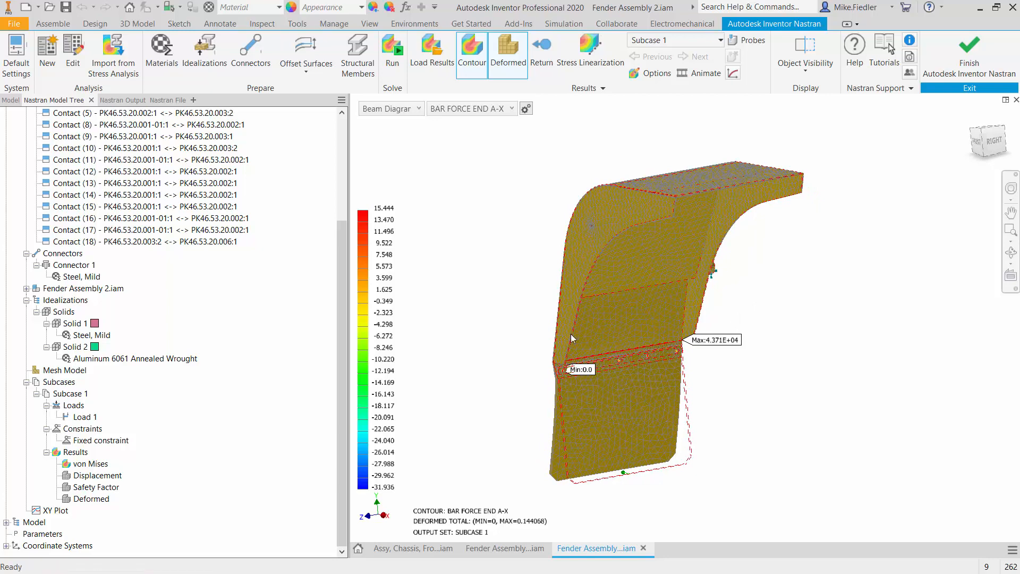
pyautogui.scroll(6, 630, 369)
pyautogui.scroll(6, 675, 393)
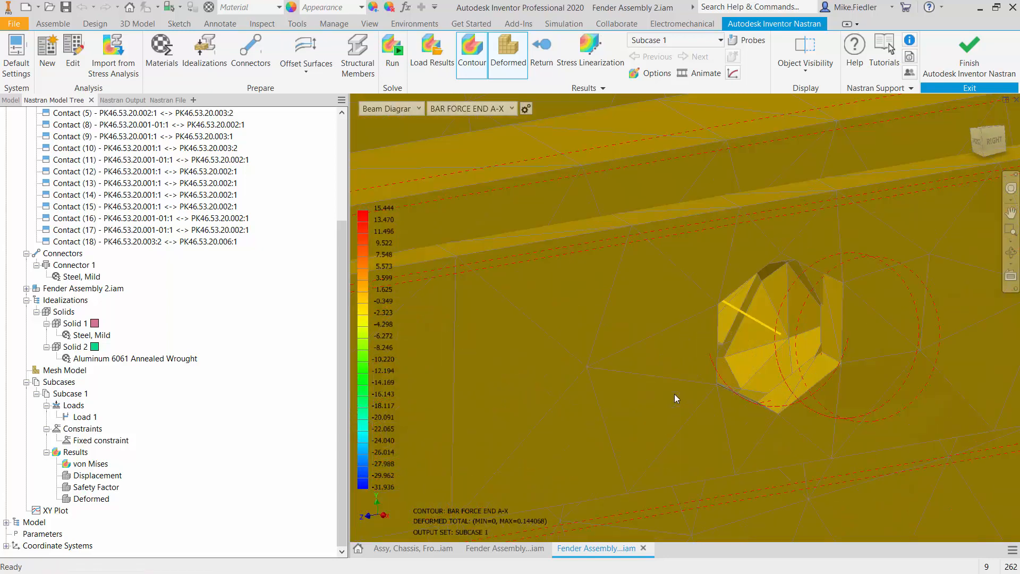
pyautogui.scroll(-5, 675, 393)
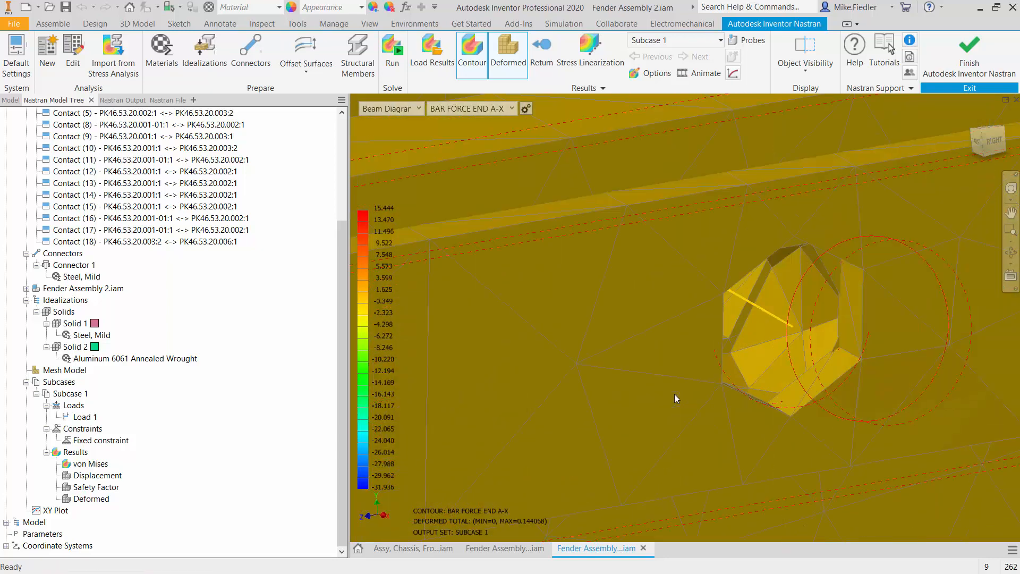
pyautogui.scroll(-5, 674, 394)
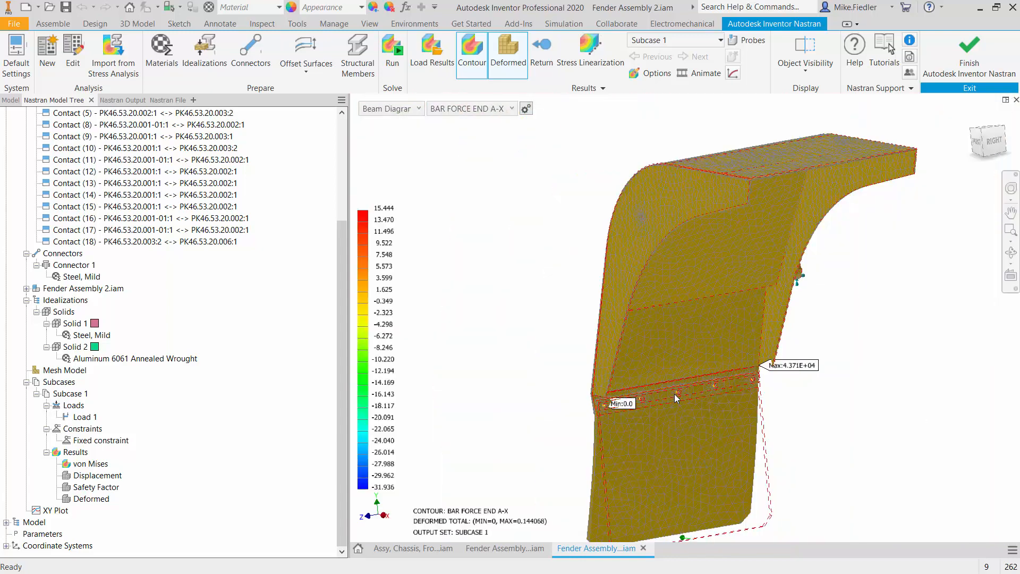
pyautogui.scroll(-3, 675, 379)
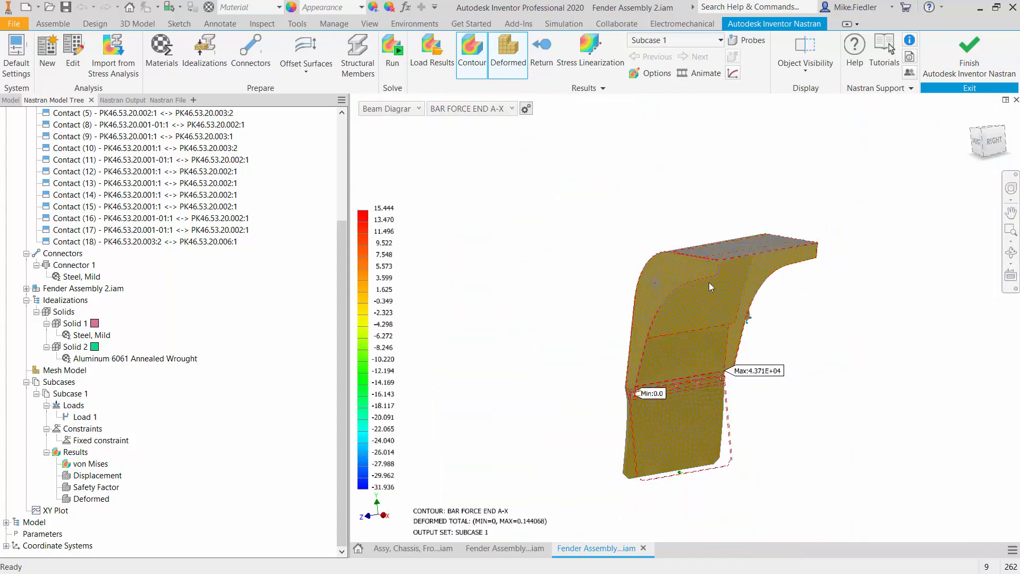
# Review the available bar force and moment components and examine the bolt row in the isometric view.
pyautogui.click(493, 110)
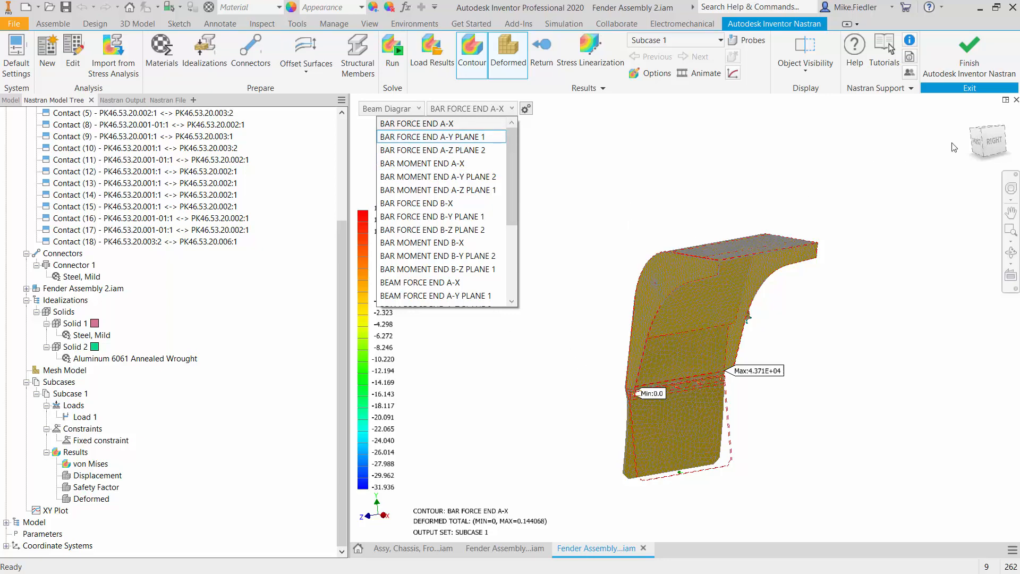
pyautogui.click(801, 180)
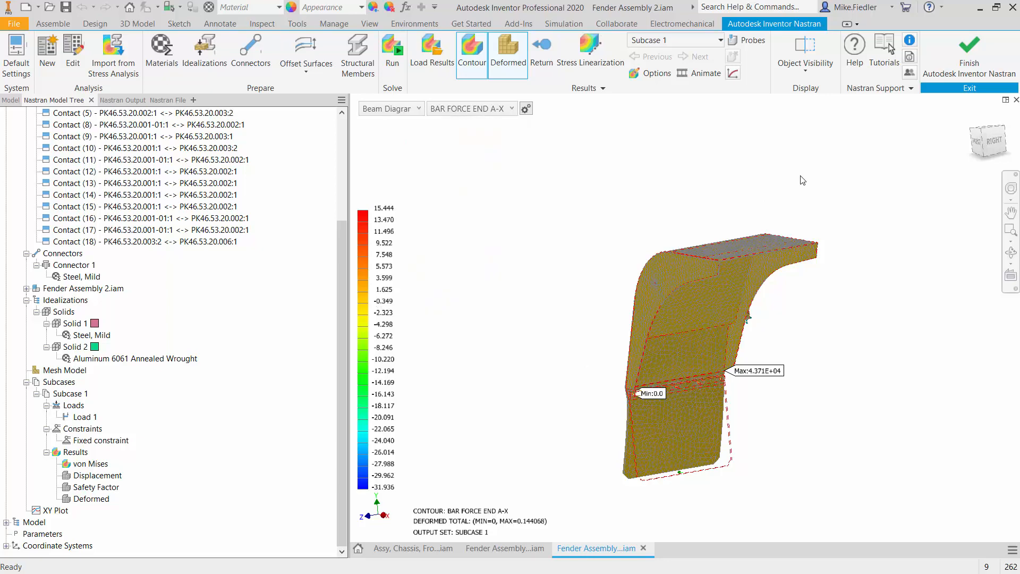
pyautogui.click(983, 130)
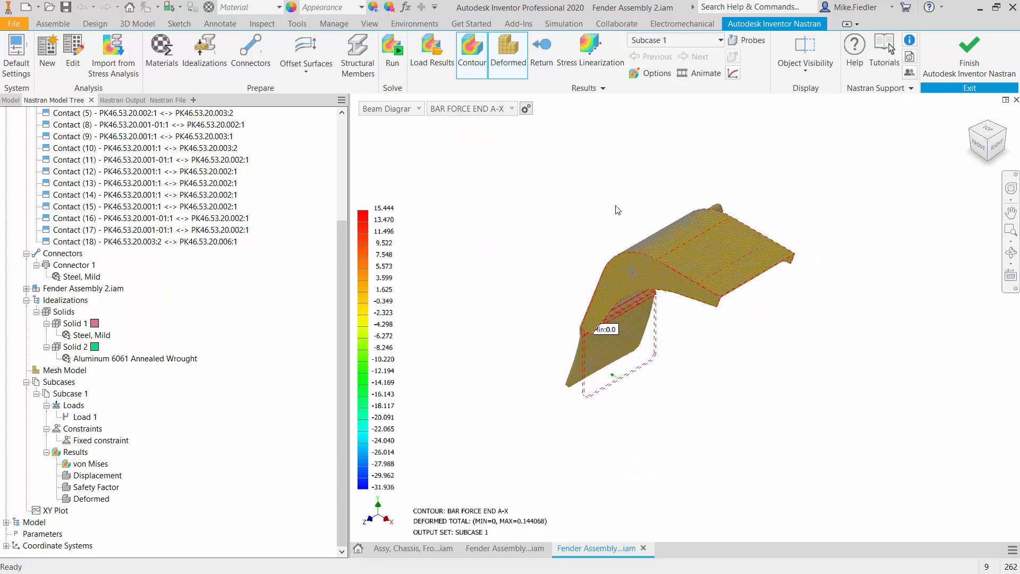
pyautogui.scroll(5, 694, 375)
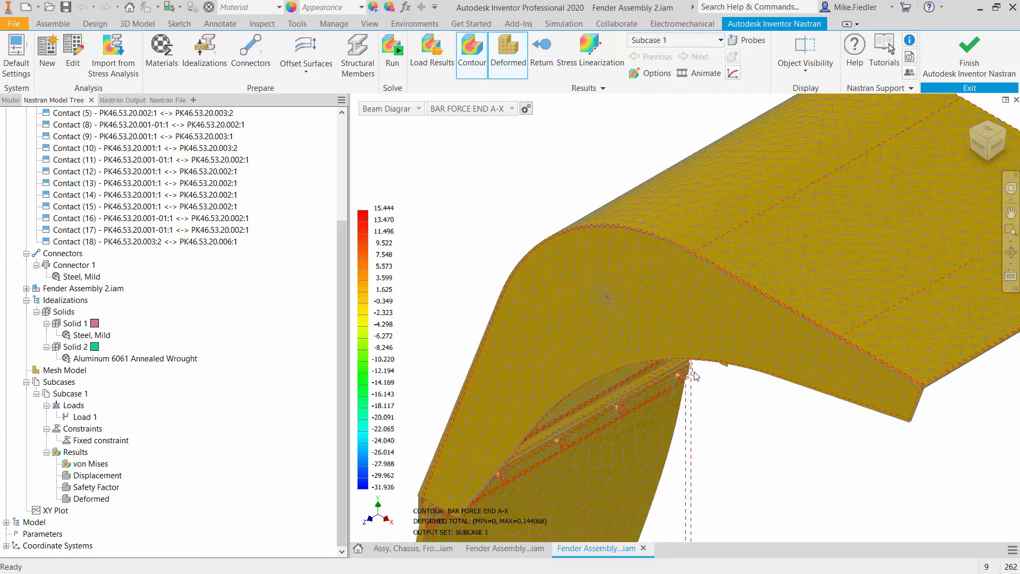
pyautogui.scroll(-4, 694, 373)
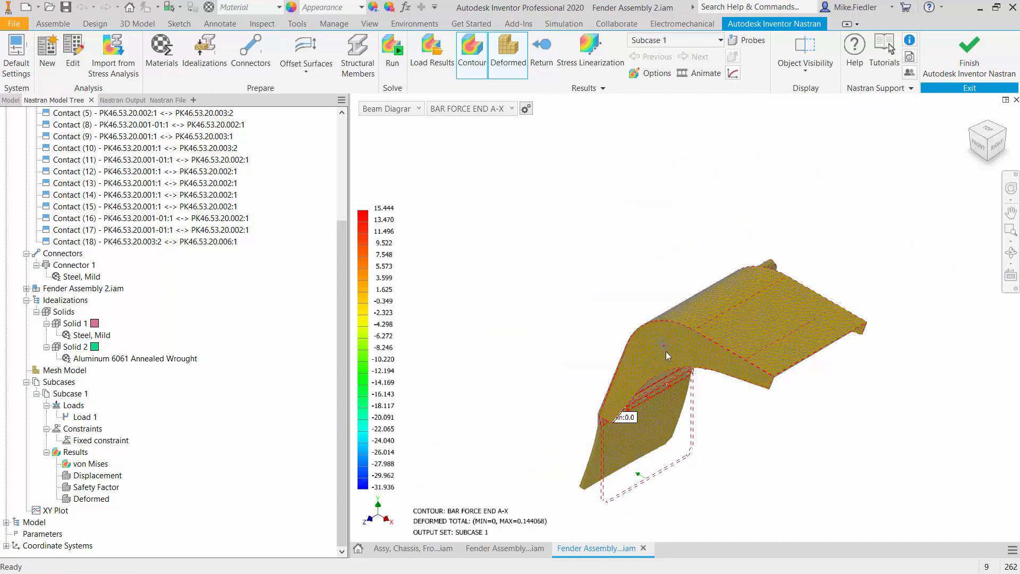
# Return from the results display to the meshed model and inspect the bolt connectors on the strip.
pyautogui.click(544, 48)
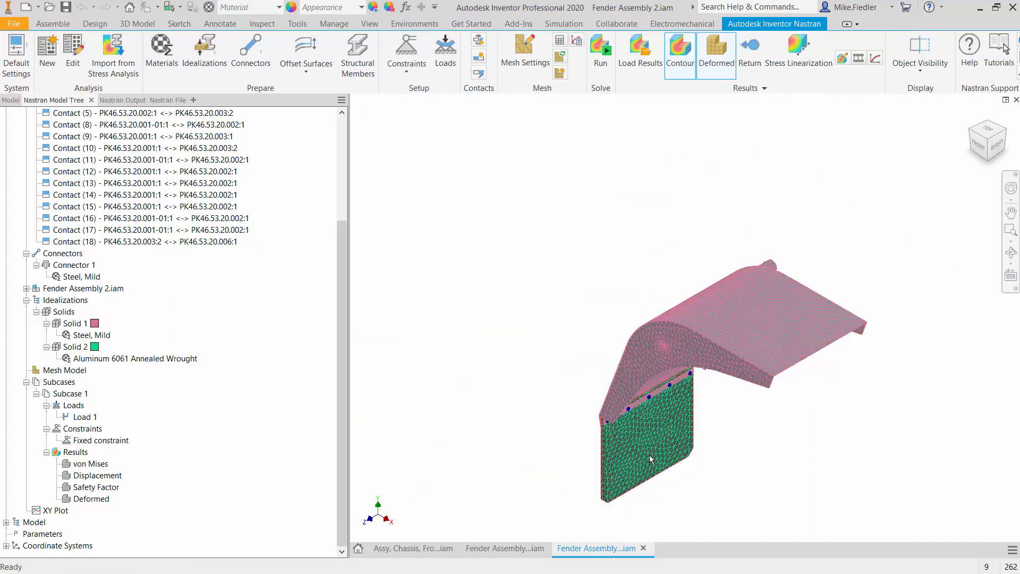
pyautogui.scroll(5, 606, 449)
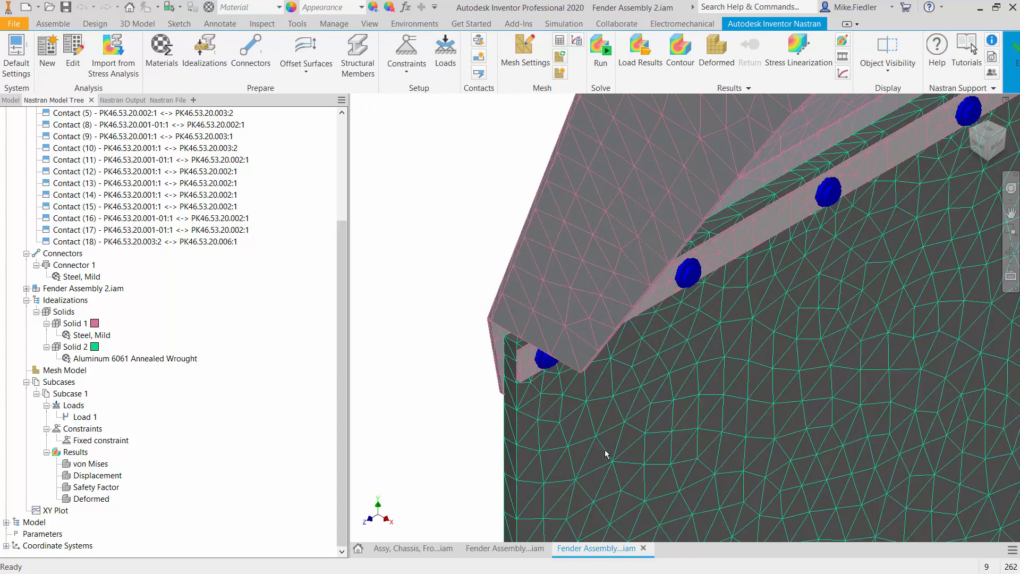
pyautogui.scroll(2, 602, 375)
pyautogui.scroll(-2, 602, 375)
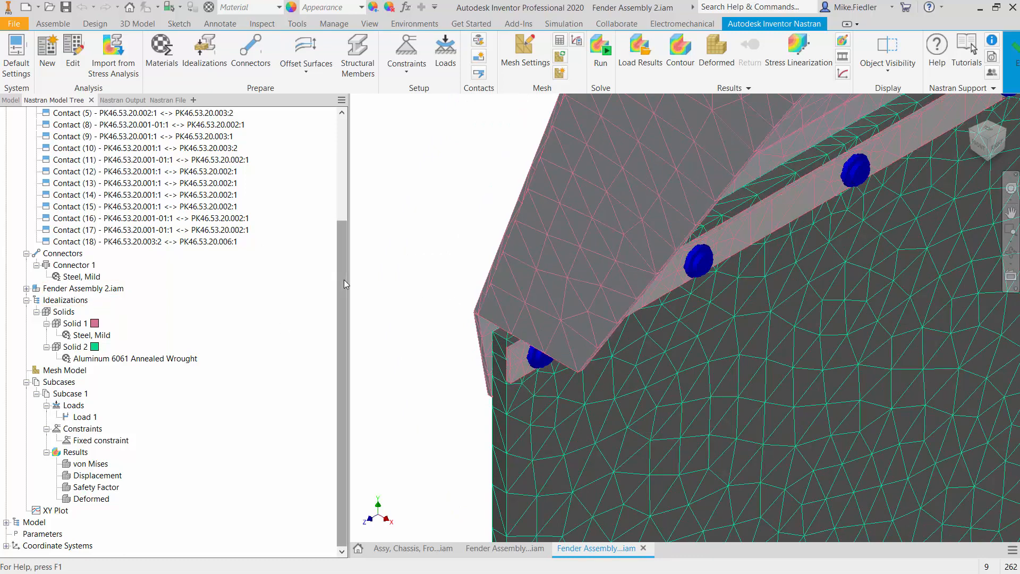
# Open Connector 1 for editing and switch its bolt type to Cap Screw.
pyautogui.click(79, 266)
pyautogui.rightClick(81, 268)
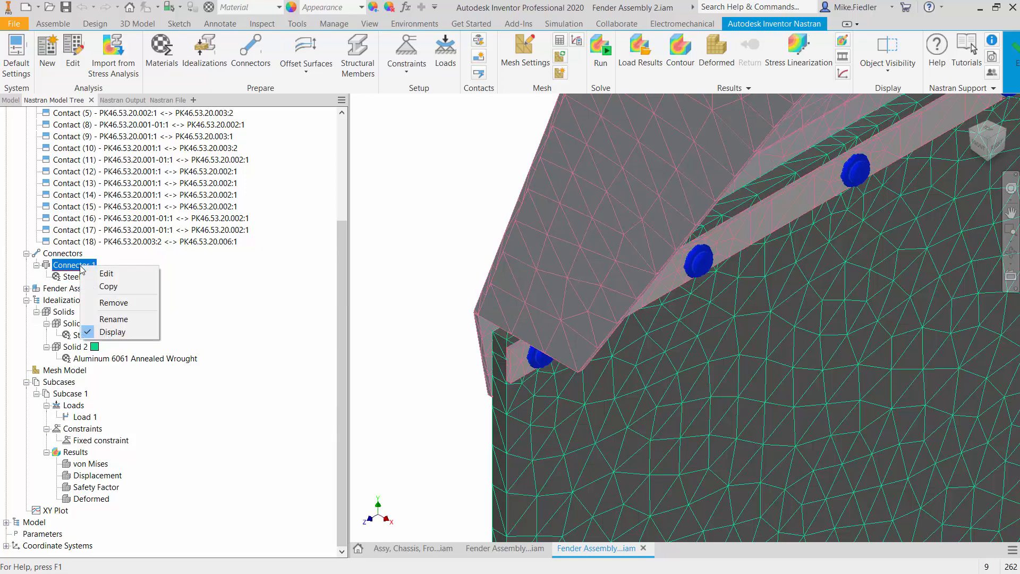
pyautogui.click(98, 274)
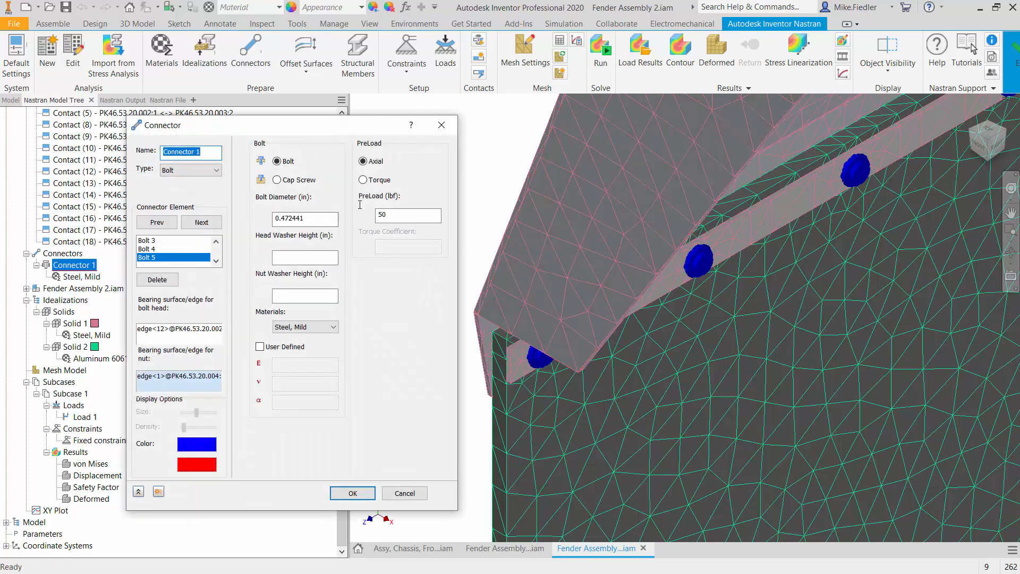
pyautogui.click(277, 179)
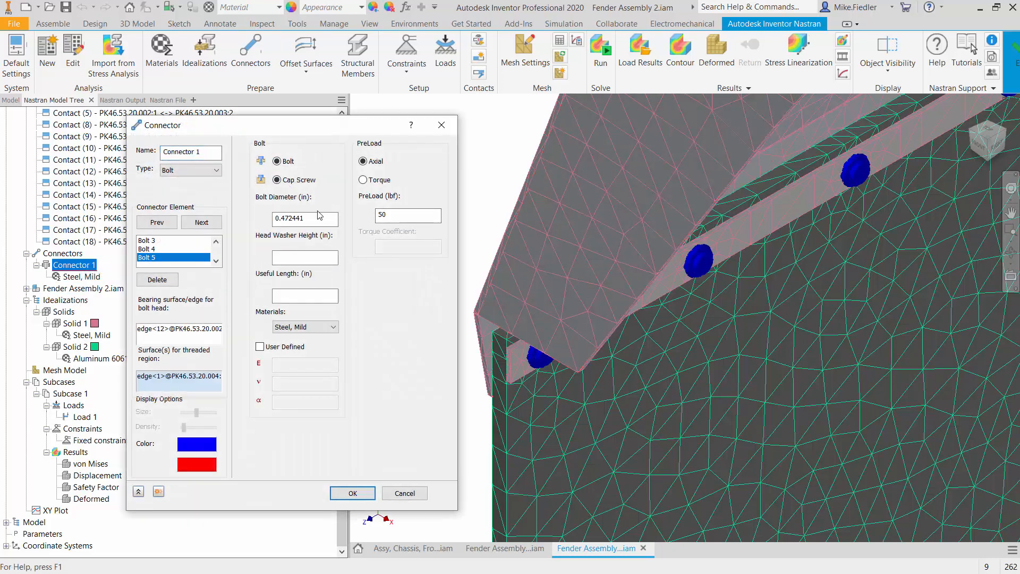
# Examine the bolt heads on the fender's outer side and the strip behind the flap.
pyautogui.scroll(5, 588, 369)
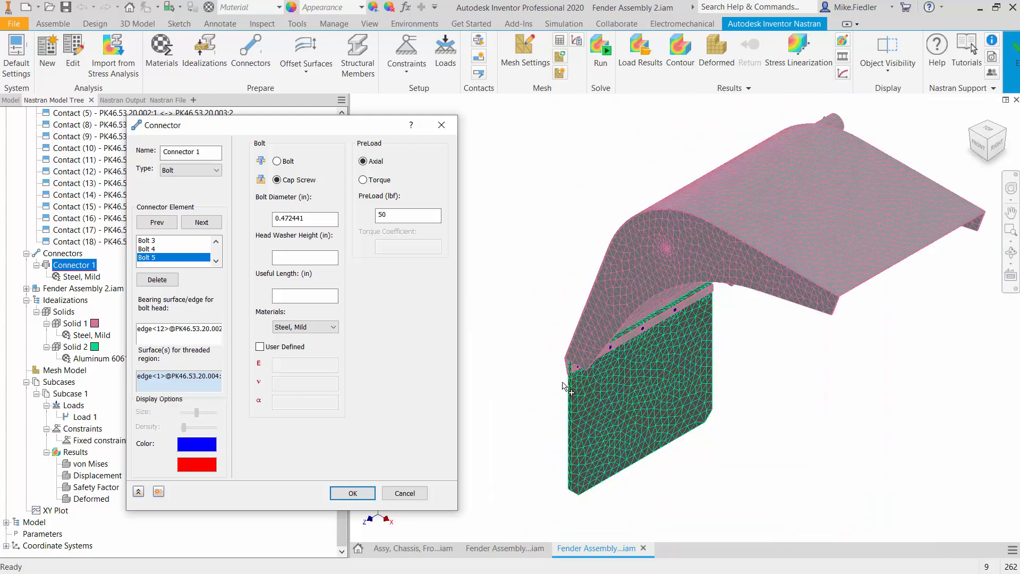
pyautogui.keyDown('shift'); pyautogui.moveTo(608, 364); pyautogui.dragTo(694, 360, button='middle'); pyautogui.keyUp('shift')
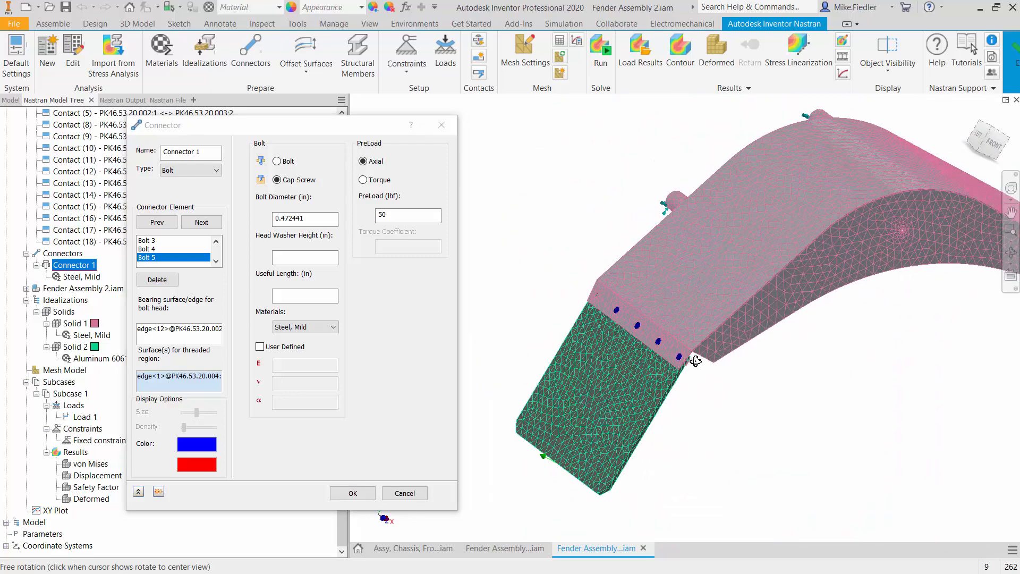
pyautogui.scroll(-5, 662, 362)
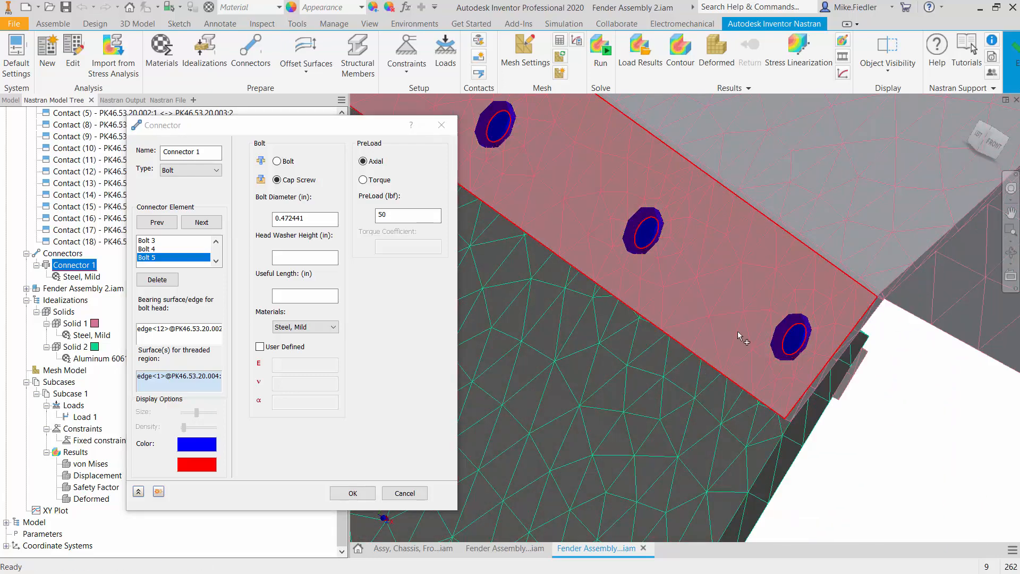
pyautogui.scroll(-3, 737, 330)
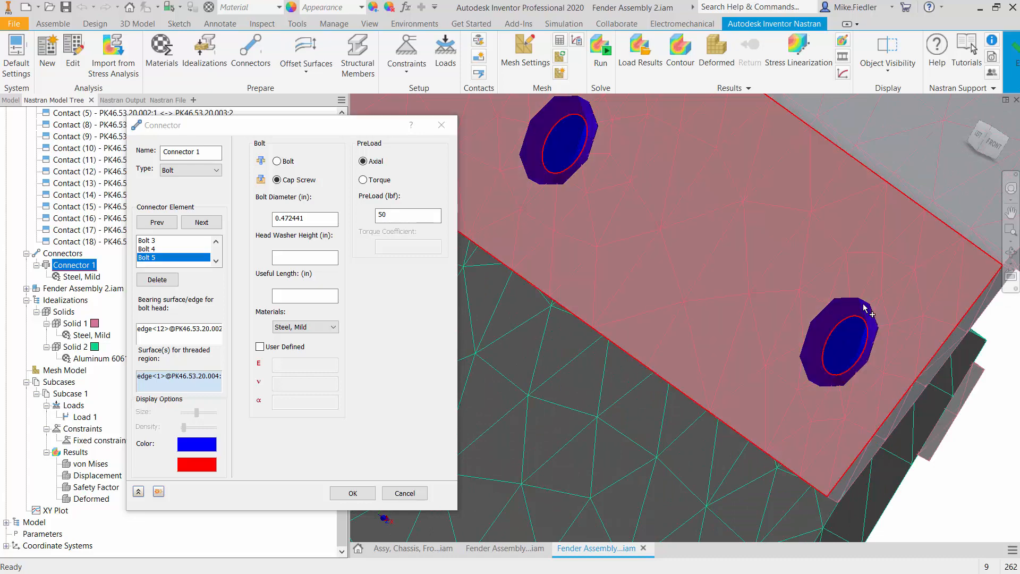
pyautogui.scroll(-5, 866, 405)
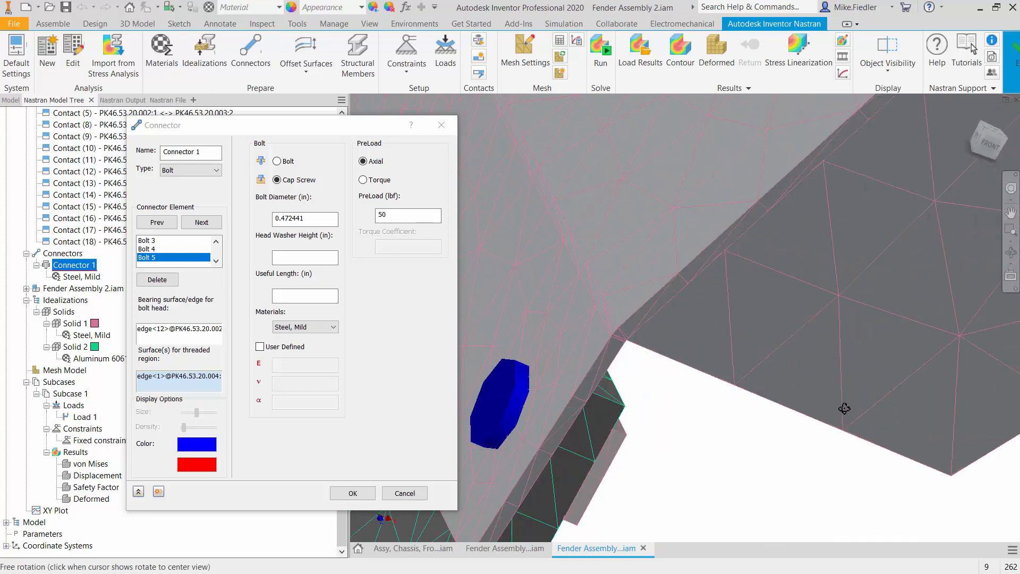
pyautogui.click(1005, 140)
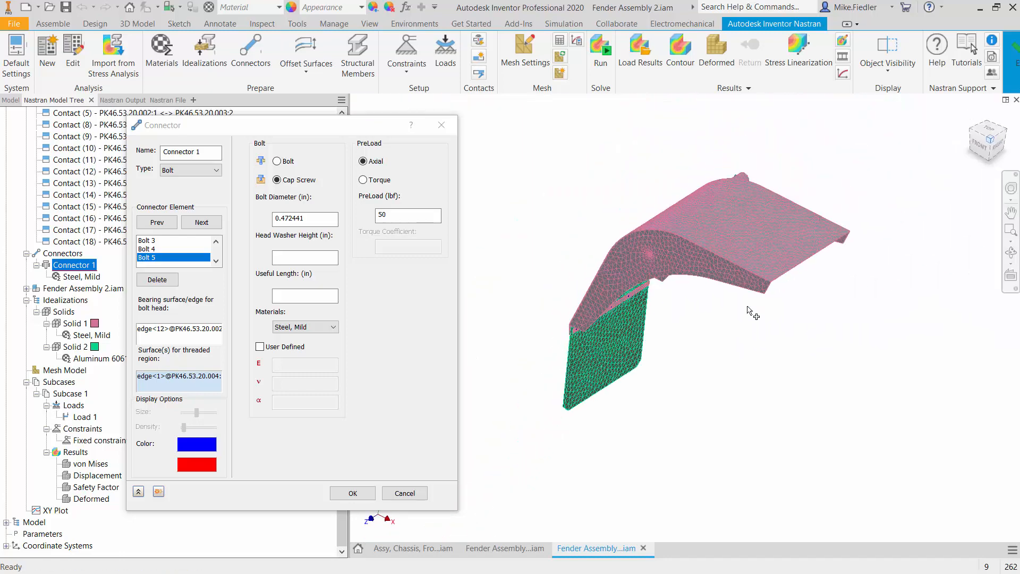
pyautogui.scroll(-3, 570, 406)
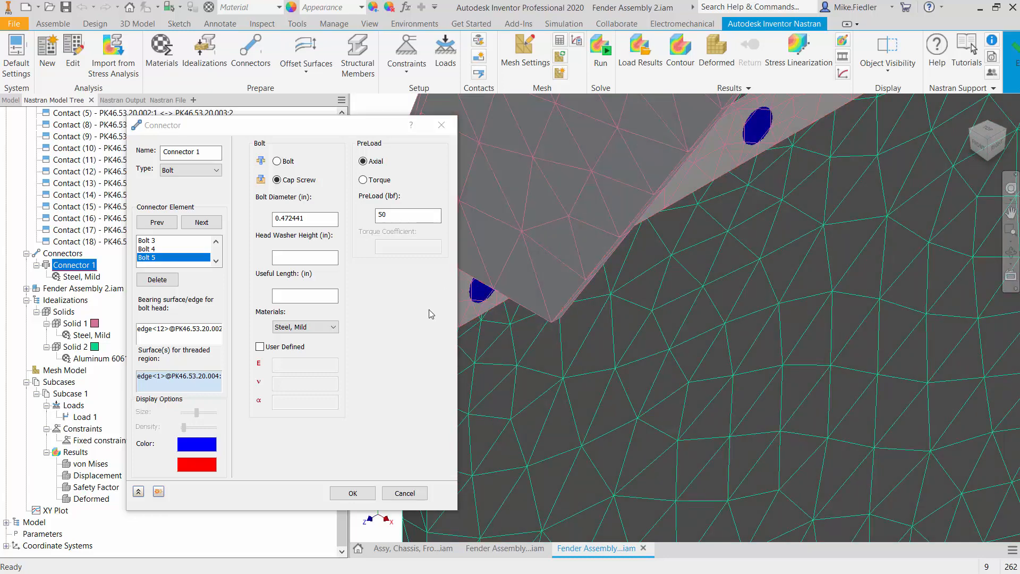
# Add the inner face of the strip's end bolt hole as a threaded region surface for Bolt 5.
pyautogui.click(168, 378)
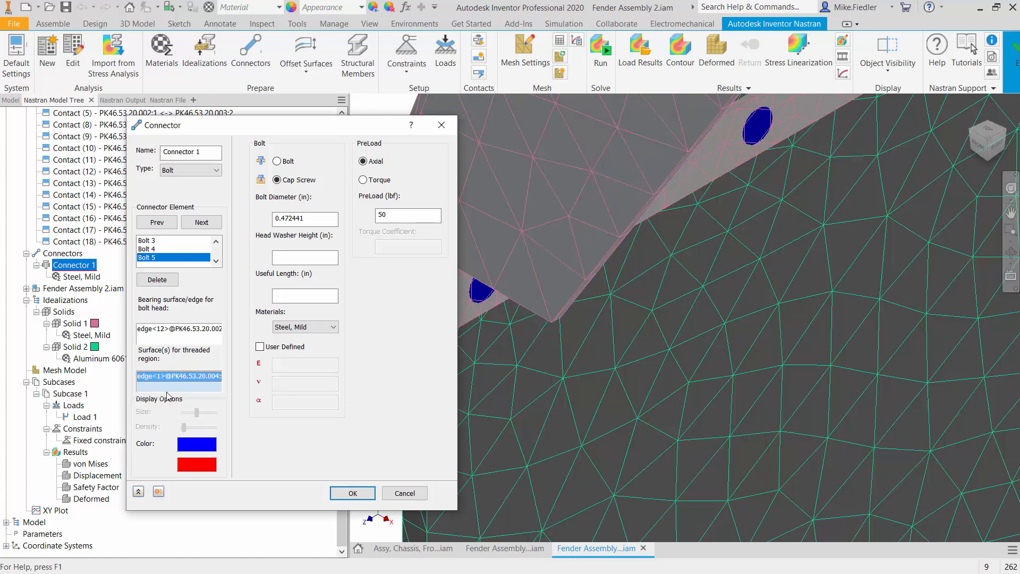
pyautogui.rightClick(181, 380)
pyautogui.press('Escape')
pyautogui.scroll(-5, 462, 254)
pyautogui.scroll(6, 761, 164)
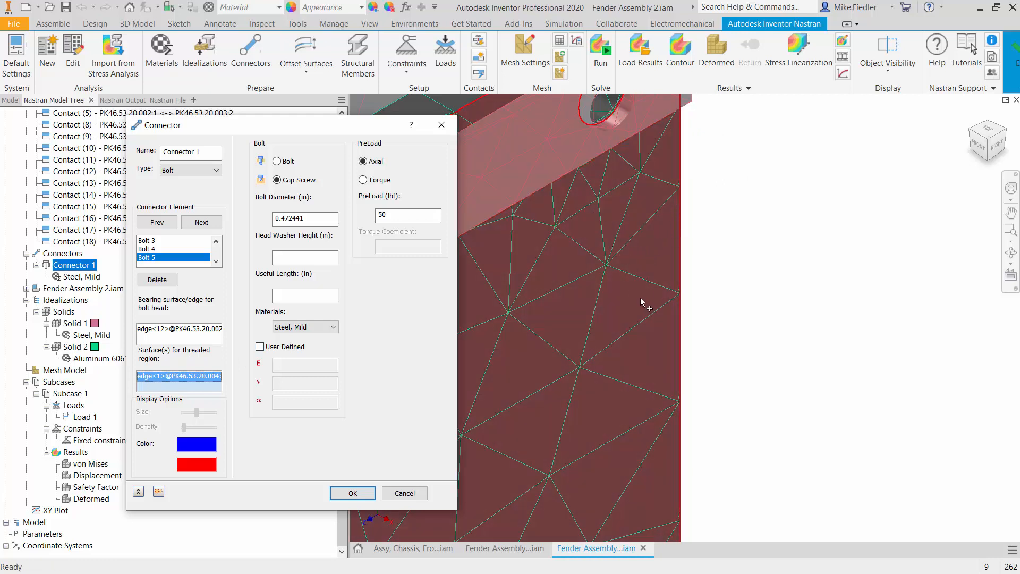
pyautogui.click(618, 117)
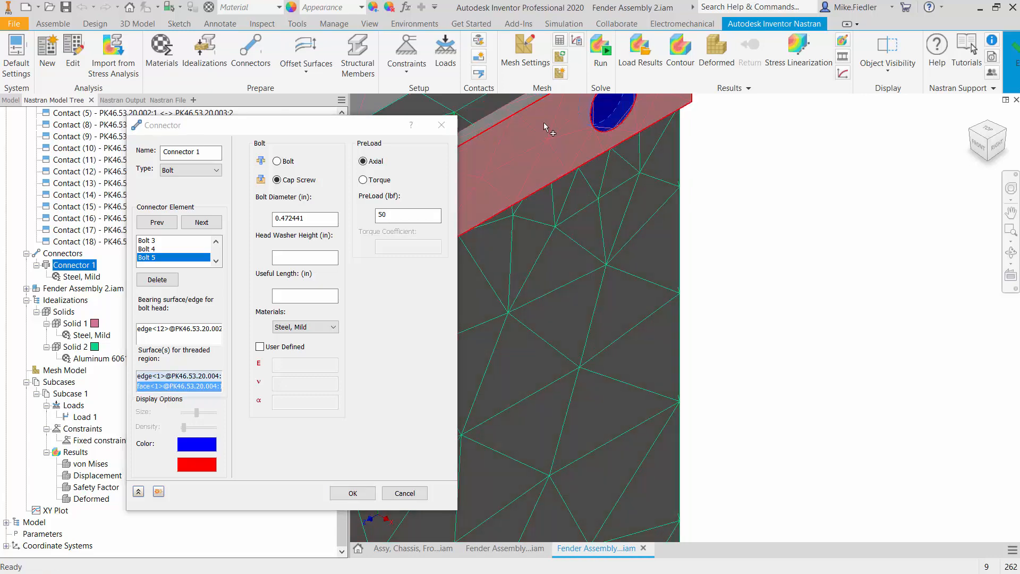
# Examine the selected threaded hole face and bolt row on the strip, and discard the edits to Connector 1.
pyautogui.scroll(-3, 543, 121)
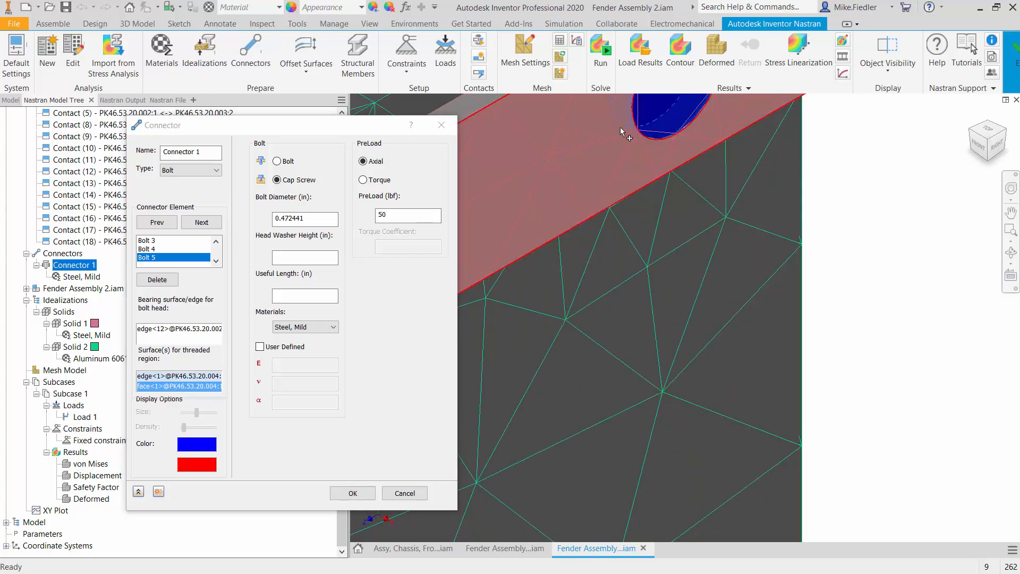
pyautogui.scroll(5, 620, 150)
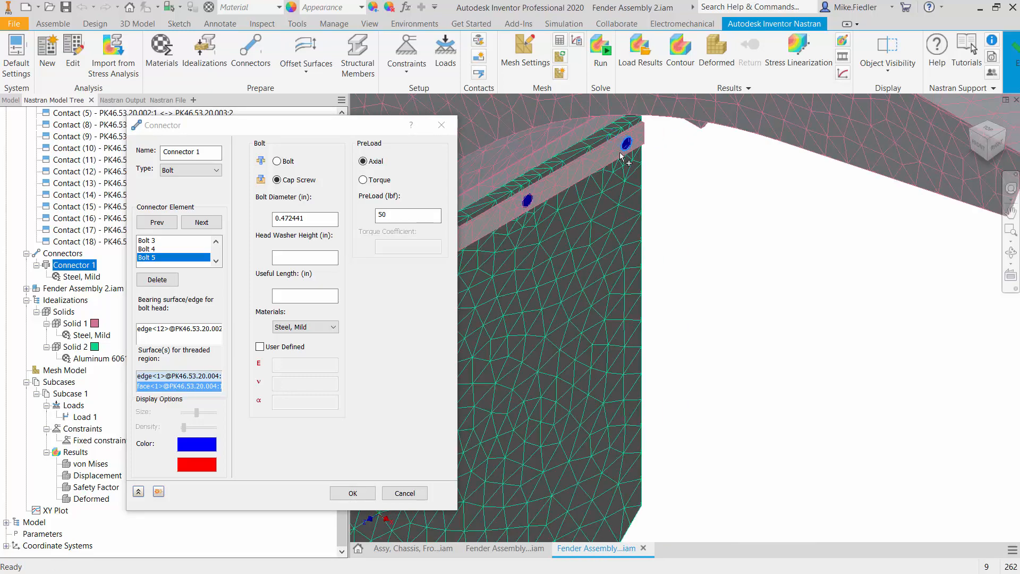
pyautogui.scroll(-5, 621, 153)
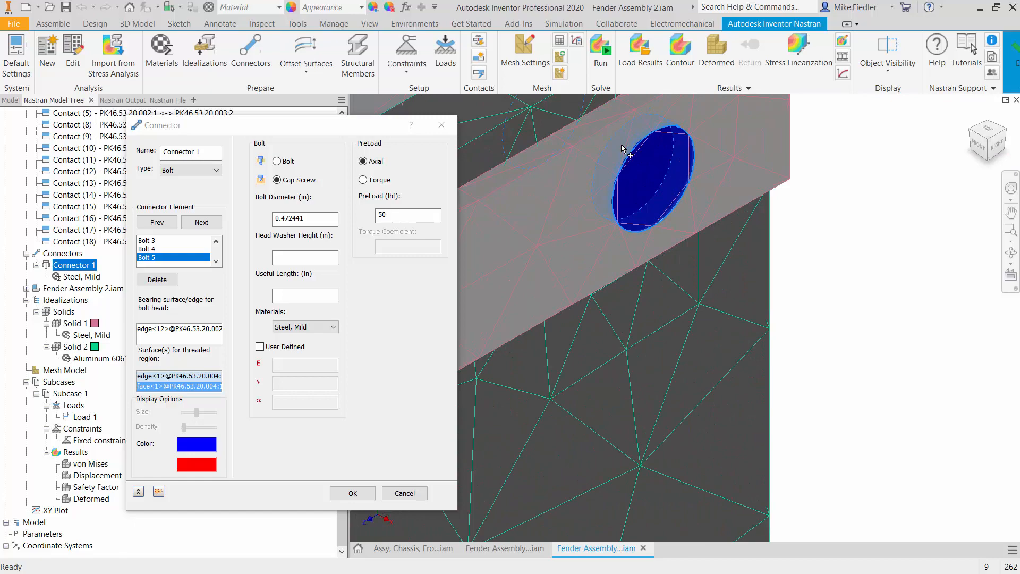
pyautogui.scroll(5, 623, 148)
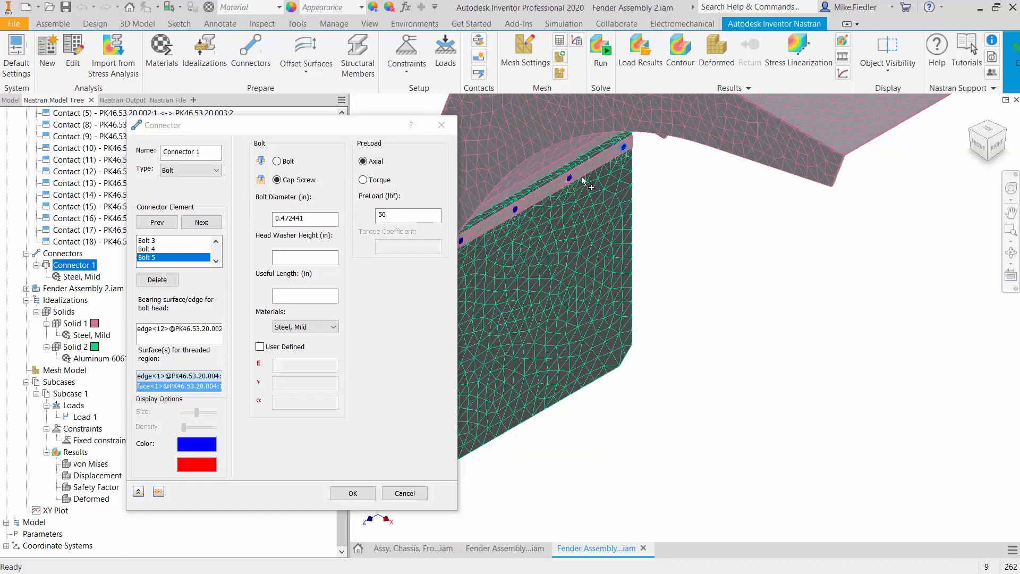
pyautogui.keyDown('shift'); pyautogui.moveTo(603, 189); pyautogui.dragTo(647, 161, button='middle'); pyautogui.keyUp('shift')
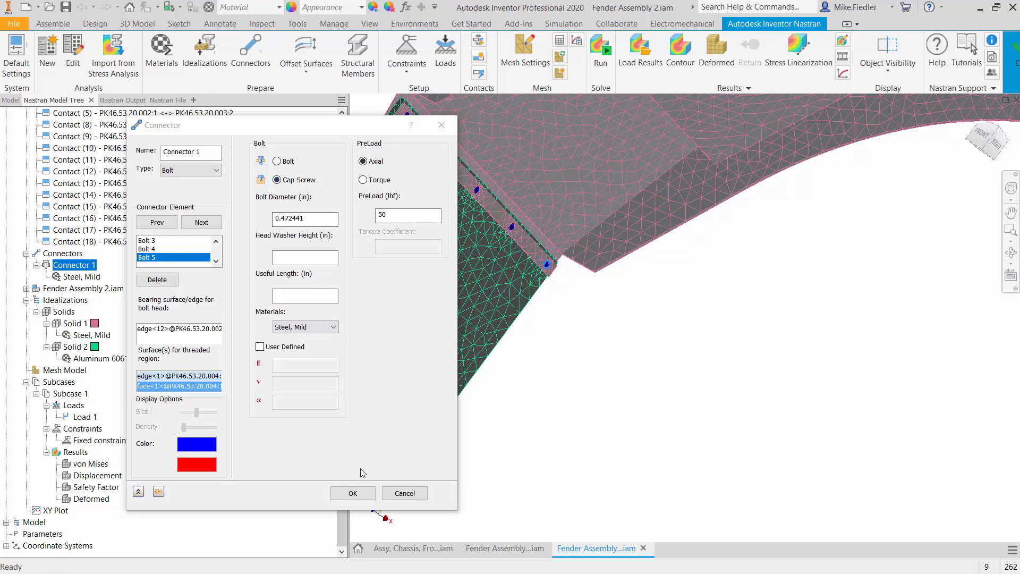
pyautogui.click(405, 493)
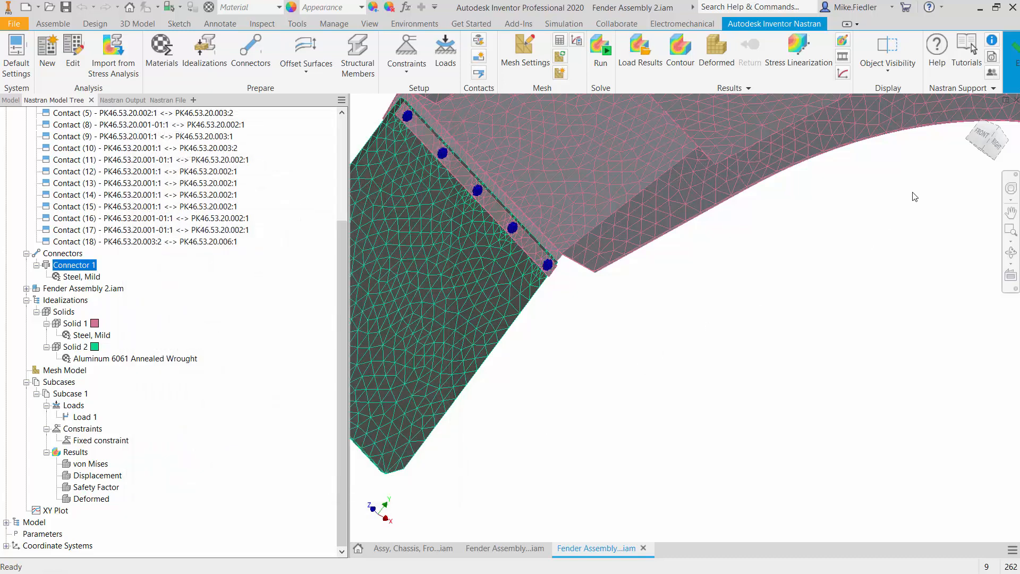
pyautogui.click(971, 114)
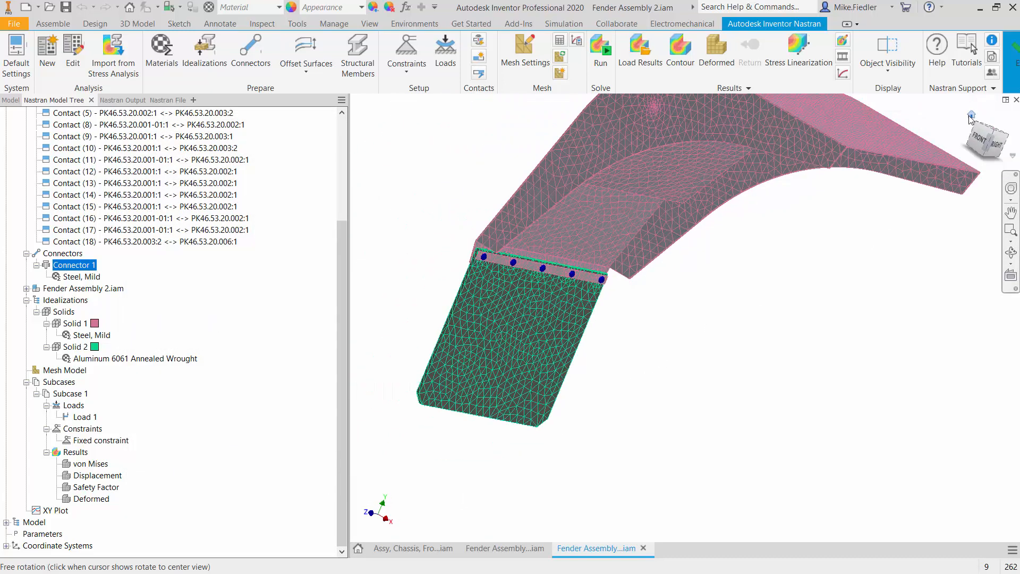
pyautogui.keyDown('shift'); pyautogui.moveTo(550, 397); pyautogui.dragTo(567, 375, button='middle'); pyautogui.keyUp('shift')
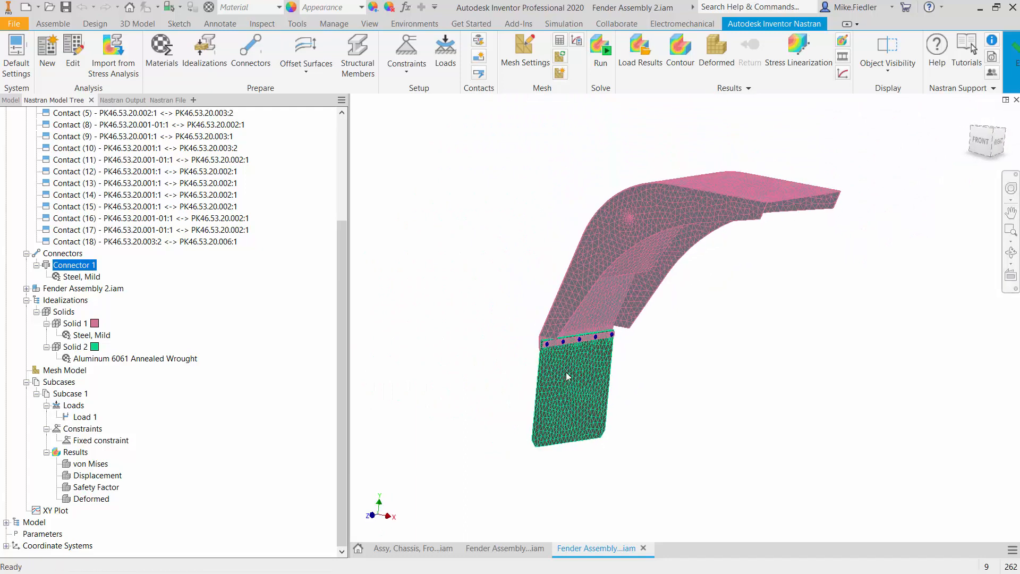